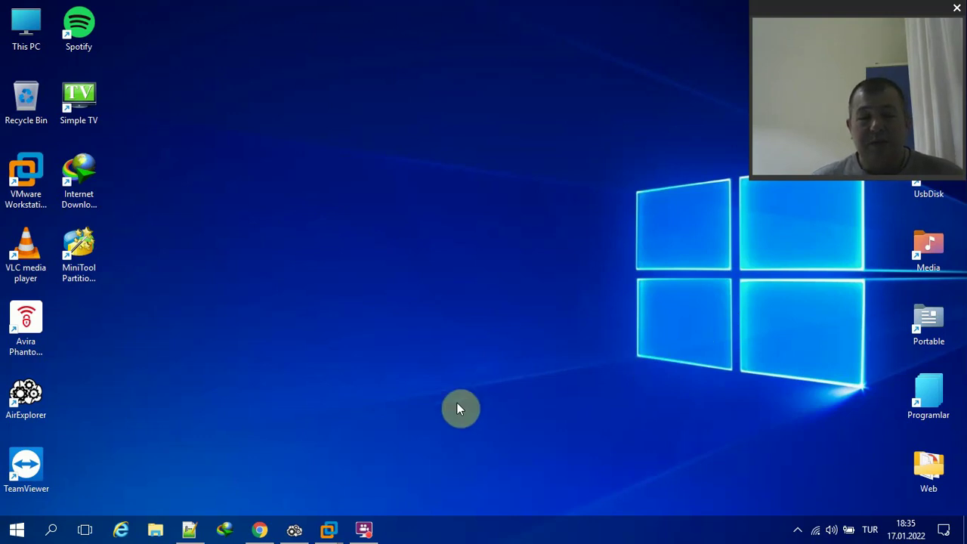
click(331, 528)
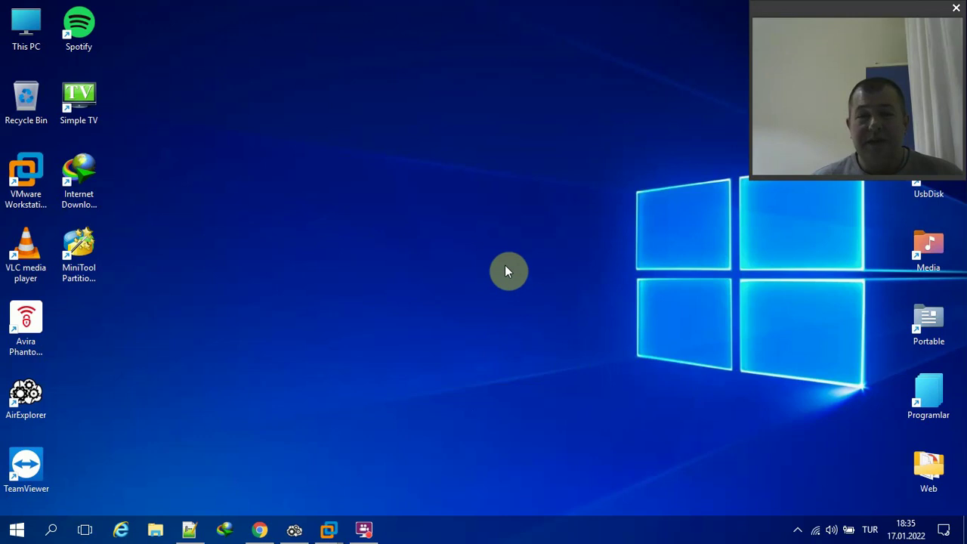
drag(266, 124, 635, 402)
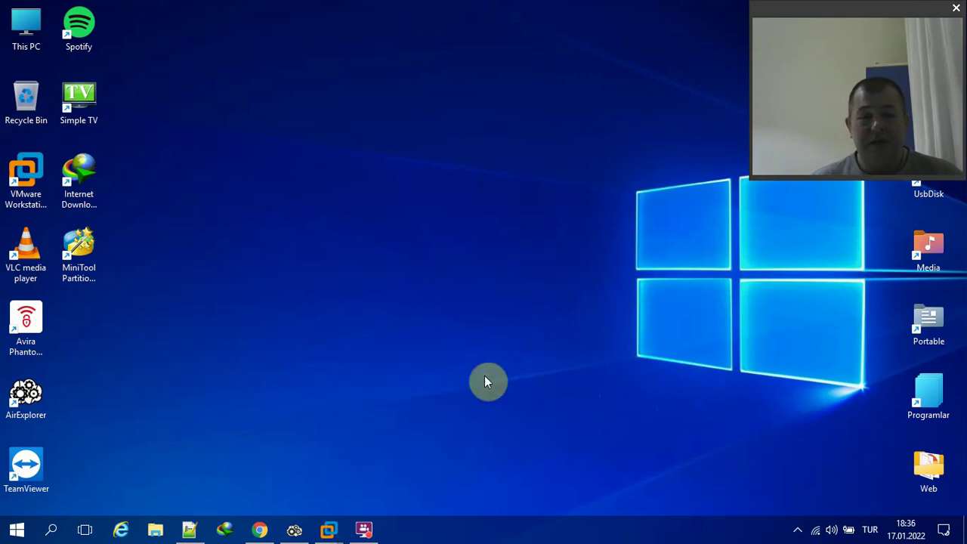
- Switch to Chrome and look over the osxinfo.net home page, including its featured macOS installation articles
click(260, 528)
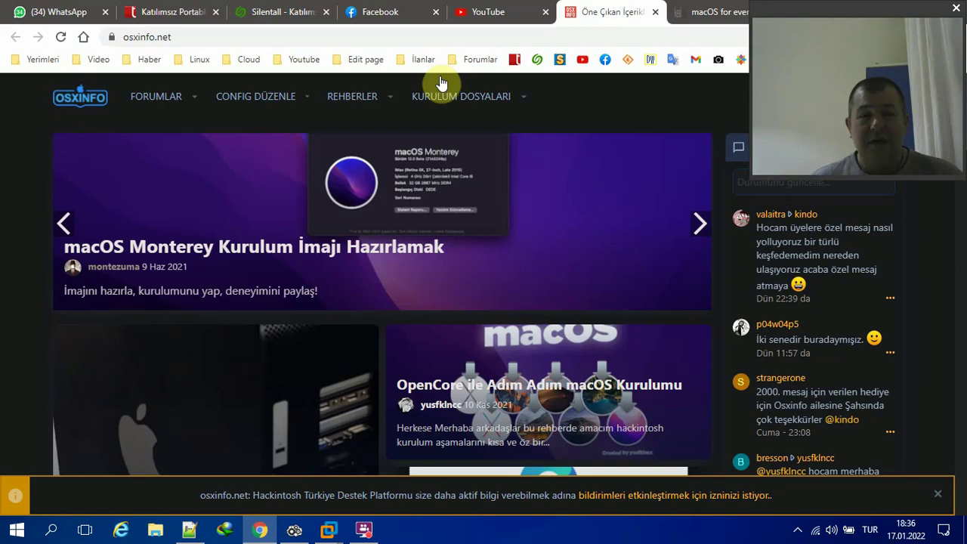
click(172, 38)
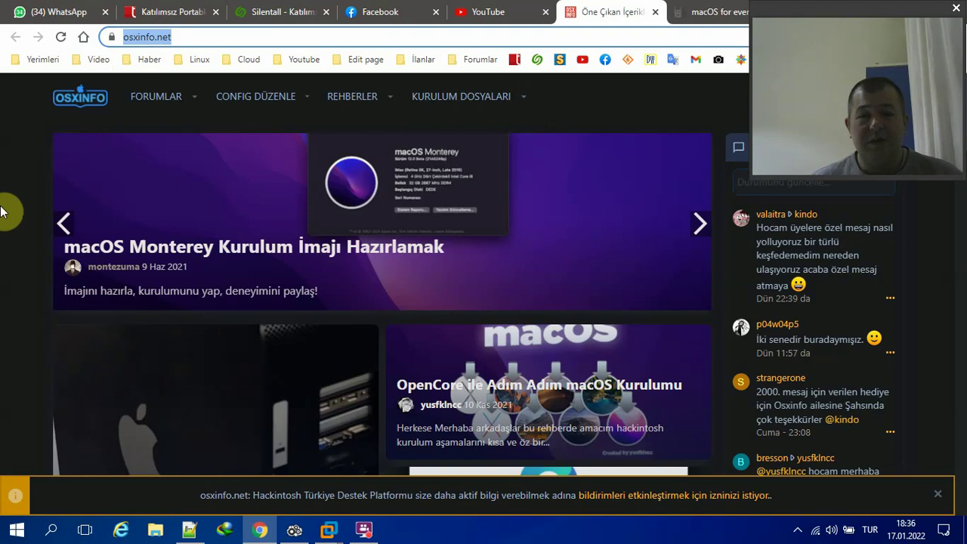
scroll(15, 202, down, 1)
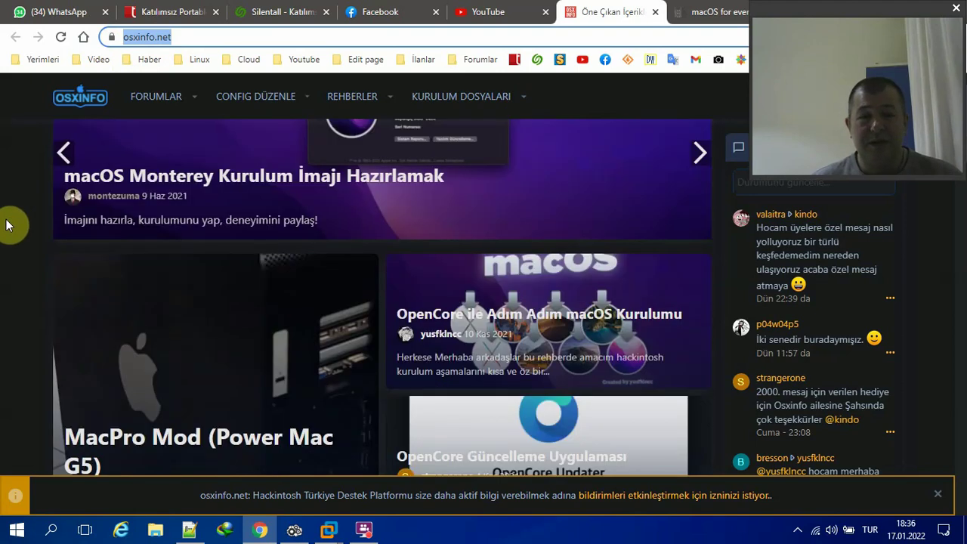
scroll(6, 225, up, 1)
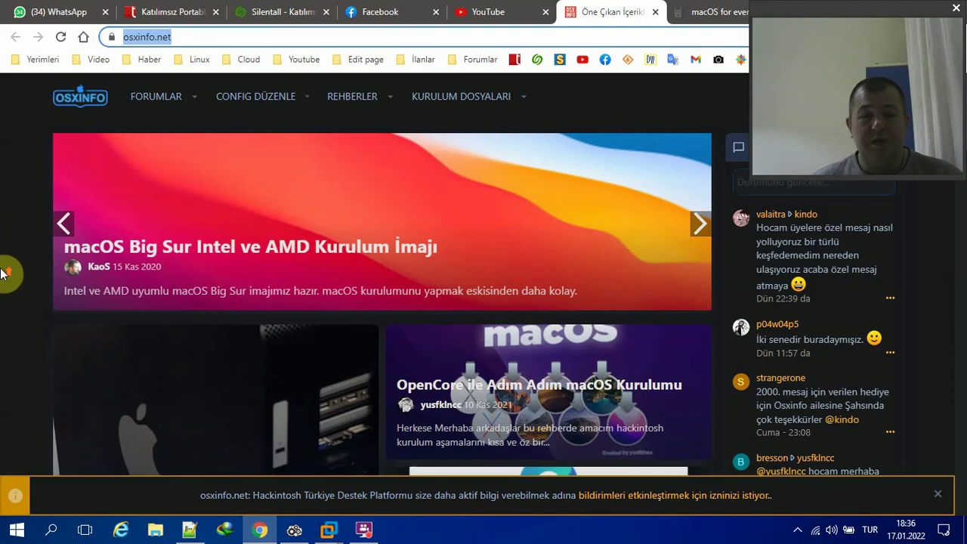
click(699, 224)
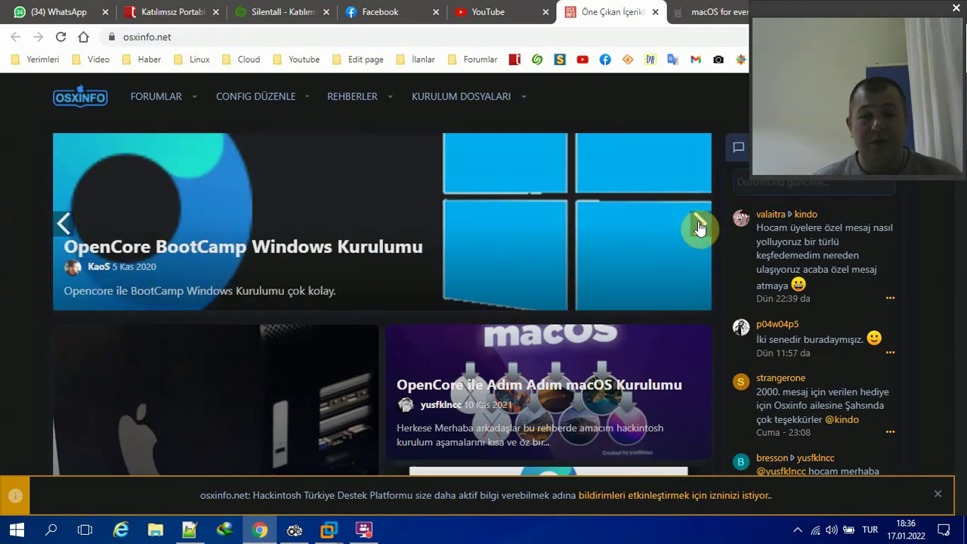
click(700, 225)
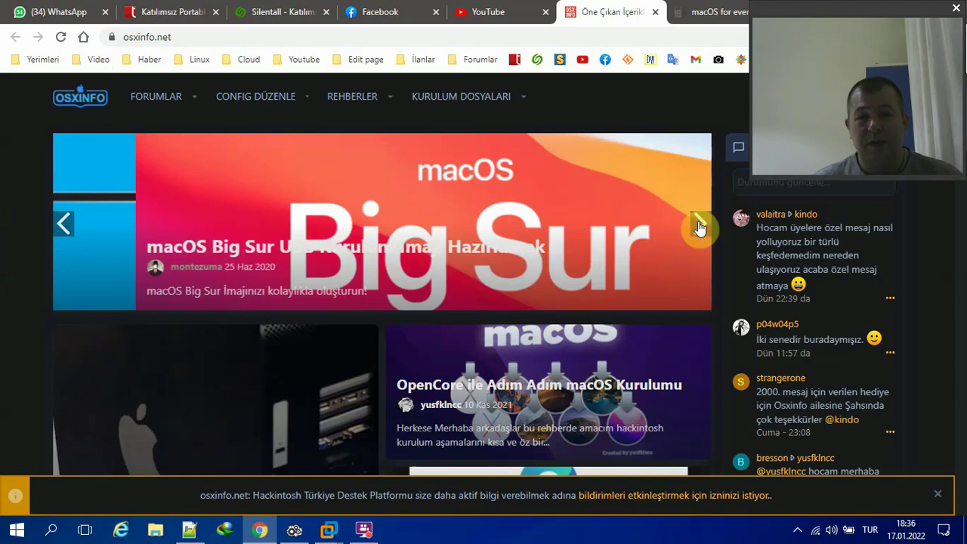
scroll(7, 259, down, 4)
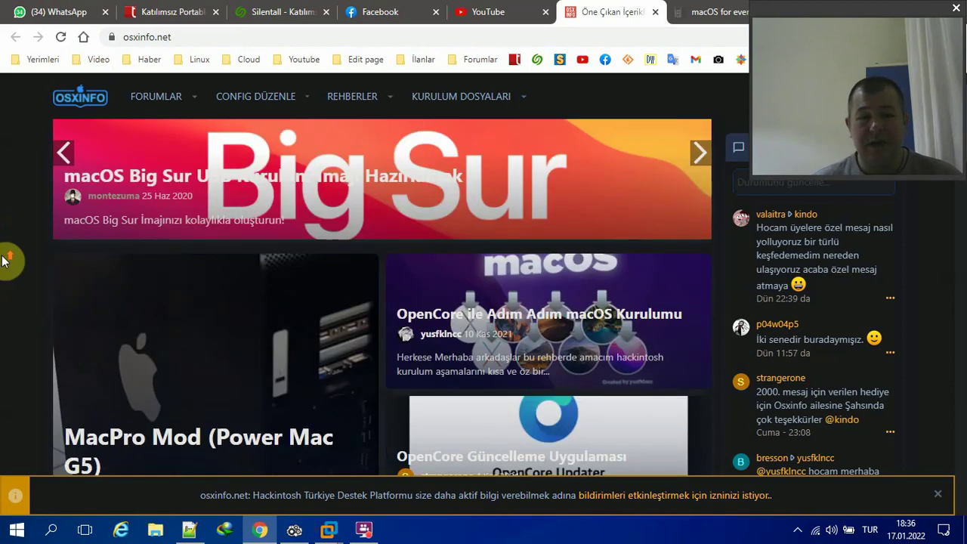
scroll(7, 259, up, 3)
- Go to the open macosforeveryone.com page and look through its kealOS download and upgrade articles
click(718, 15)
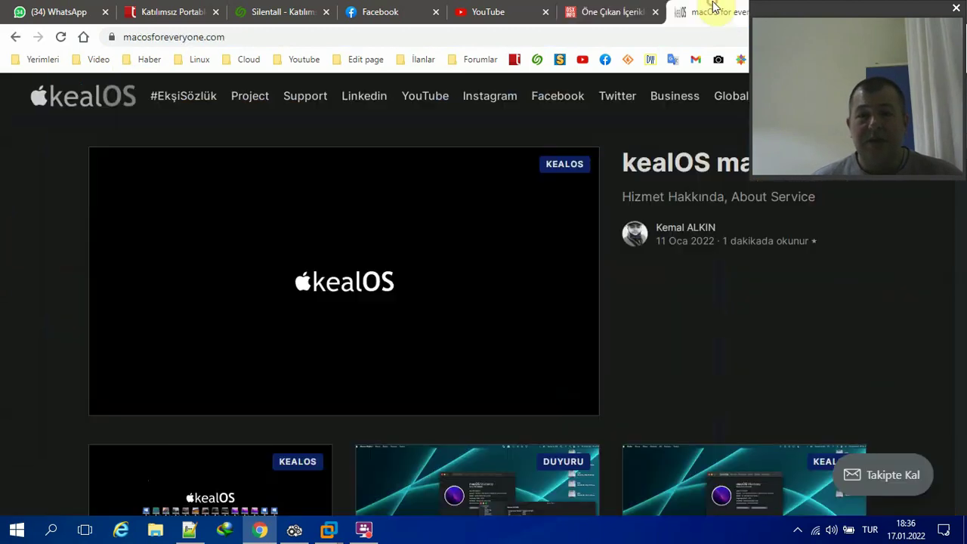
click(262, 37)
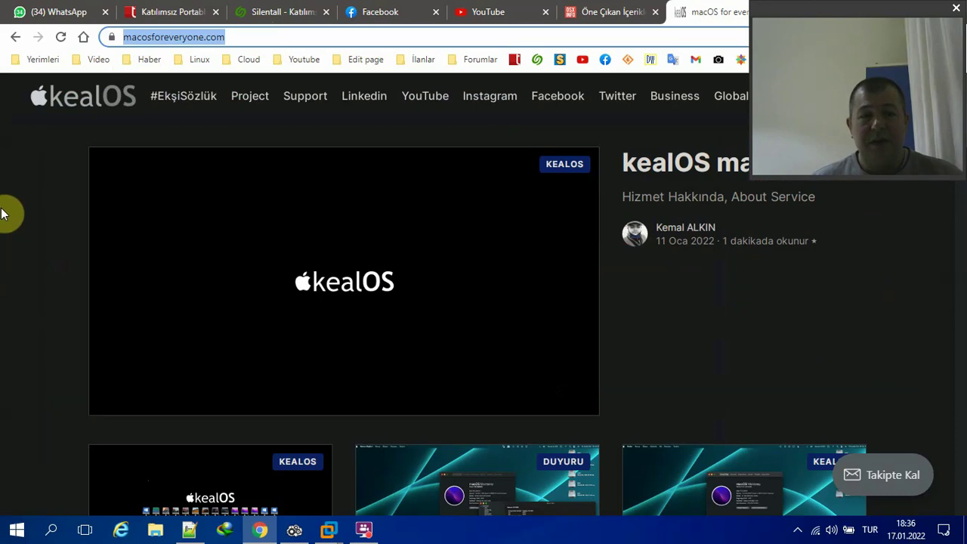
scroll(15, 214, down, 5)
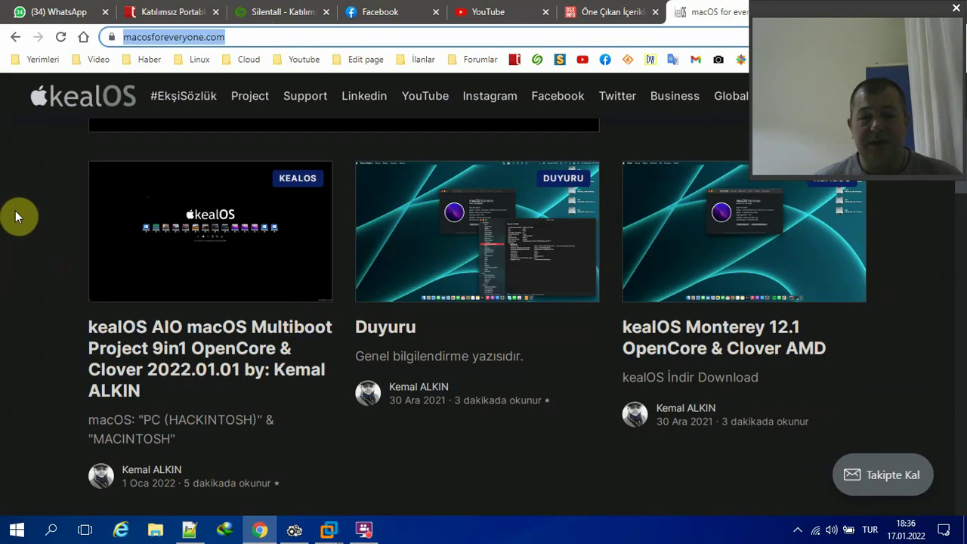
scroll(15, 221, down, 3)
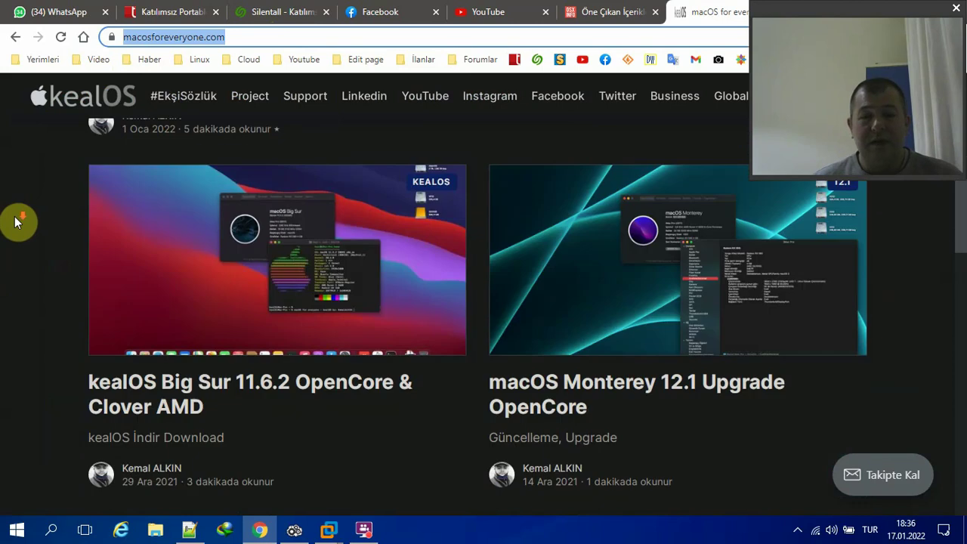
scroll(14, 218, down, 3)
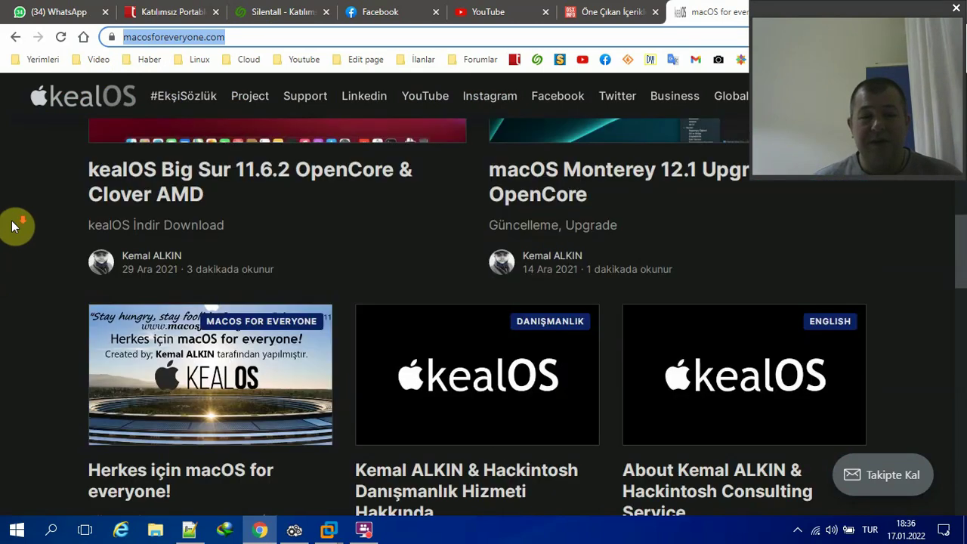
scroll(13, 220, up, 8)
scroll(13, 224, up, 2)
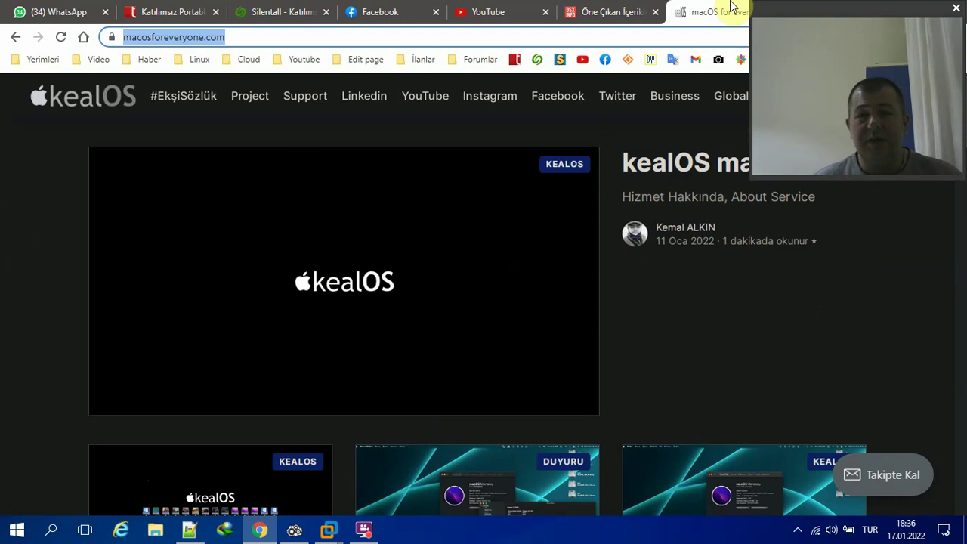
- Examine the macOS versions listed under KURULUM DOSYALARI on osxinfo.net, then return to macosforeveryone.com
click(599, 7)
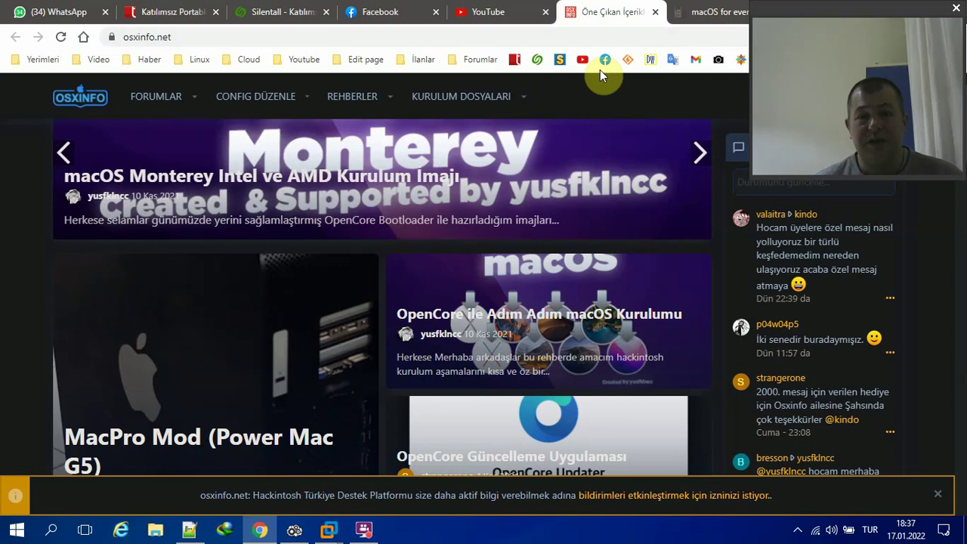
click(520, 100)
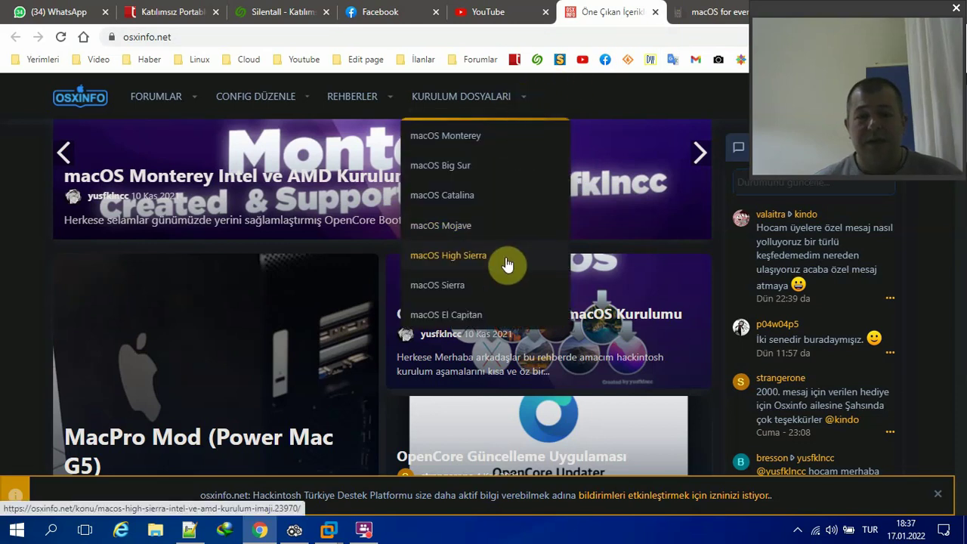
click(634, 34)
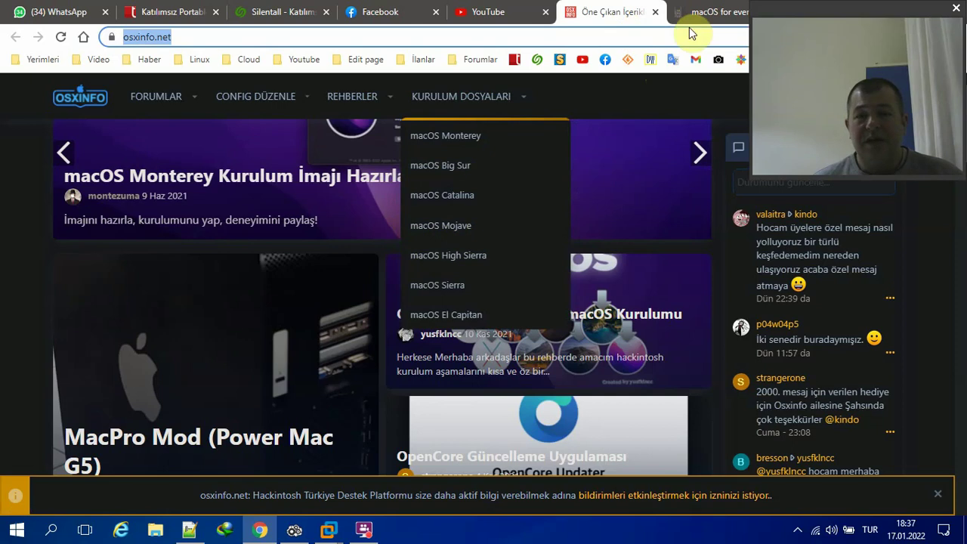
click(712, 15)
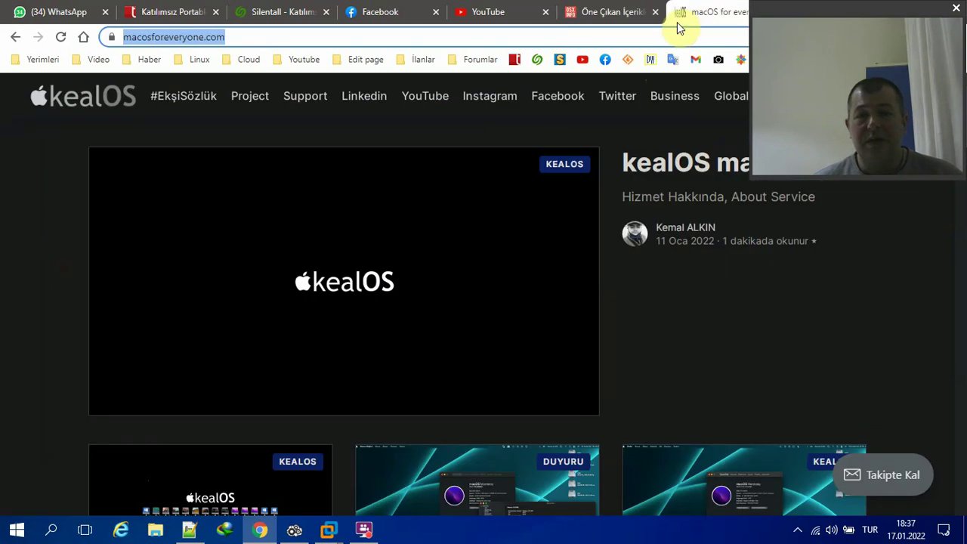
click(798, 30)
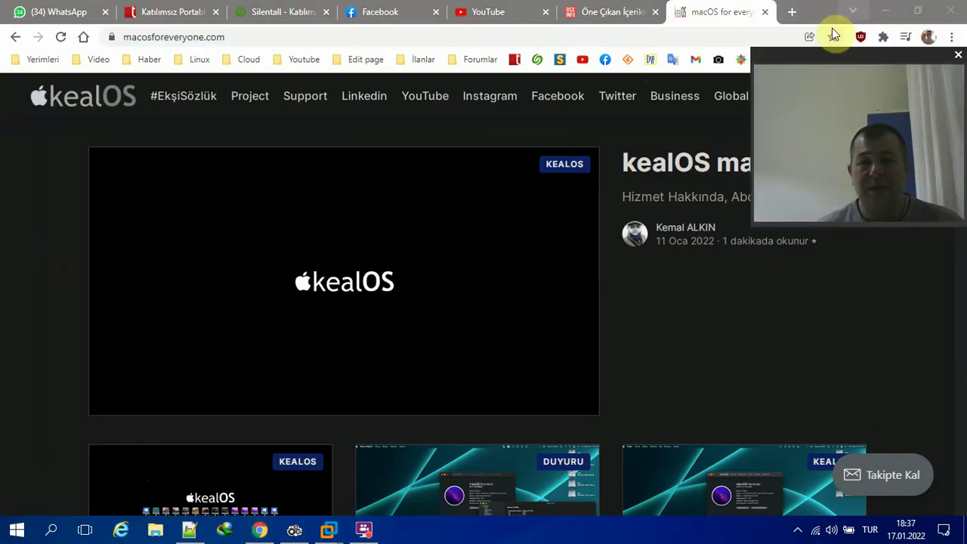
- Switch to VMware Workstation, power on the MacOSX Sierra virtual machine and exit its full-screen view
click(886, 11)
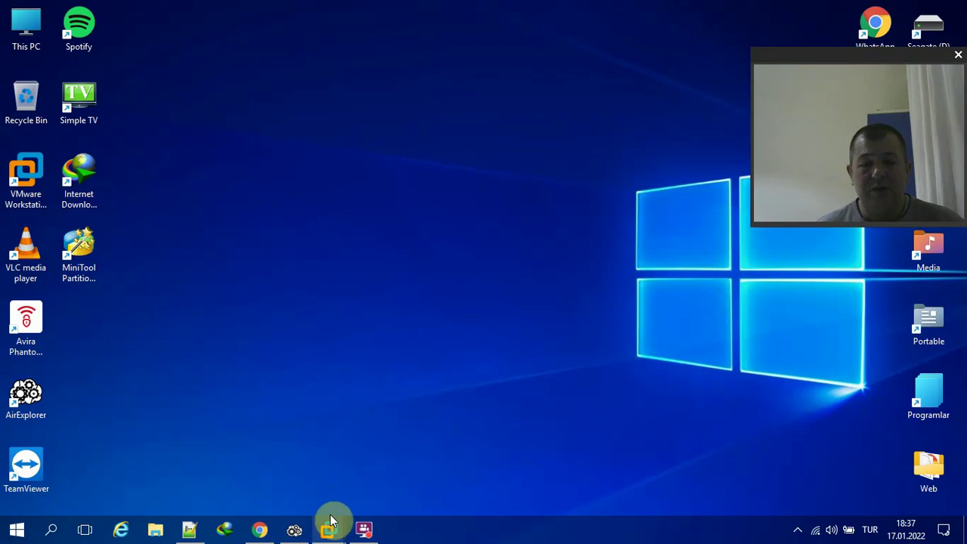
mouse_move(330, 522)
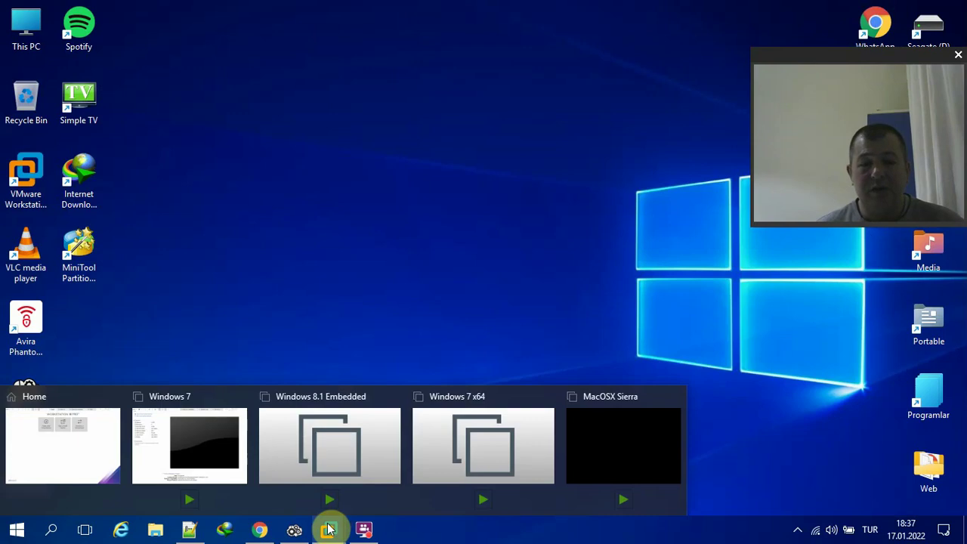
click(605, 438)
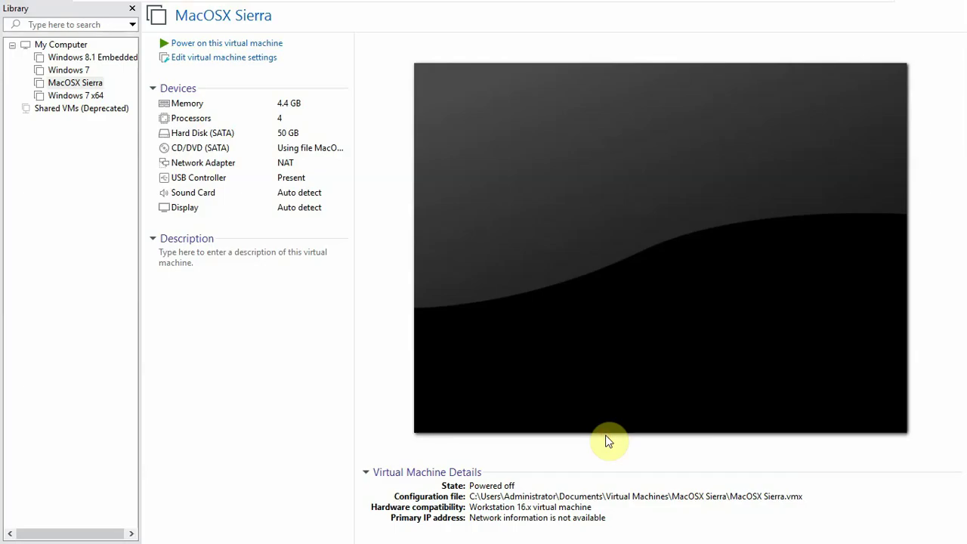
click(210, 47)
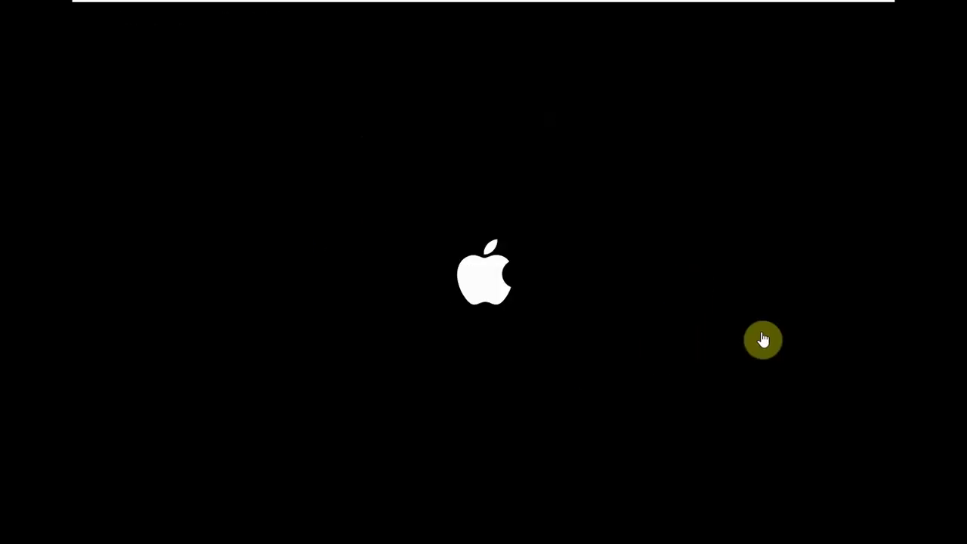
mouse_move(820, 6)
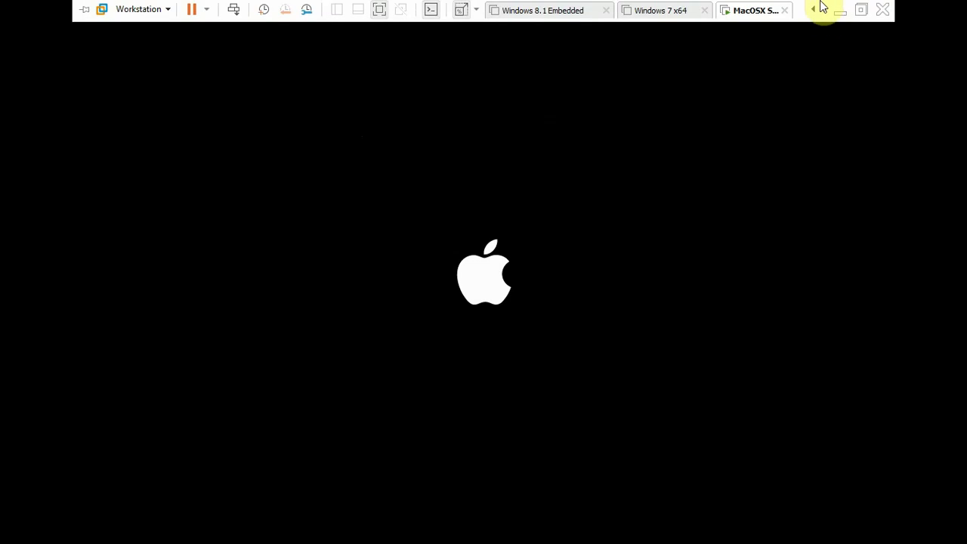
click(862, 12)
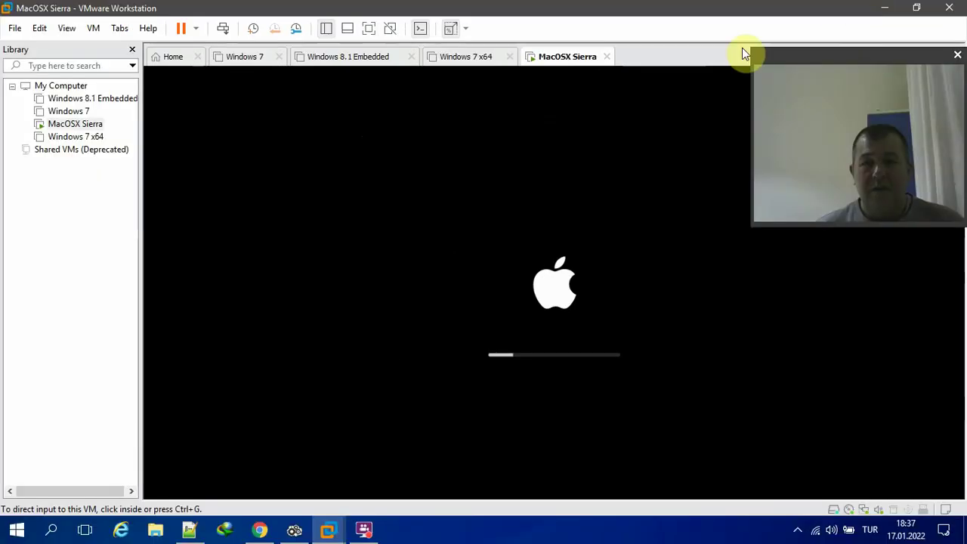
- Switch back to Chrome and examine the KURULUM DOSYALARI and REHBERLER entries on osxinfo.net
click(882, 8)
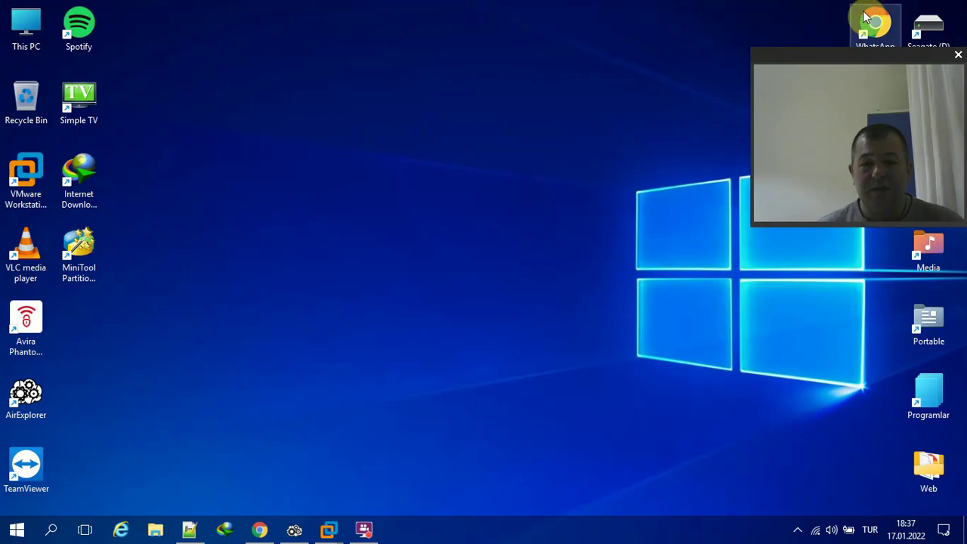
click(257, 529)
click(602, 7)
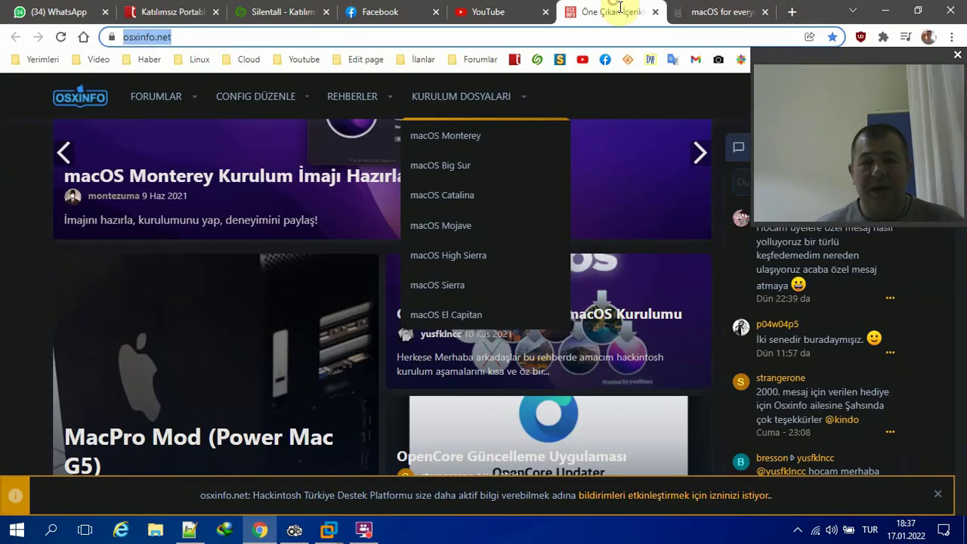
click(8, 249)
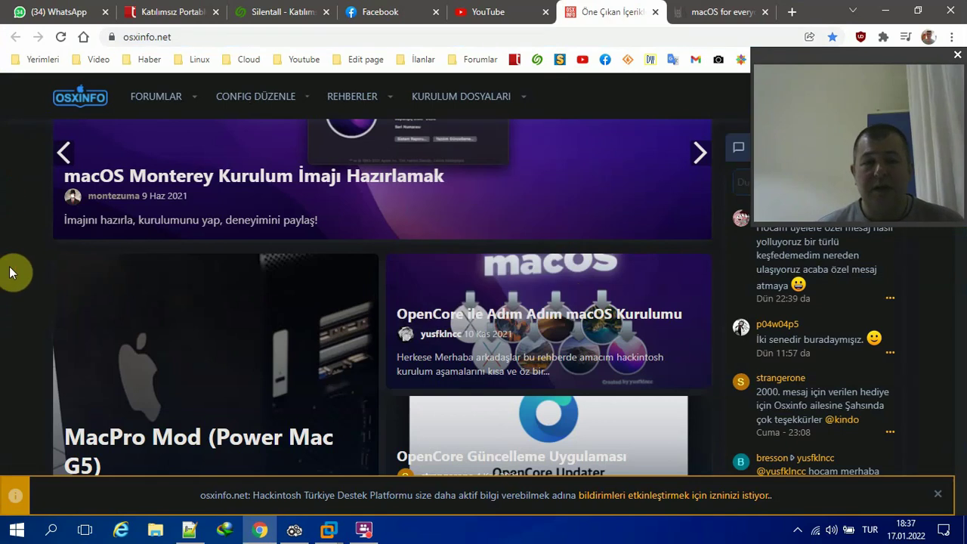
click(518, 107)
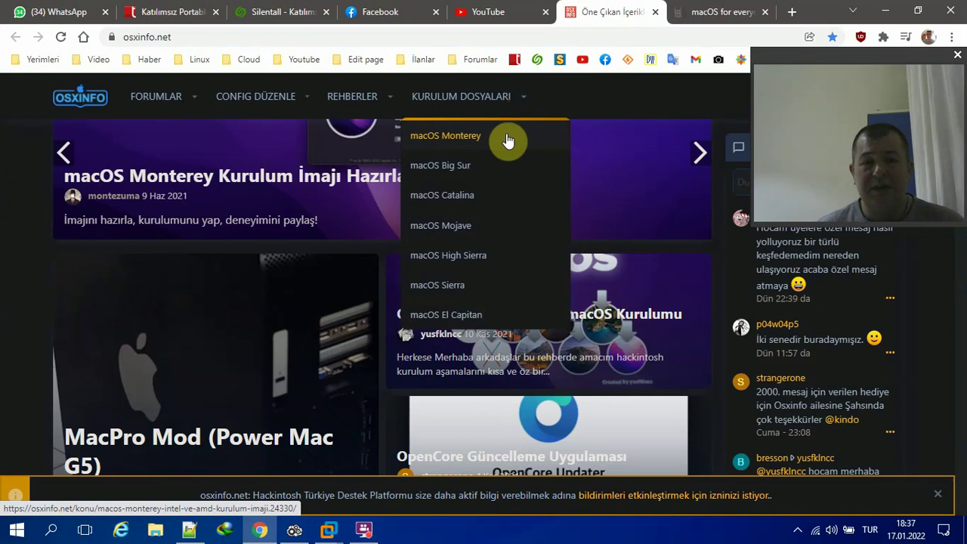
click(387, 104)
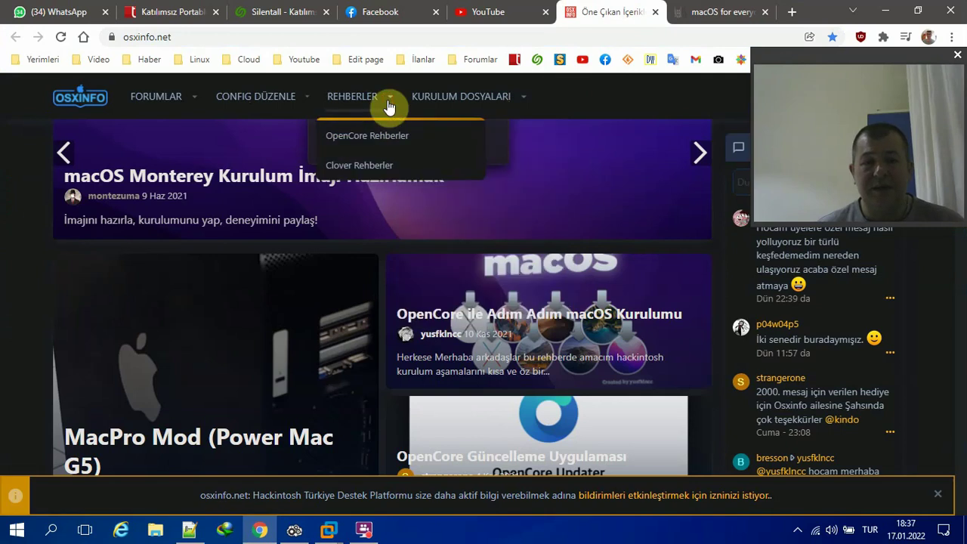
click(523, 102)
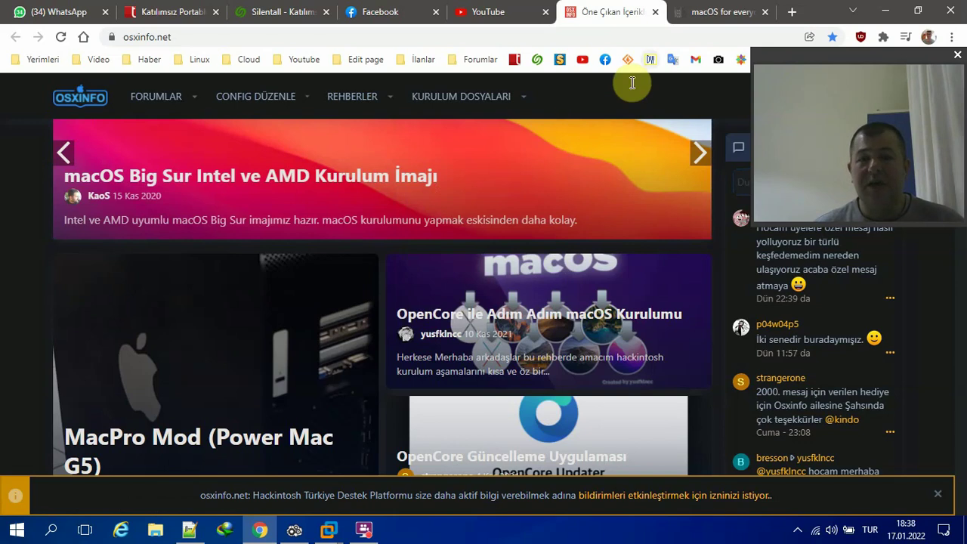
- Revisit macosforeveryone.com briefly and return to the MacOSX Sierra virtual machine in VMware Workstation
click(691, 11)
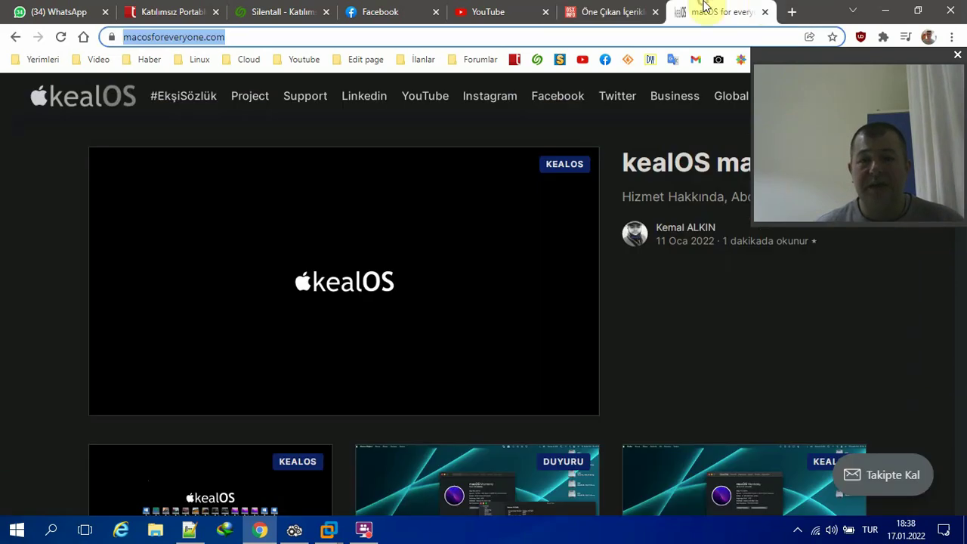
click(886, 11)
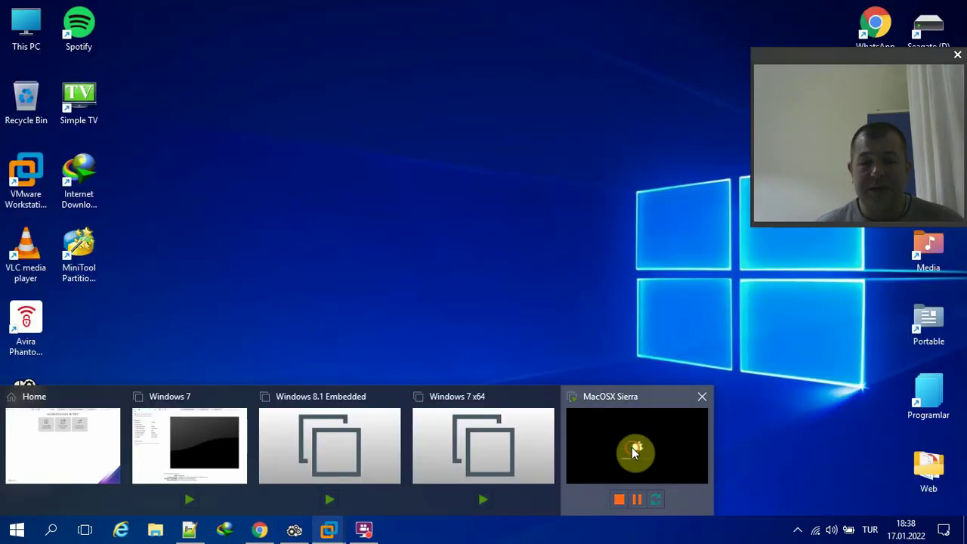
click(631, 447)
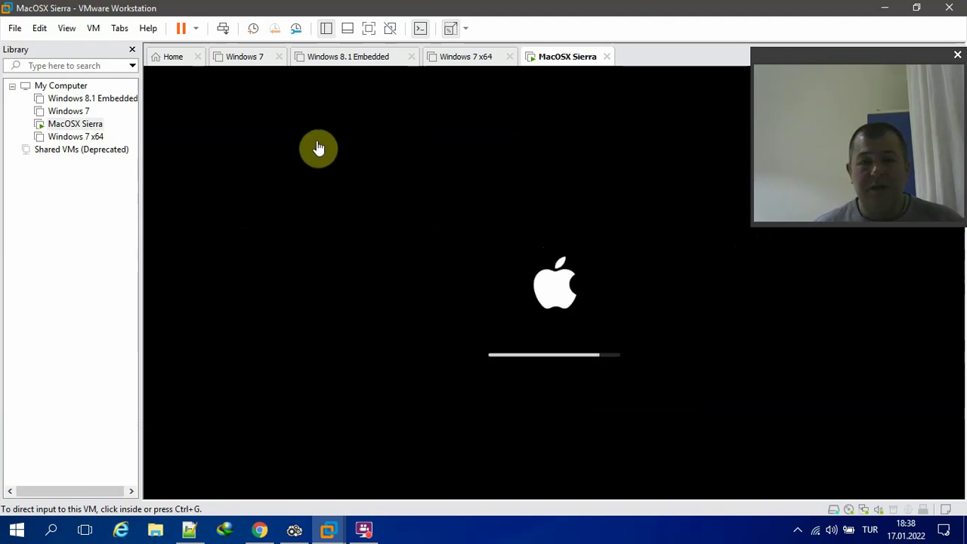
- Show the MacOSX Sierra virtual machine in full screen and log in to macOS with the account password
click(369, 29)
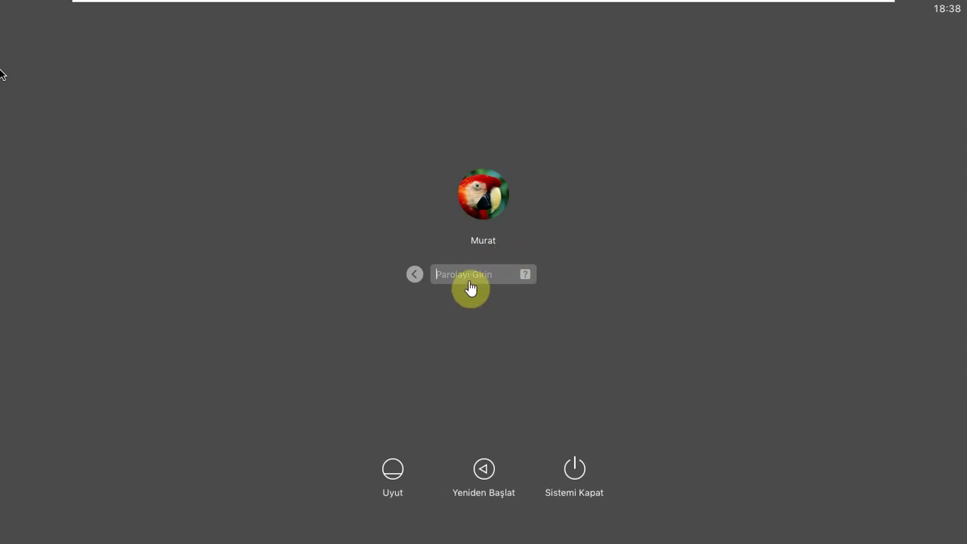
text(1)
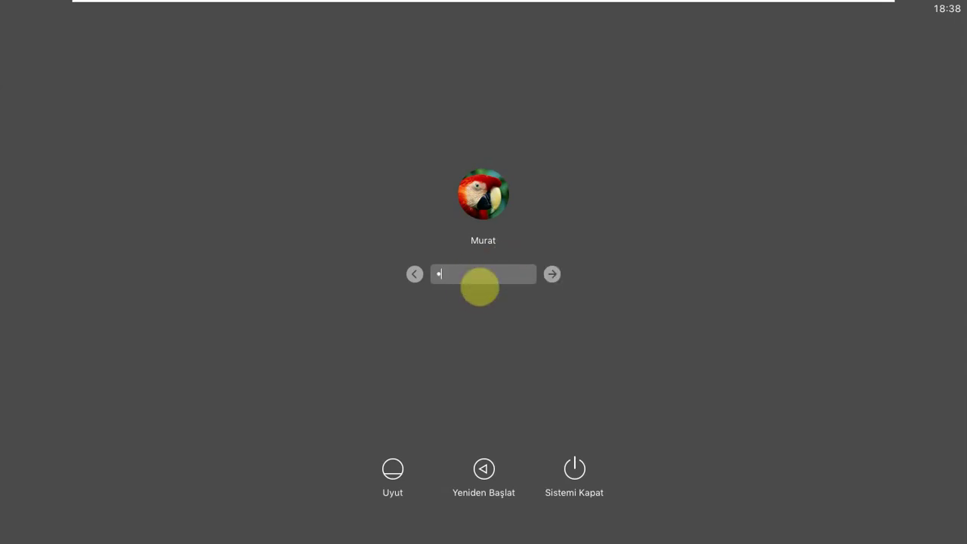
key(Return)
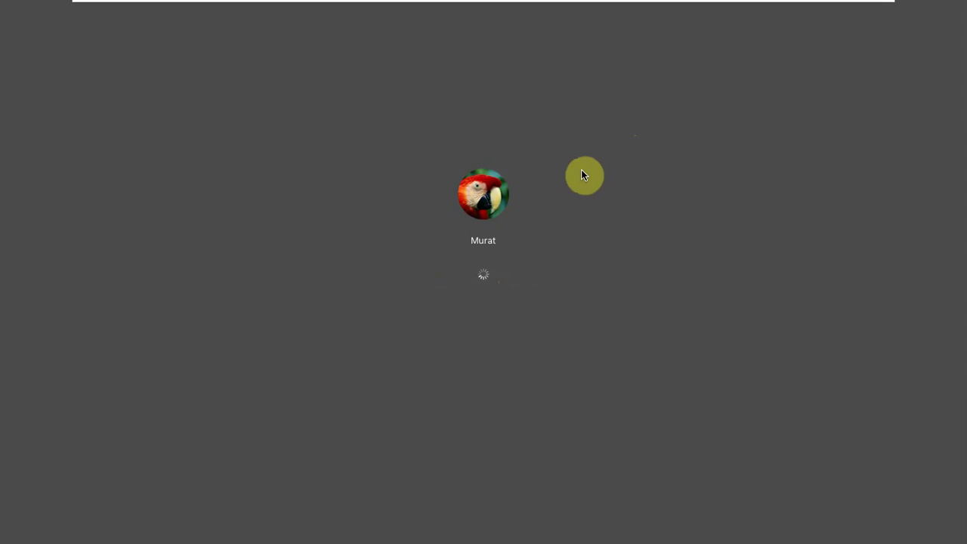
- Ignore the unreadable disk, decline keeping Google Chrome data in Safari, and choose Safari as the default browser
mouse_move(775, 5)
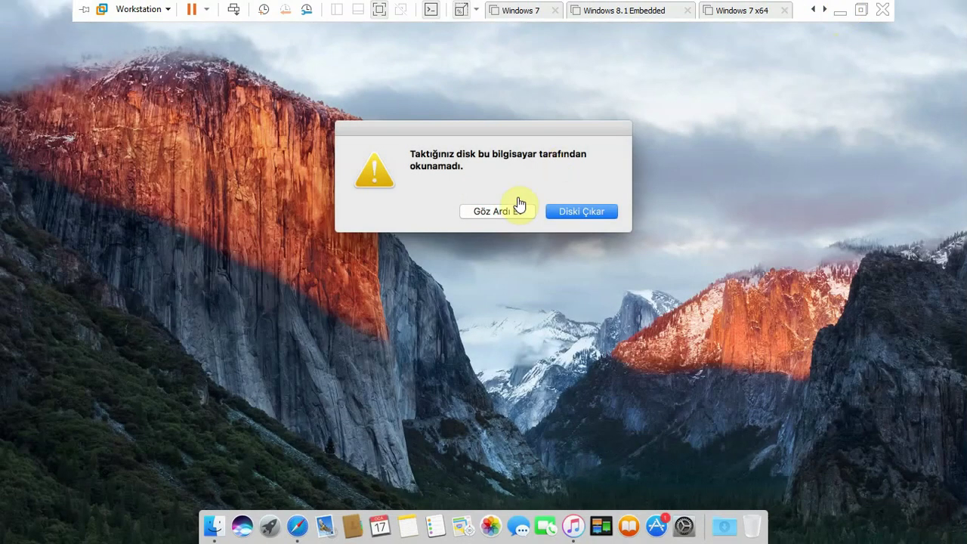
click(506, 211)
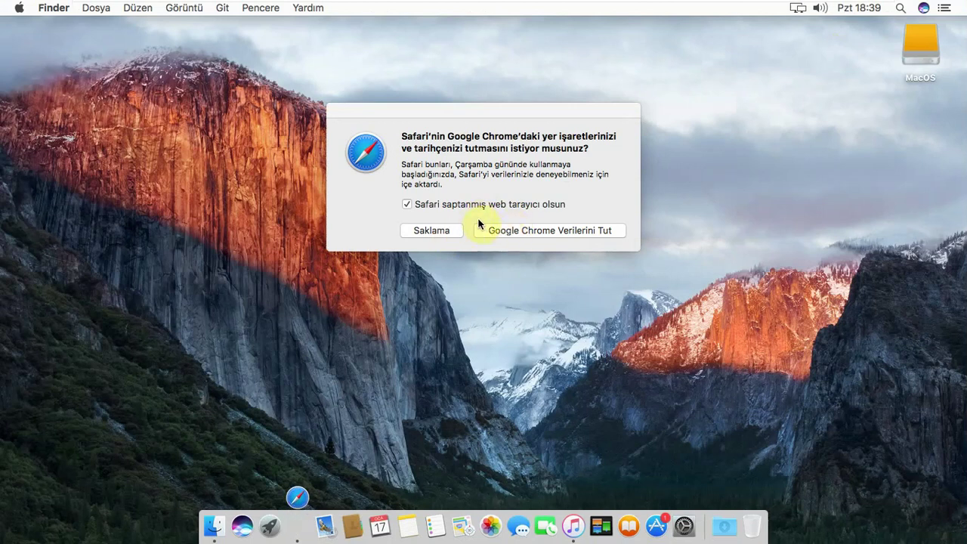
click(443, 230)
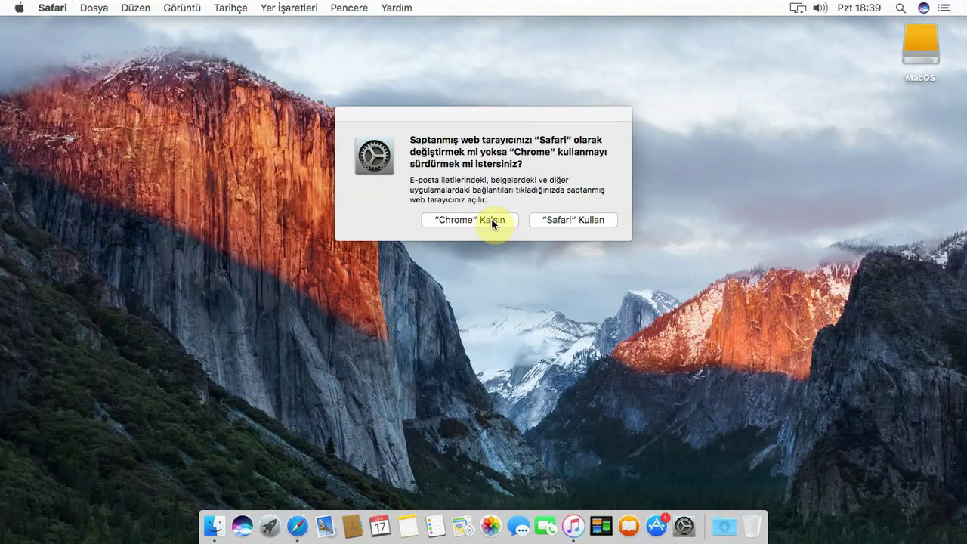
click(554, 220)
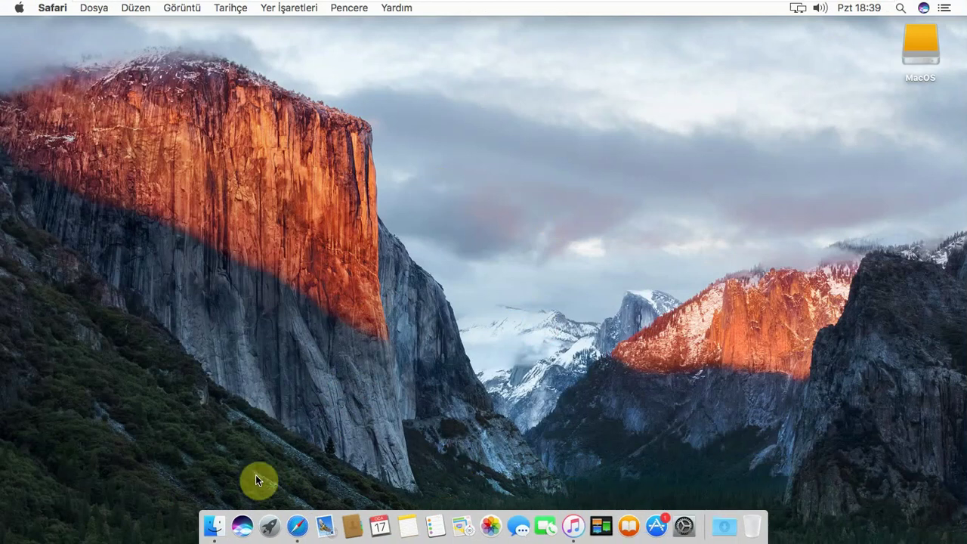
- Open Launchpad to look over the installed macOS applications and close it again
click(268, 522)
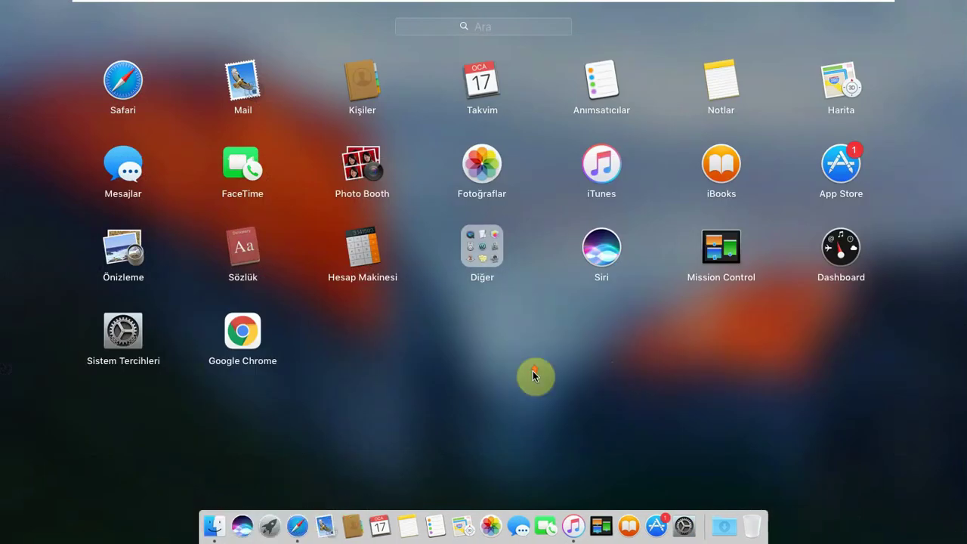
drag(344, 386, 383, 373)
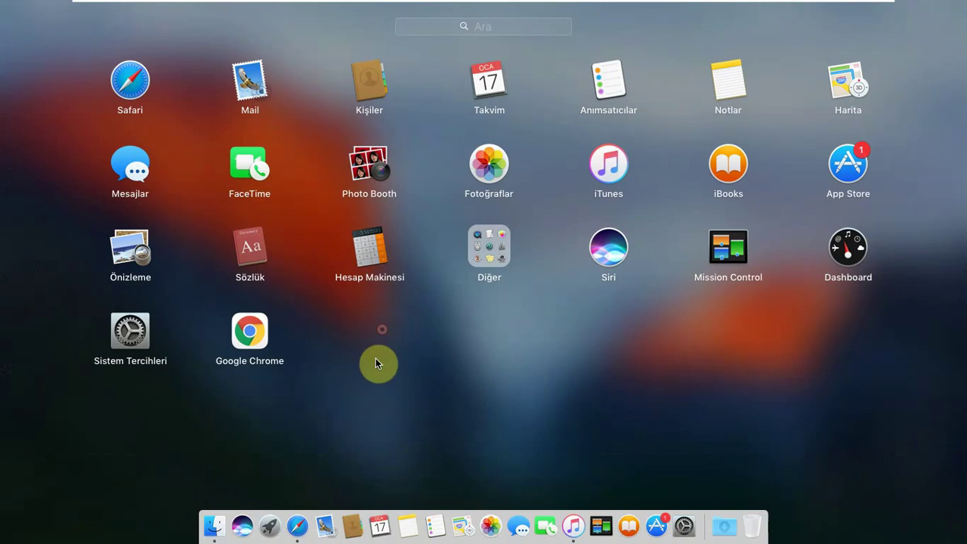
mouse_move(713, 4)
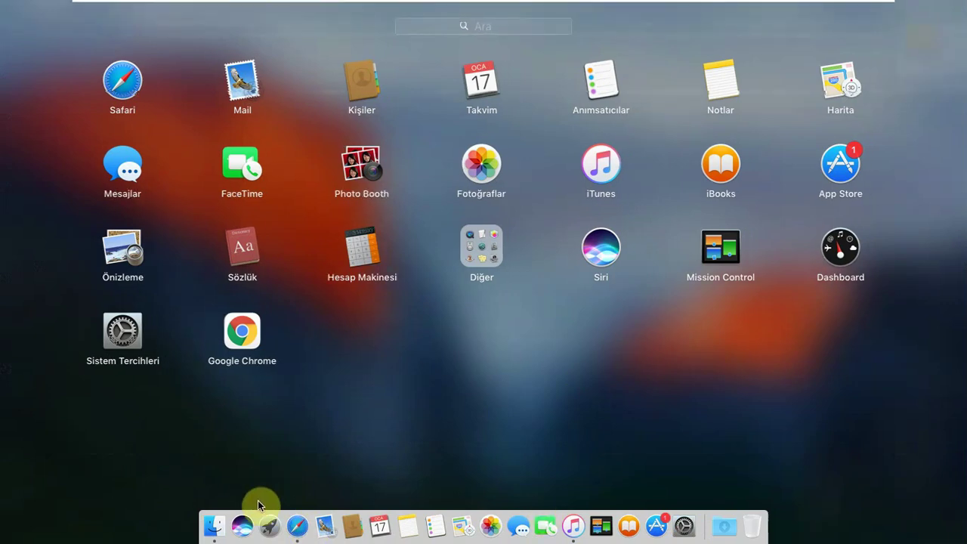
click(264, 527)
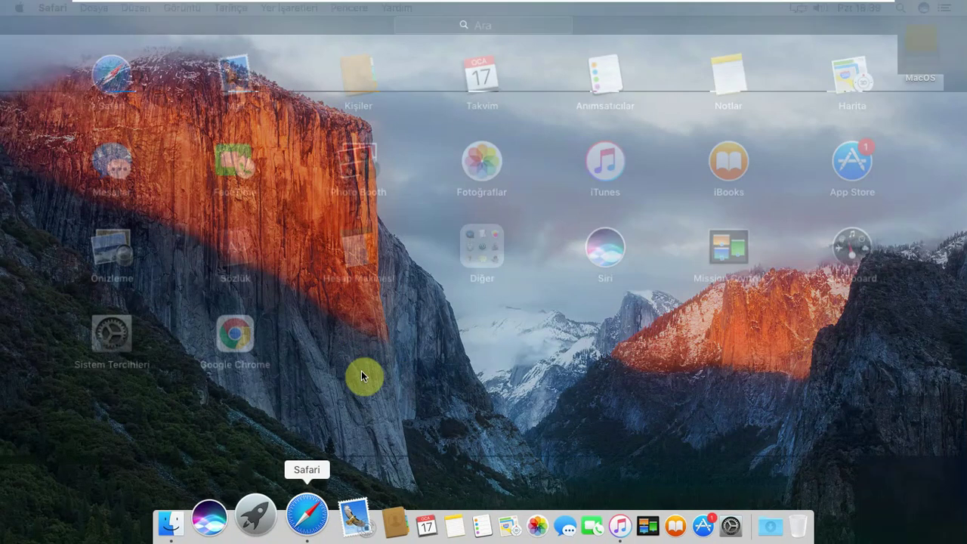
- Open Safari, load the Apple website from its favorites, and shift the browser window slightly
click(366, 375)
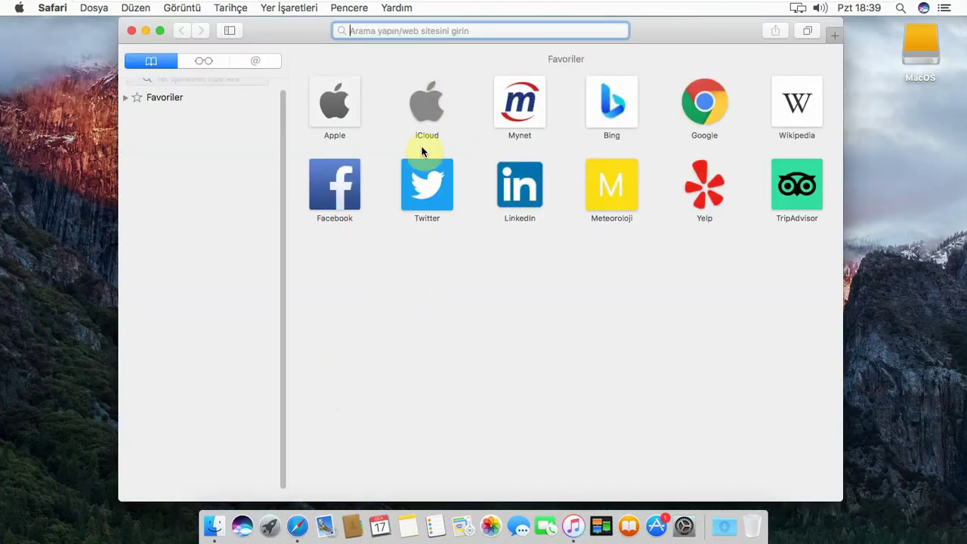
click(336, 104)
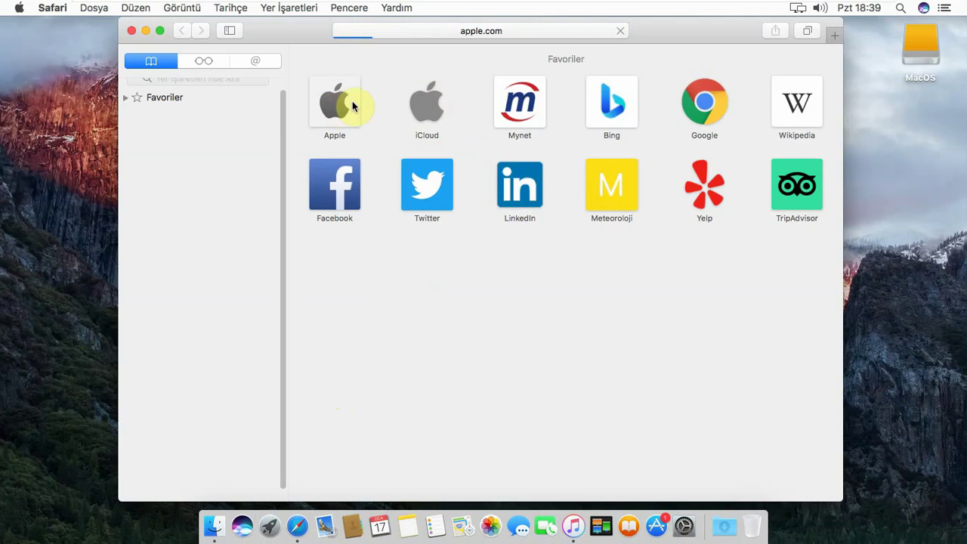
drag(682, 27, 662, 26)
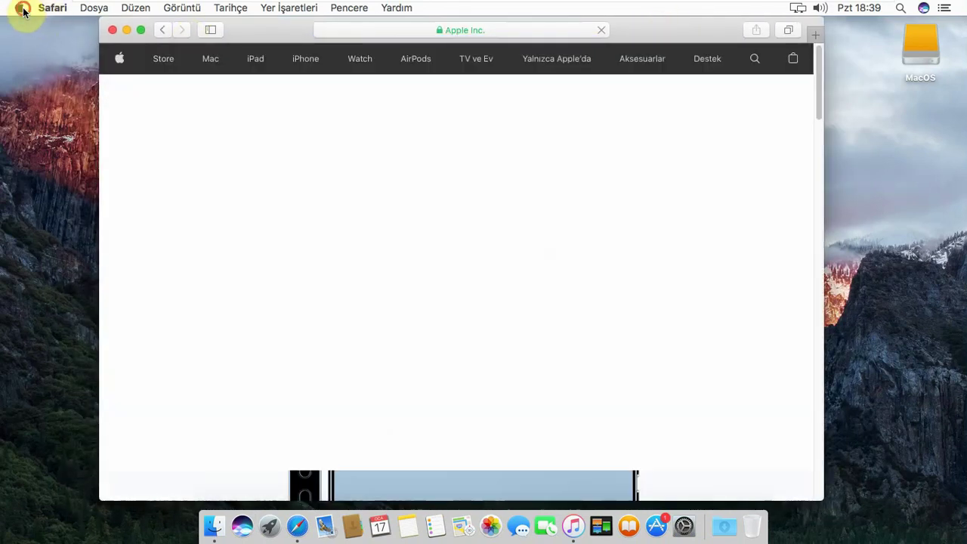
- View the macOS version and hardware overview in Bu Mac Hakkında, then close it
click(19, 8)
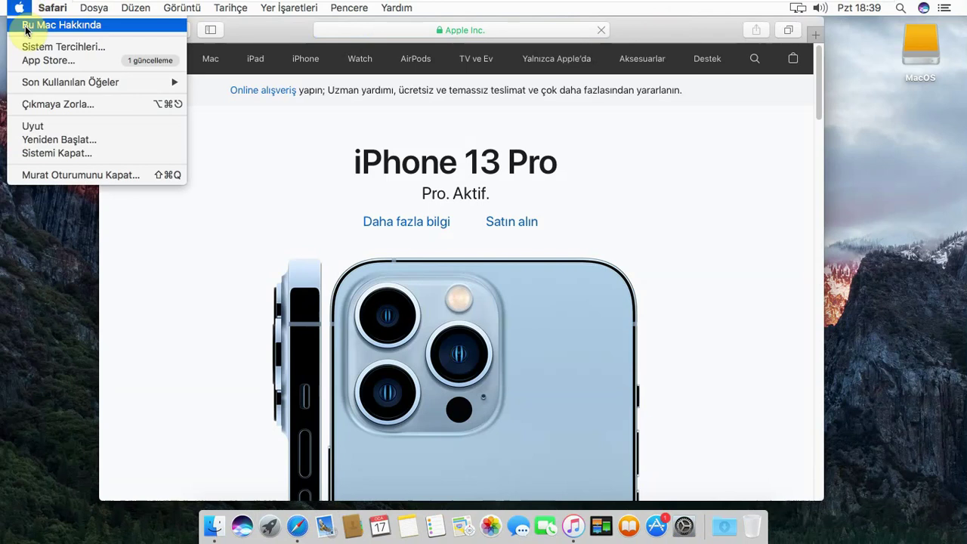
click(27, 27)
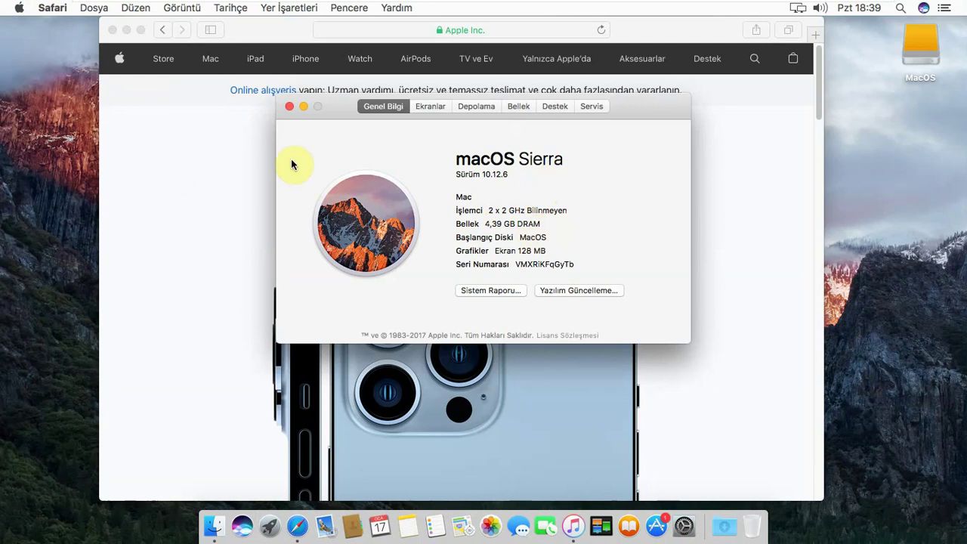
click(290, 106)
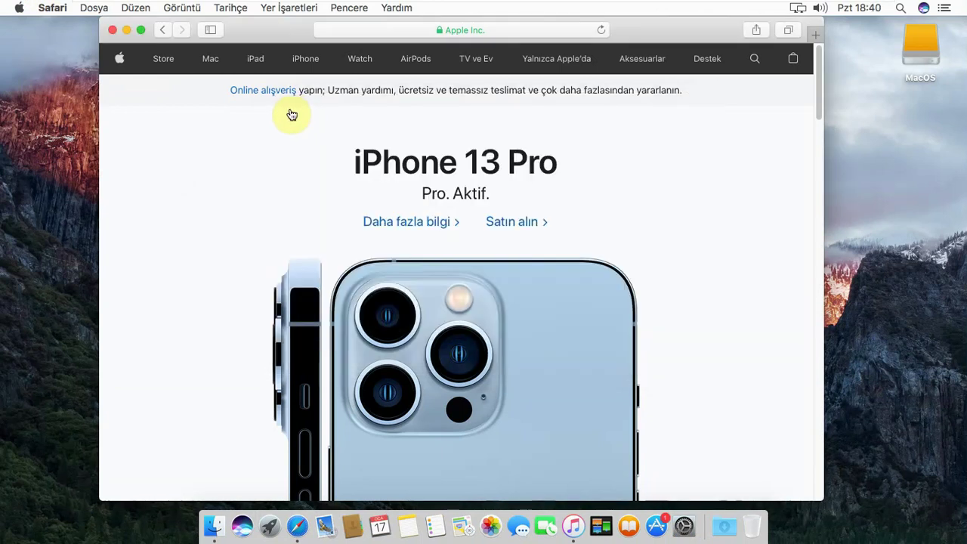
- Enlarge and reposition the Safari window, then minimize it
double_click(633, 34)
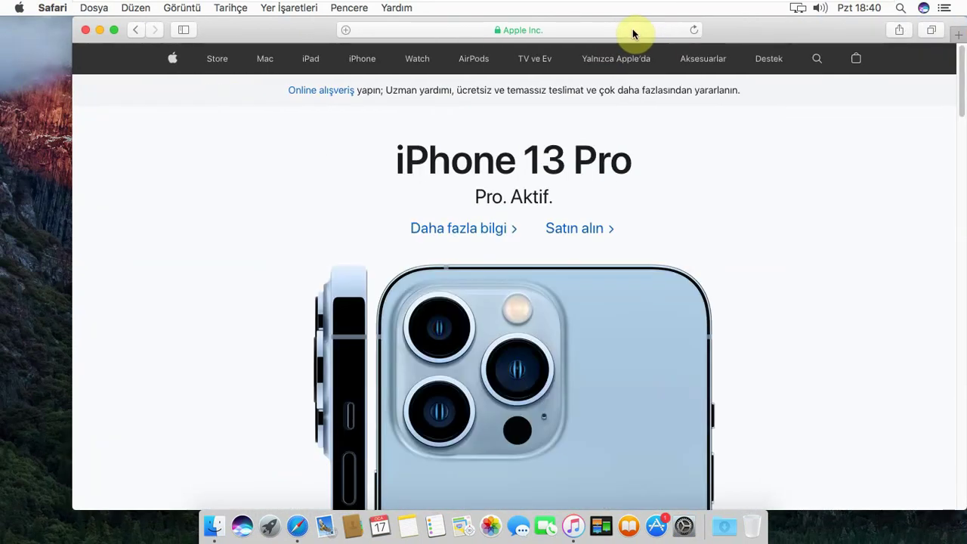
drag(309, 38, 279, 38)
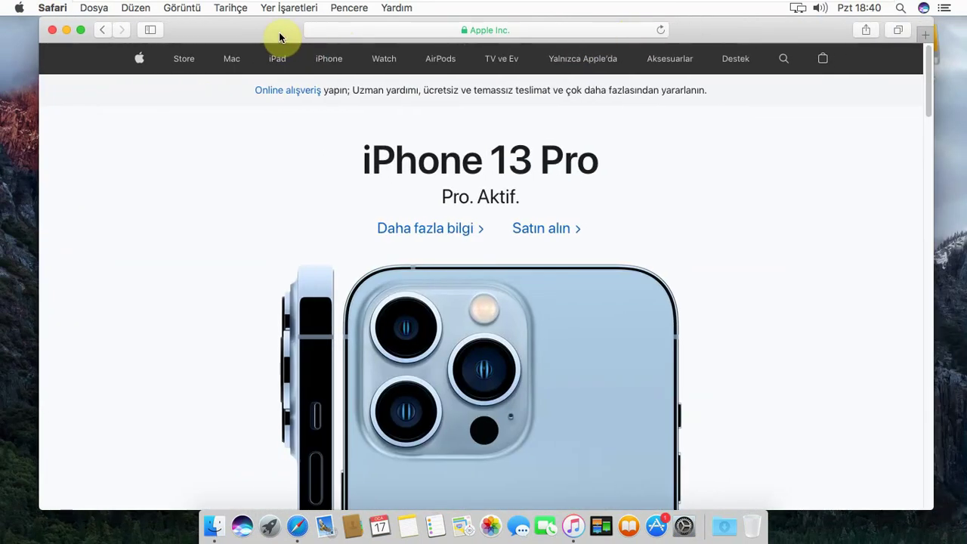
click(68, 30)
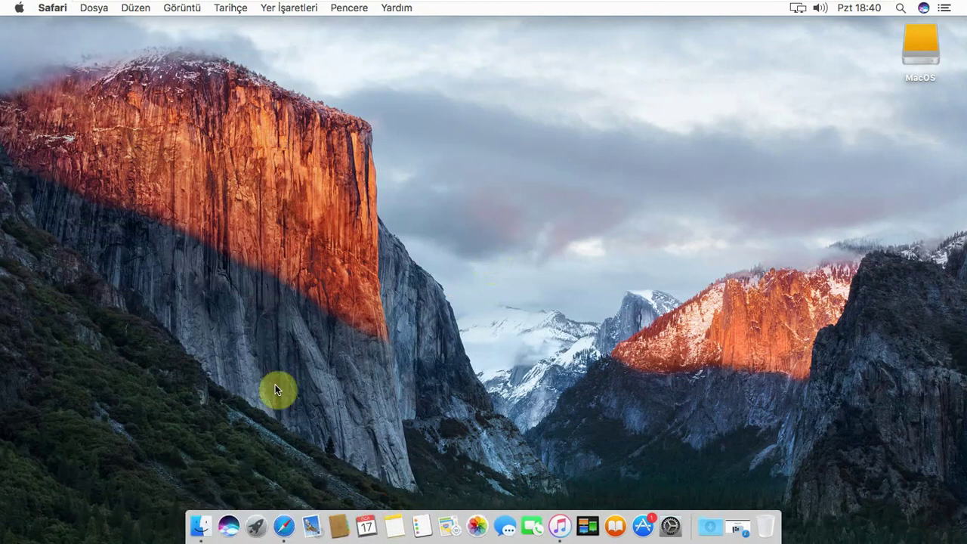
- Browse the Belgeler and İndirilenler folders in a Finder window, then close it
click(209, 520)
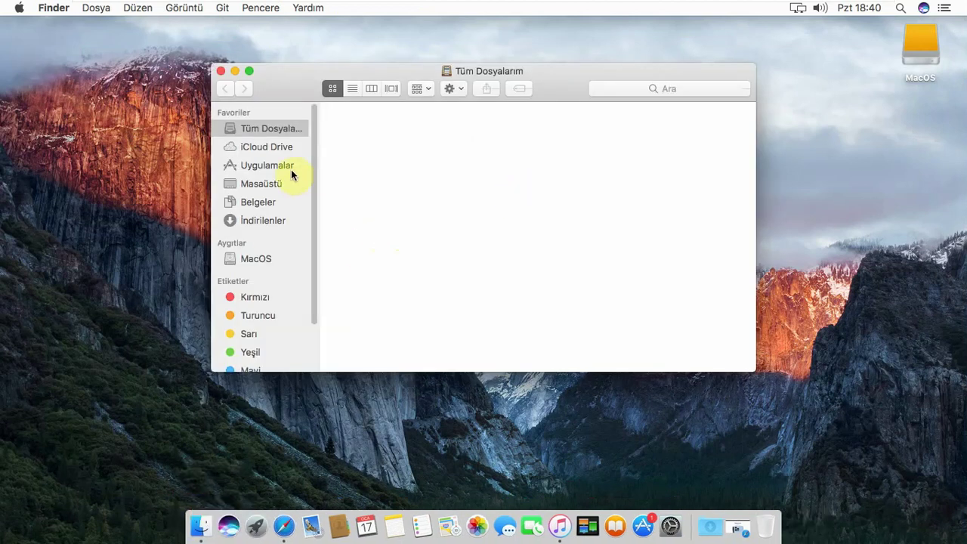
click(280, 201)
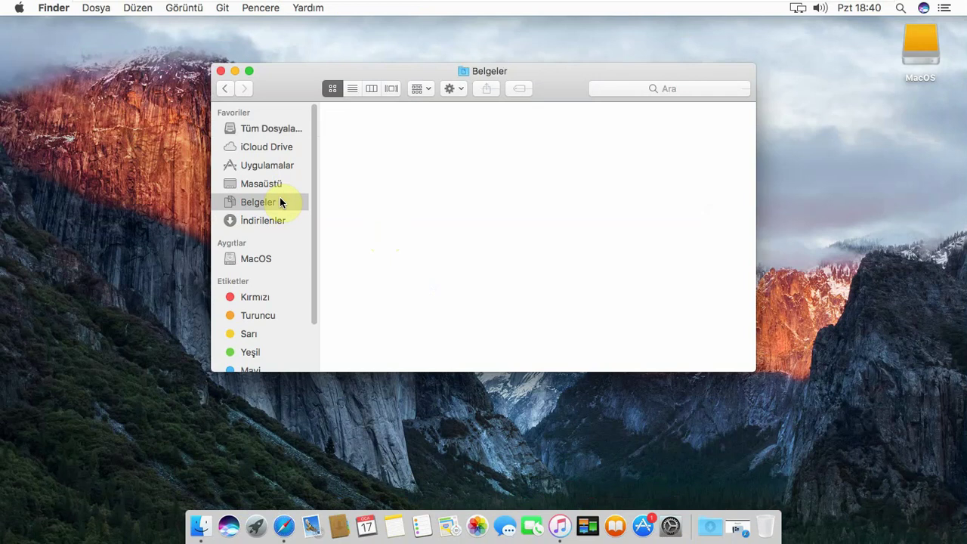
click(271, 220)
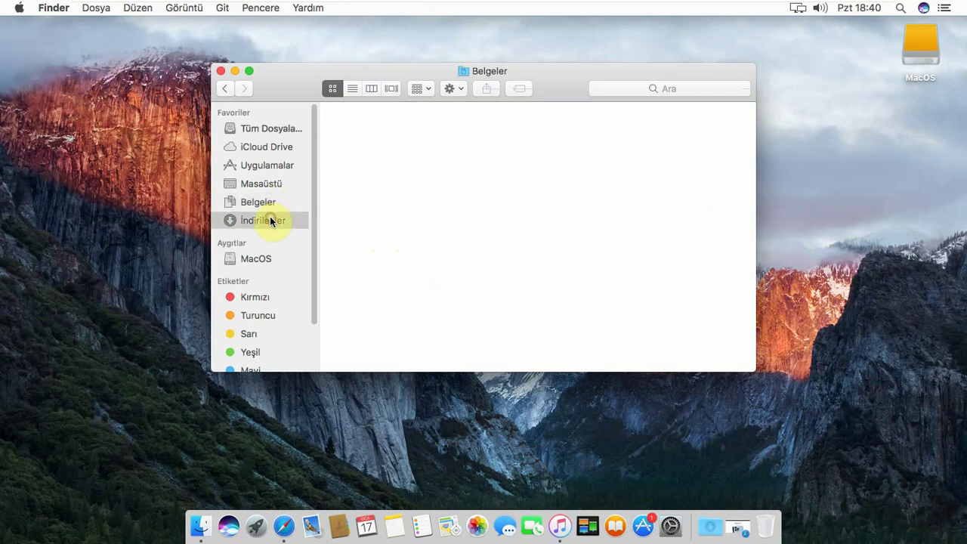
click(220, 71)
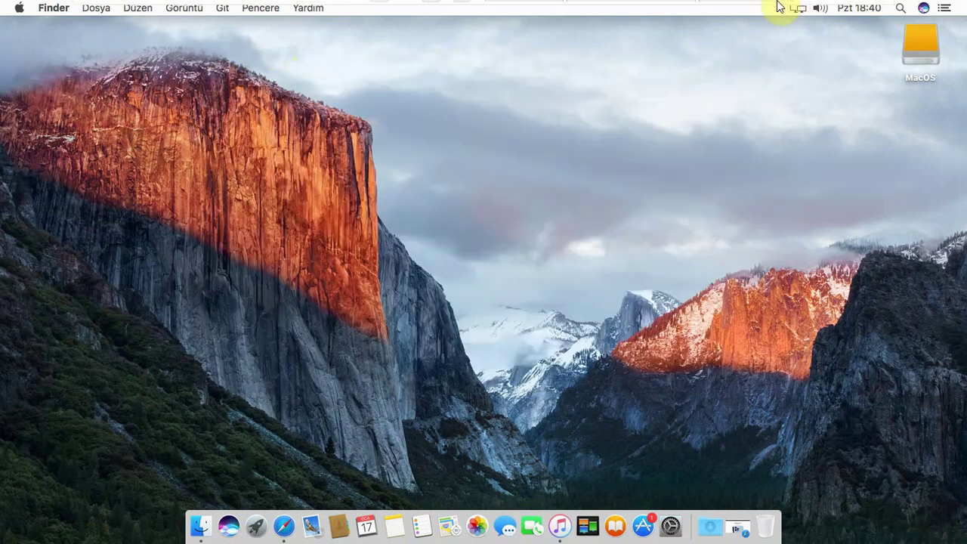
- Log out of the macOS user session and log back in with the account password
mouse_move(782, 7)
click(22, 15)
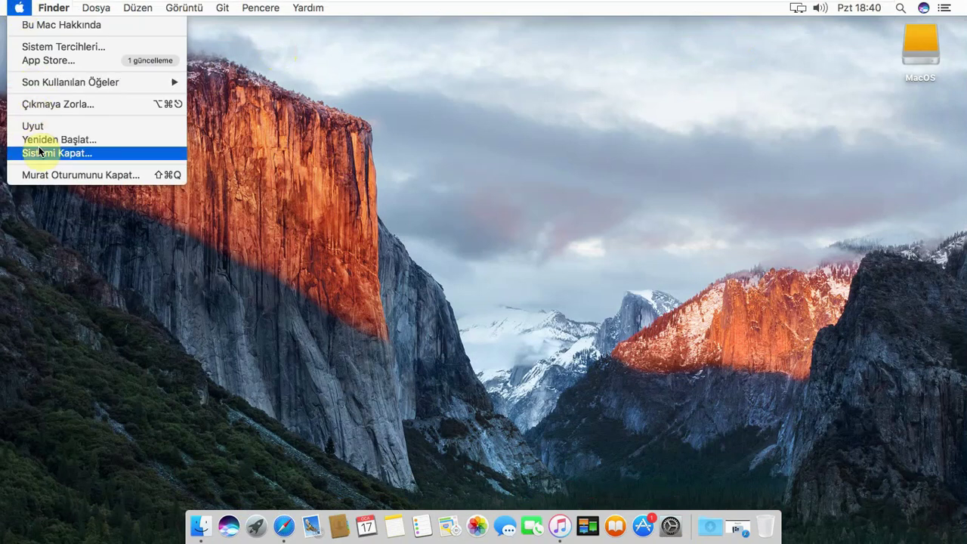
click(103, 190)
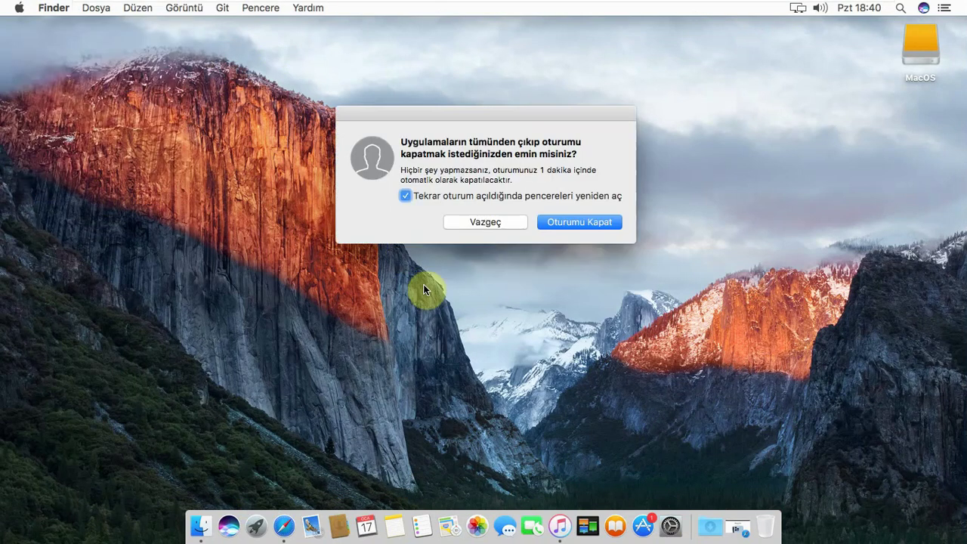
click(553, 221)
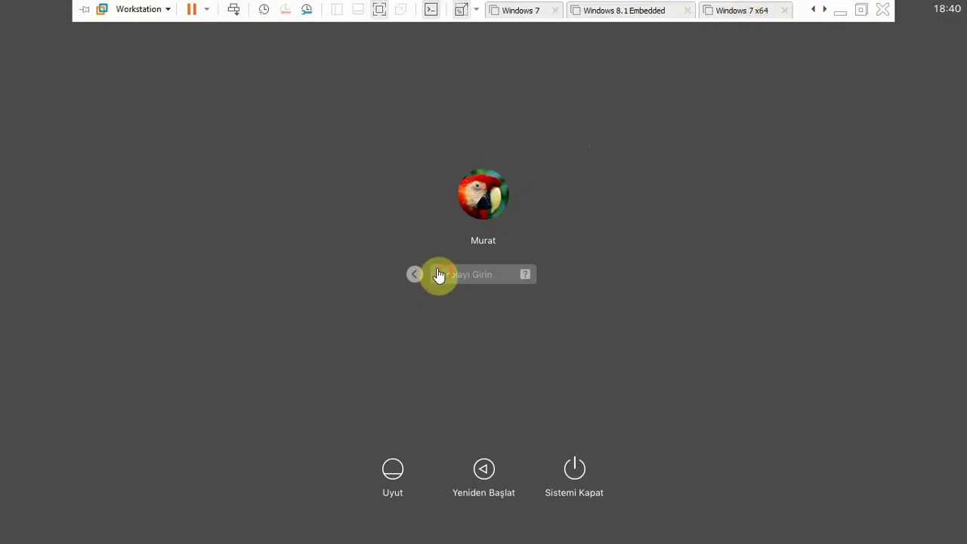
text(1)
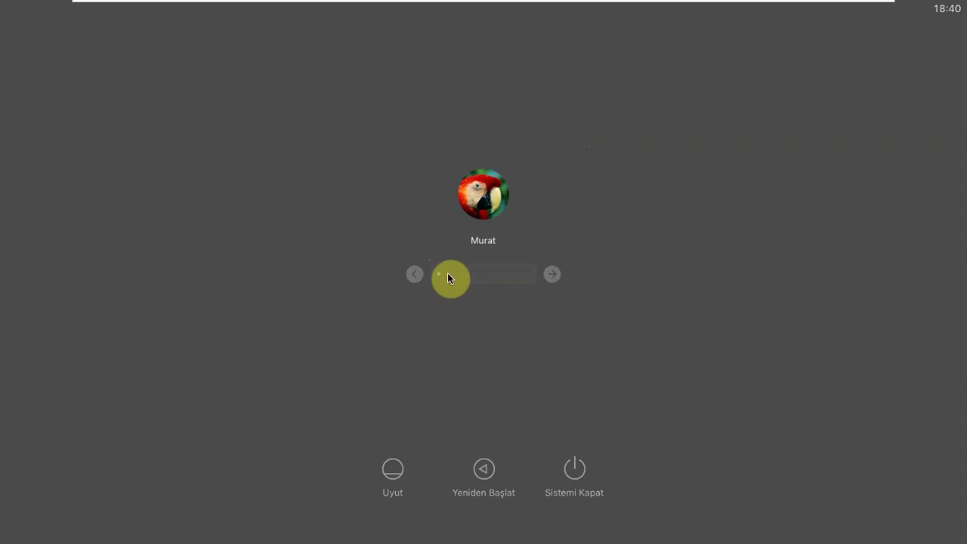
key(Return)
- Minimize the full-screen virtual machine and switch to the osxinfo.net page in Chrome
click(837, 15)
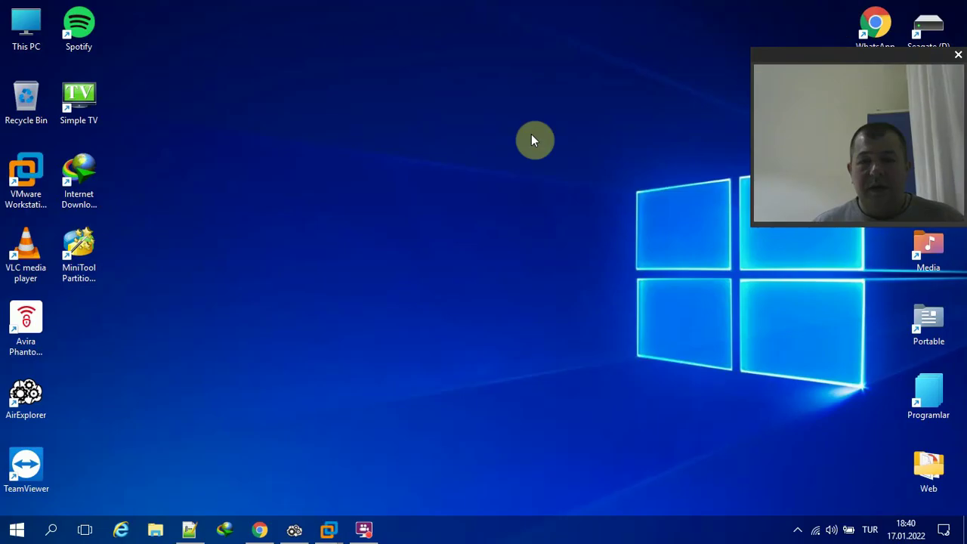
drag(799, 38, 804, 20)
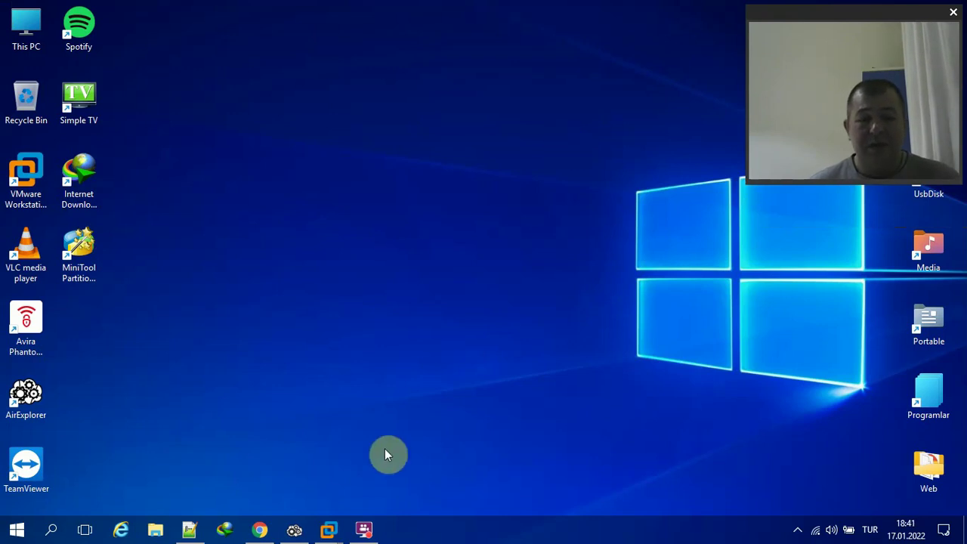
click(260, 530)
click(608, 11)
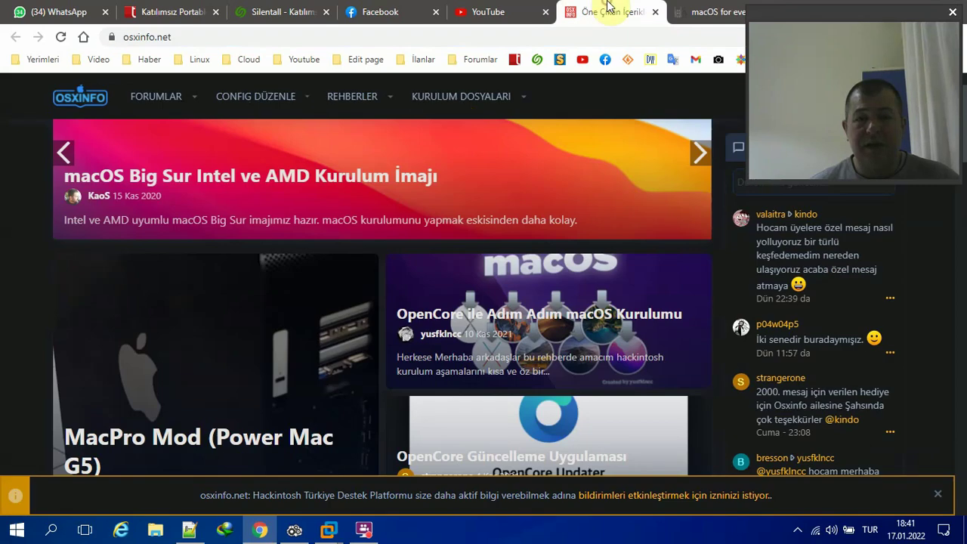
- Open the macOS Monterey installation image topic under KURULUM DOSYALARI and view its first post
click(524, 102)
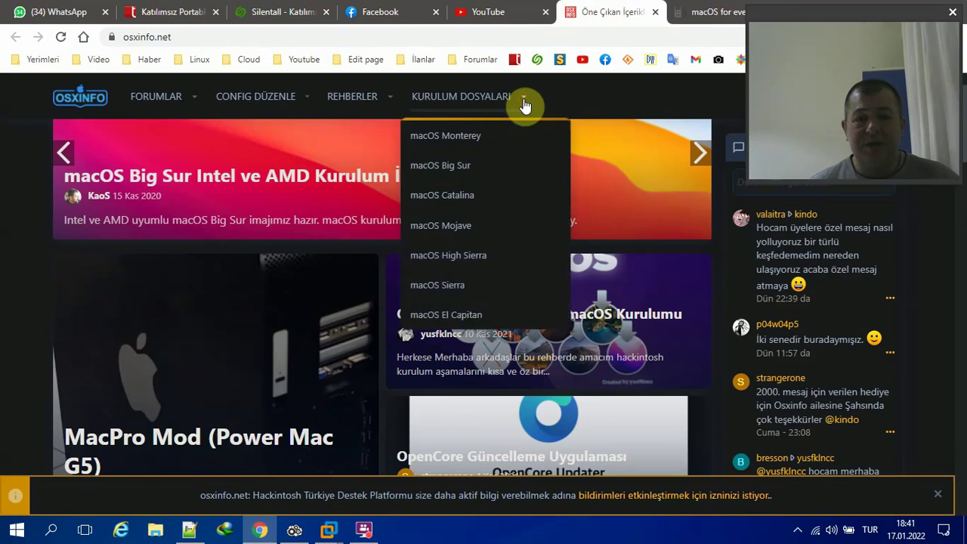
click(501, 138)
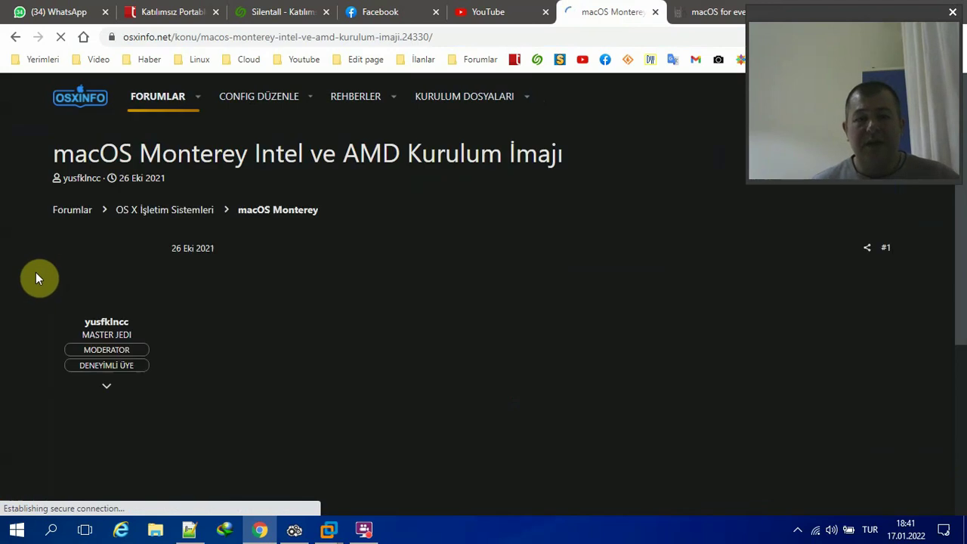
scroll(4, 261, down, 2)
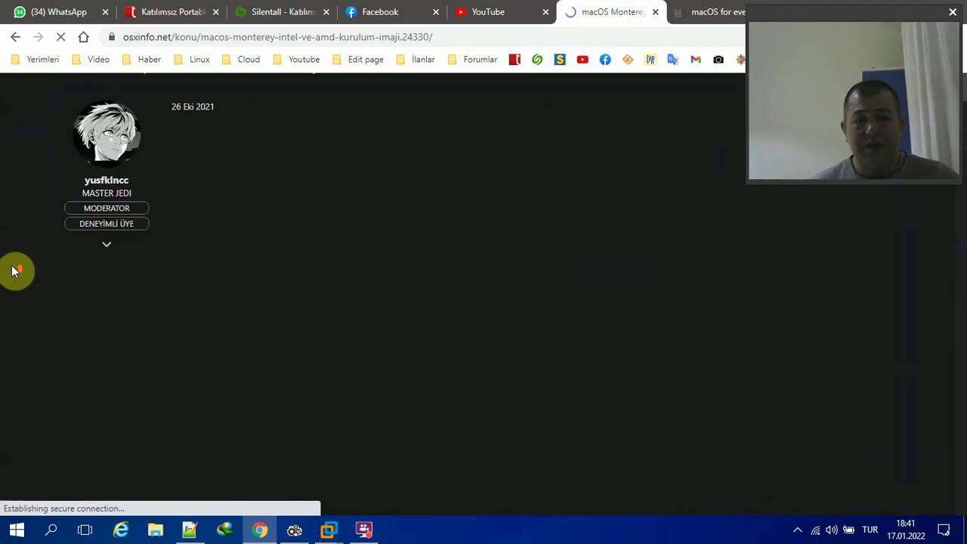
scroll(11, 268, up, 1)
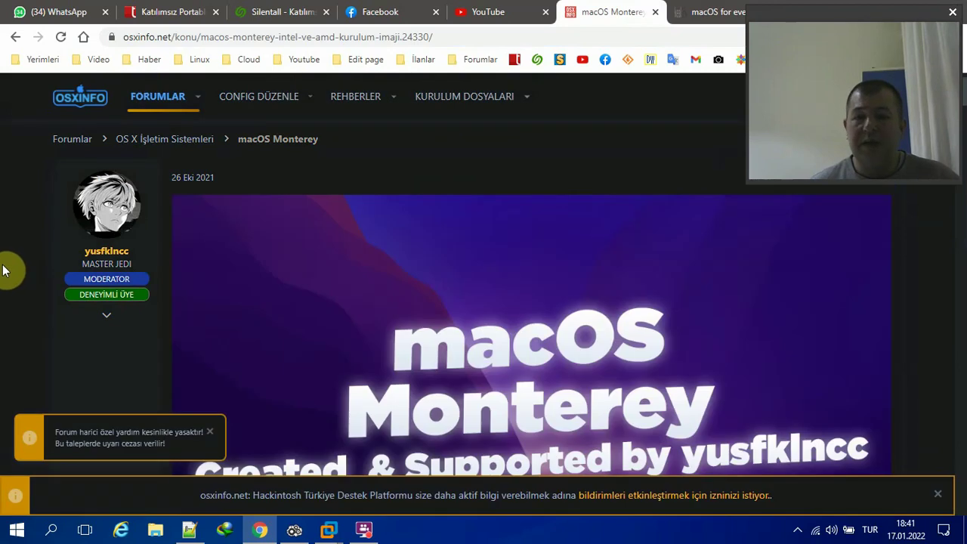
- Examine the macOS Monterey image features and the Intel BIOS settings in the topic's first post
scroll(959, 280, down, 3)
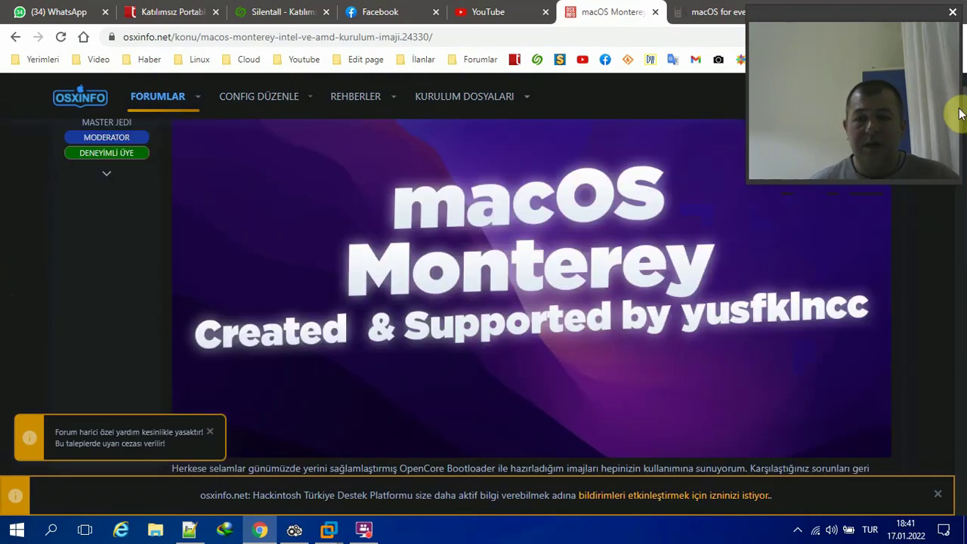
drag(964, 111, 964, 136)
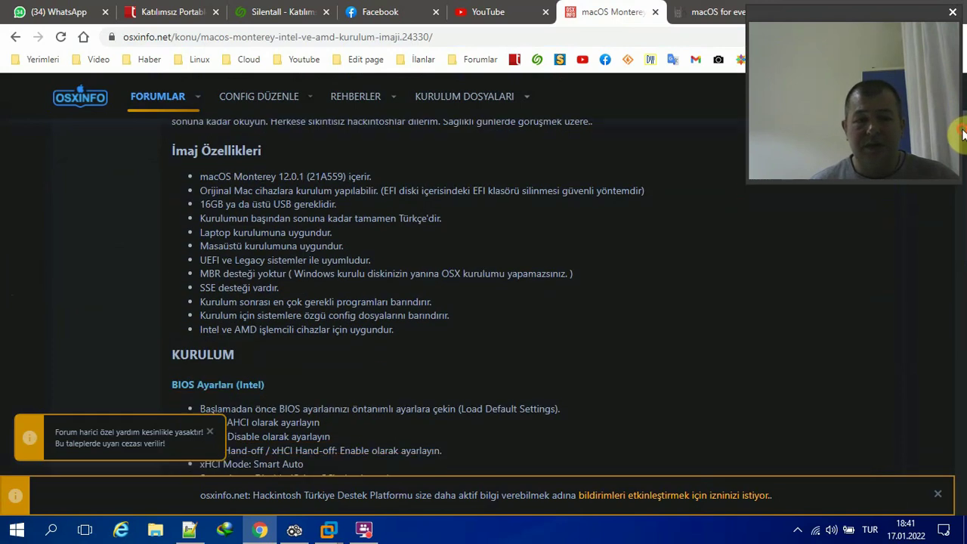
scroll(237, 212, up, 3)
scroll(290, 325, down, 3)
scroll(290, 325, down, 3)
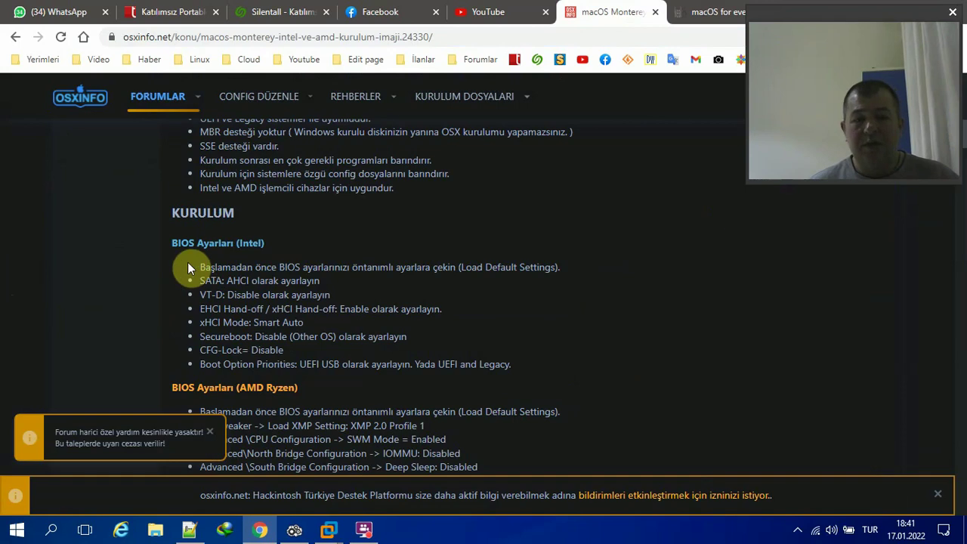
drag(172, 243, 526, 363)
click(527, 363)
scroll(494, 325, down, 4)
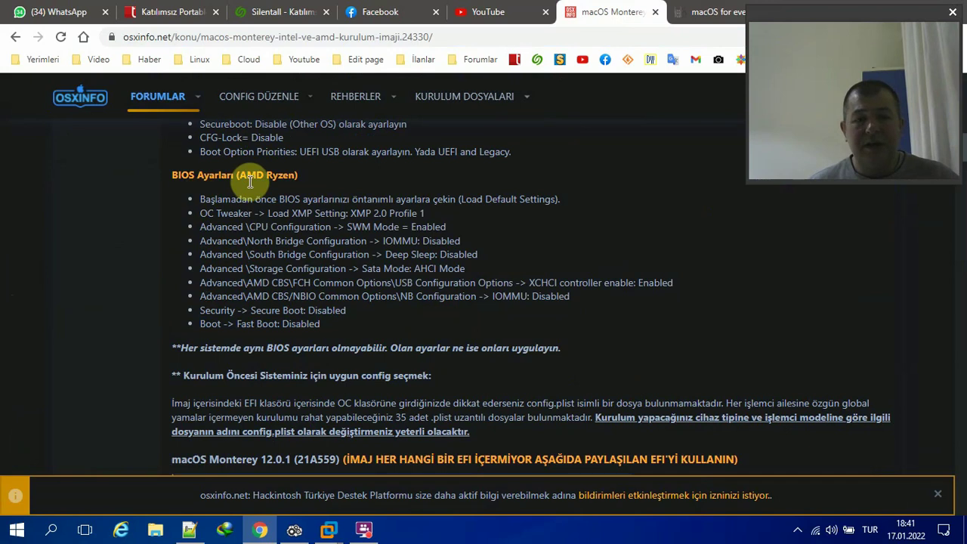
- Review the AMD Ryzen BIOS settings list and highlight the phrase "Load Default Settings" in its first item
drag(196, 200, 343, 330)
drag(342, 326, 196, 203)
click(196, 203)
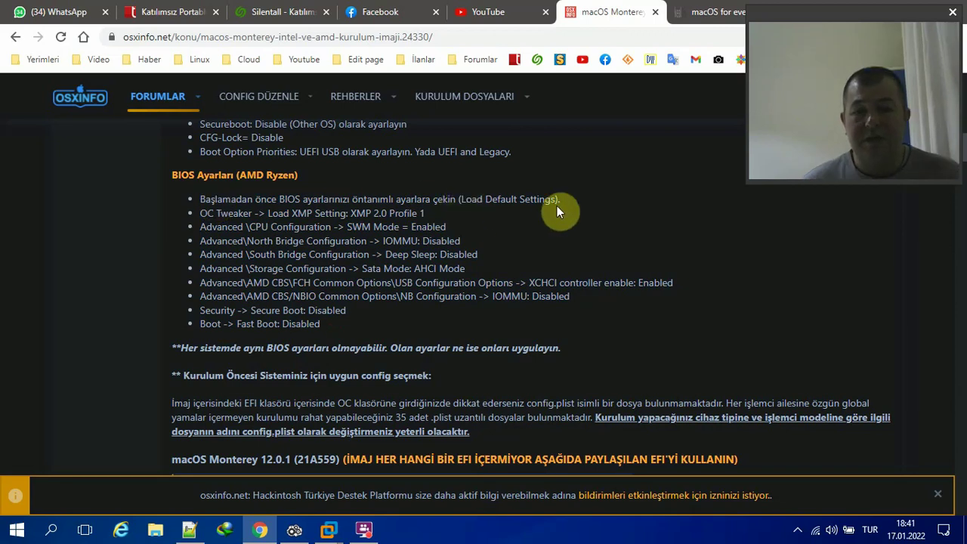
drag(560, 200, 446, 200)
click(461, 200)
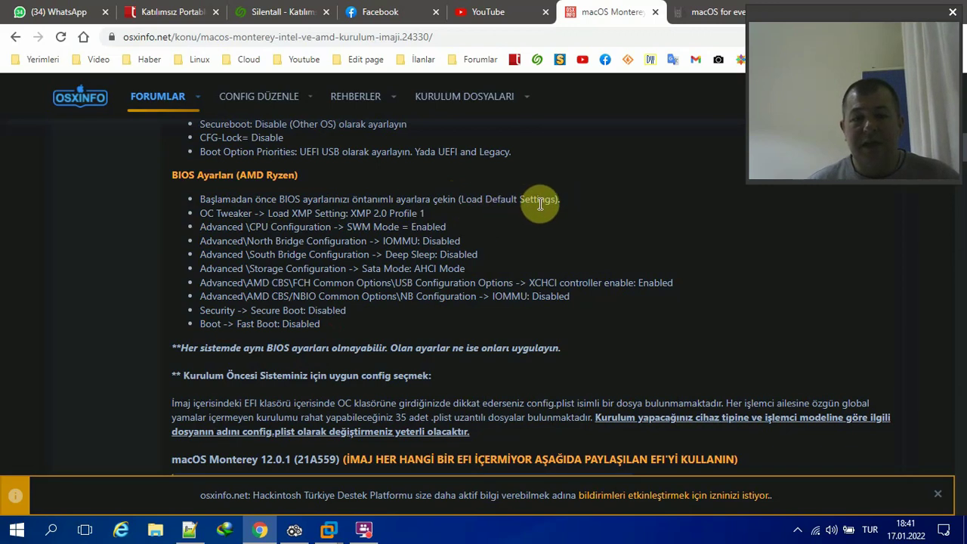
drag(461, 199, 583, 201)
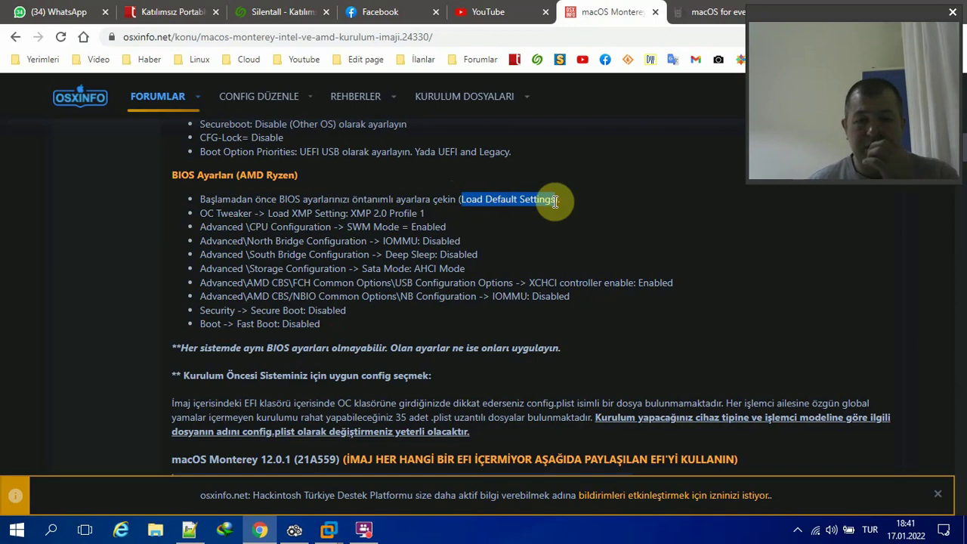
- Look over the macOS Monterey 12.0.1 (21A559) download links and return to the image features section
scroll(499, 238, down, 5)
scroll(456, 254, up, 2)
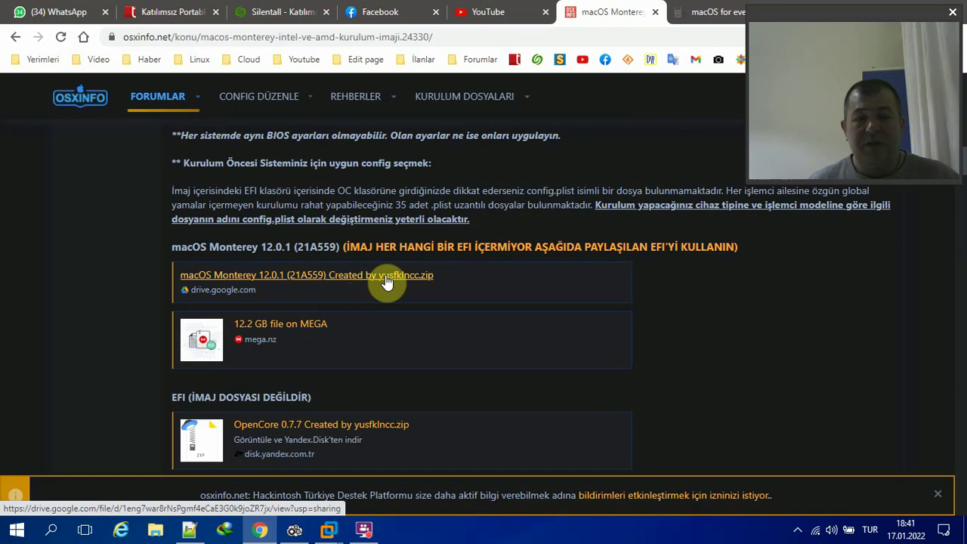
scroll(706, 175, up, 7)
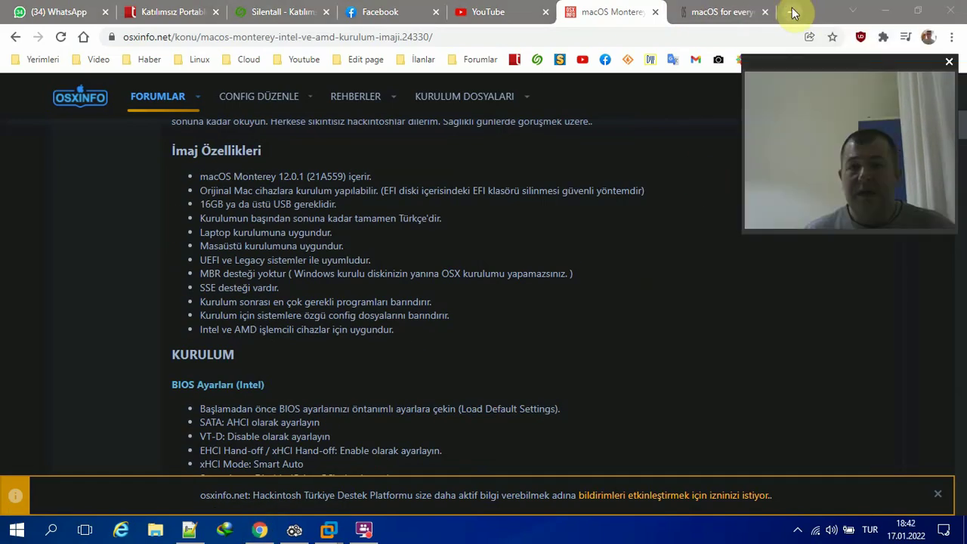
- Search Google for "belena etcher" in a new browser tab and open the balena.io/etcher site
click(800, 12)
click(624, 41)
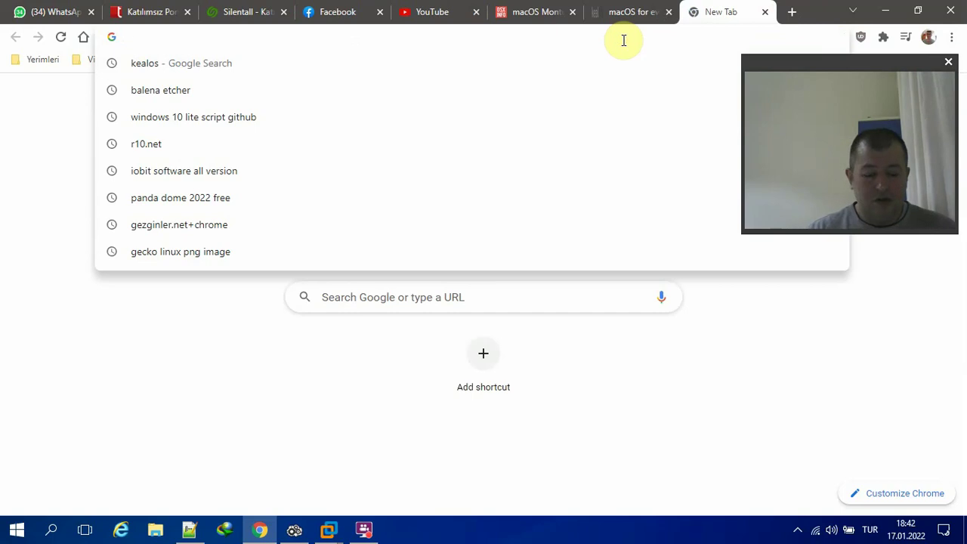
text(belane)
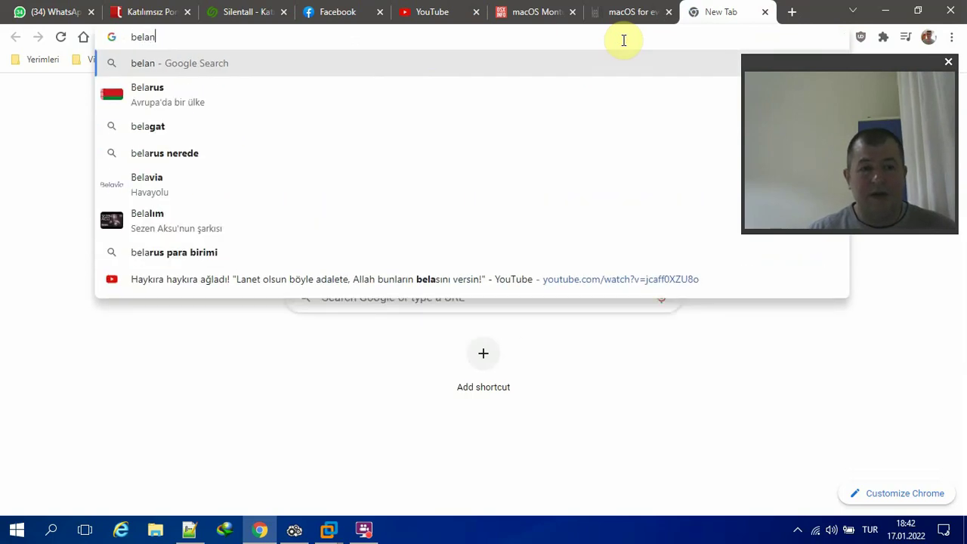
key(BackSpace)
key(BackSpace)
key(BackSpace)
text(ena )
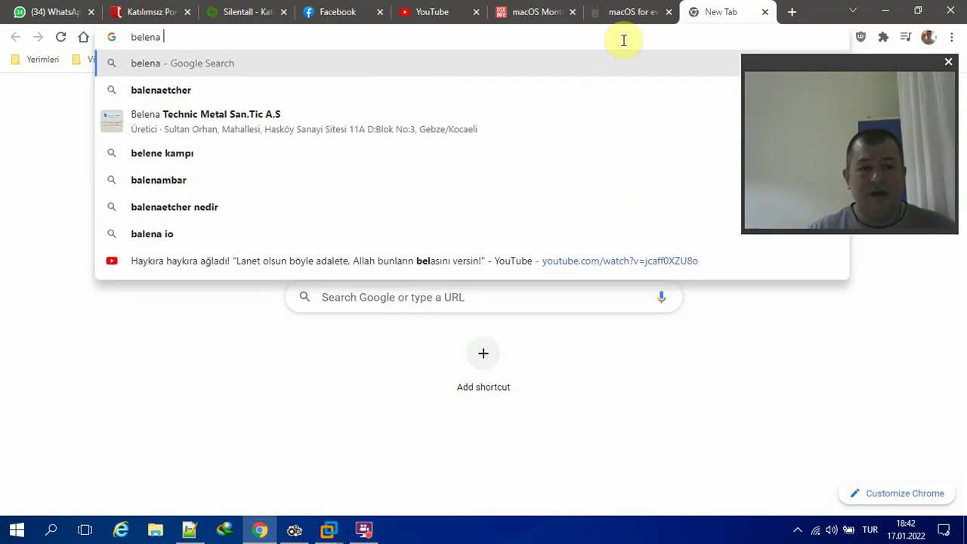
text(etcher)
key(Return)
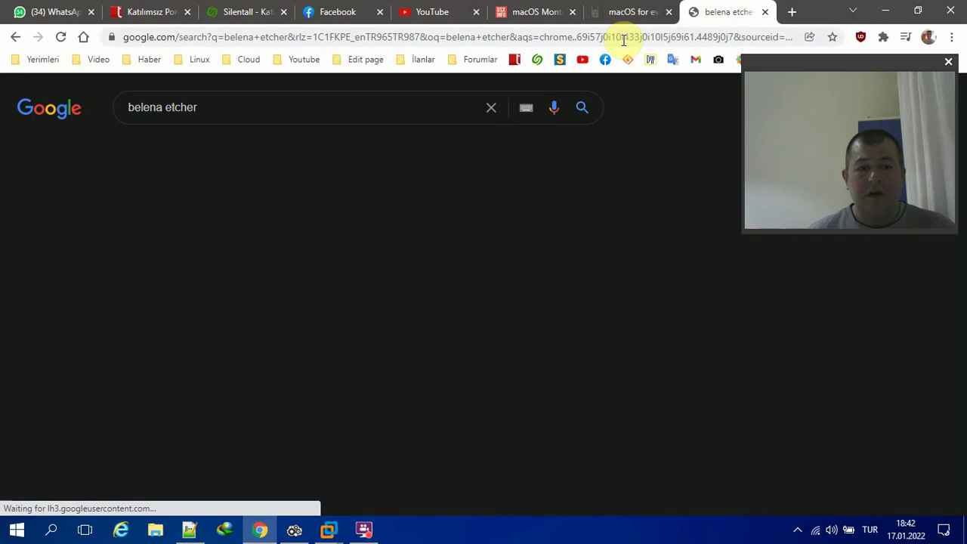
click(303, 282)
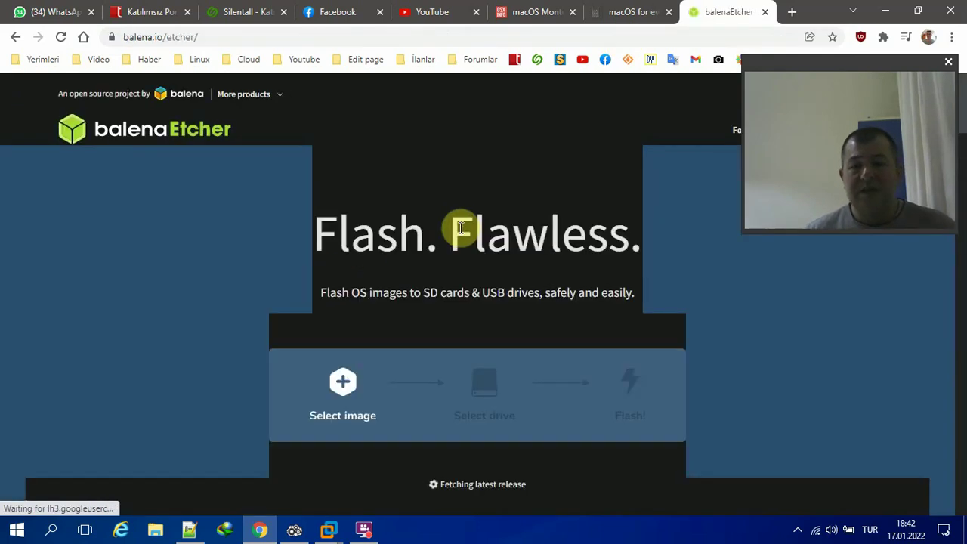
- Examine the balenaEtcher page and the Windows, macOS and Linux versions offered for download
scroll(484, 344, down, 1)
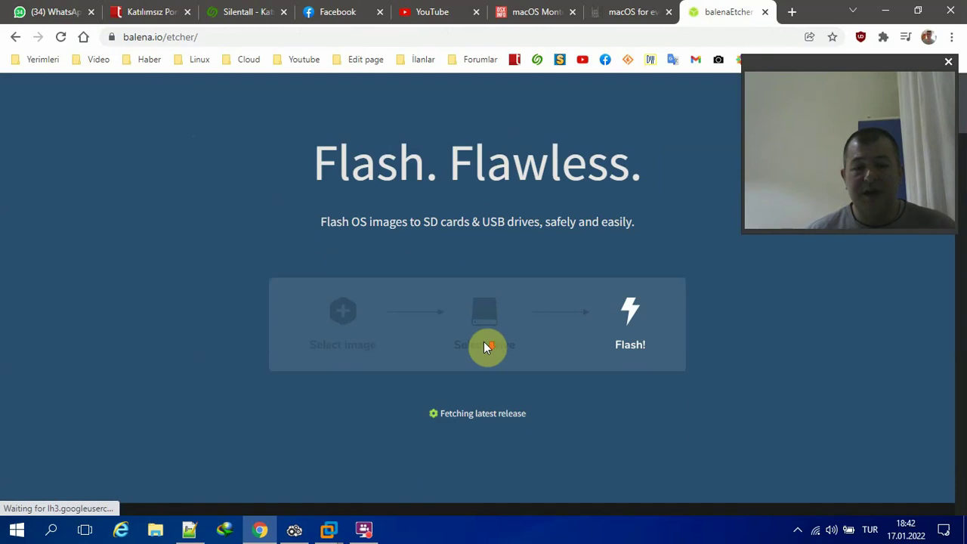
scroll(482, 401, down, 3)
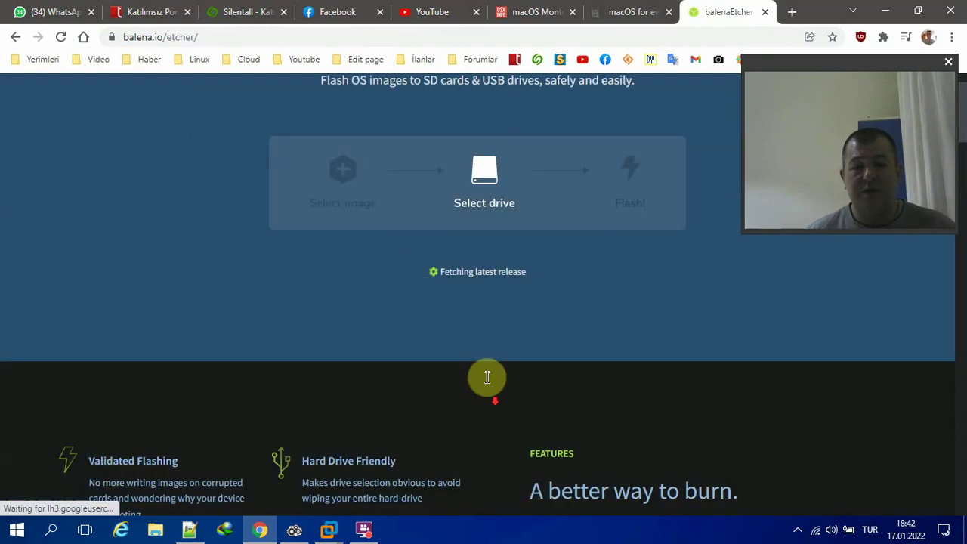
scroll(490, 356, up, 4)
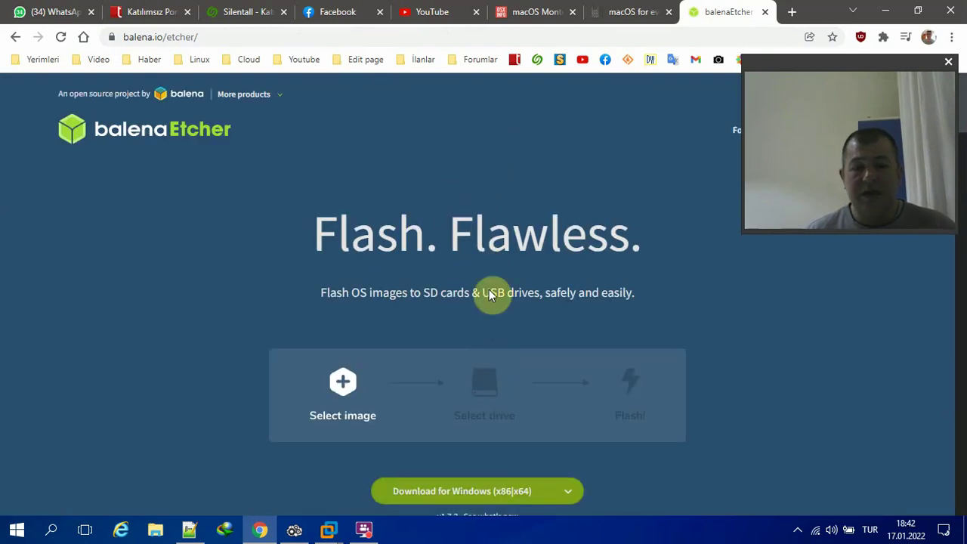
scroll(484, 340, down, 1)
scroll(485, 436, down, 2)
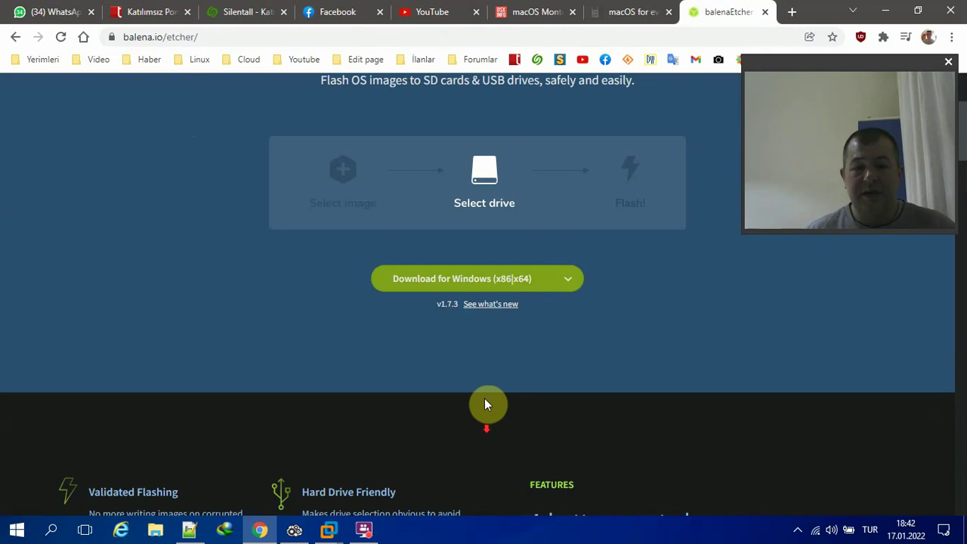
click(570, 286)
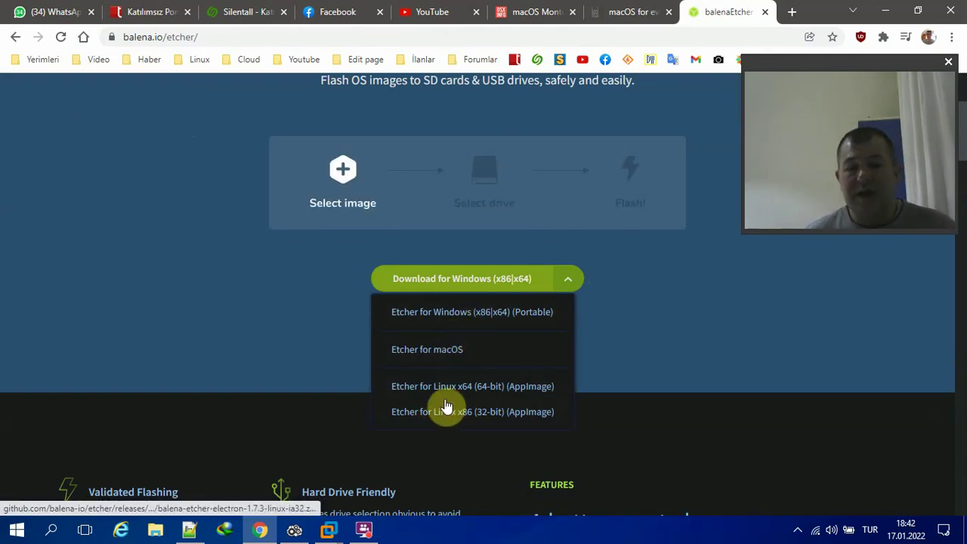
click(316, 267)
scroll(318, 268, up, 2)
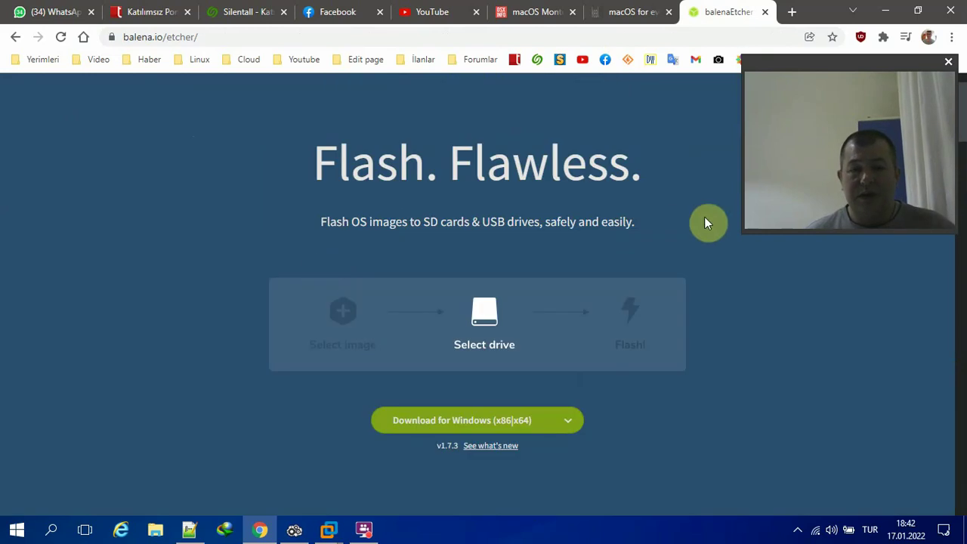
scroll(665, 242, down, 2)
scroll(654, 257, up, 2)
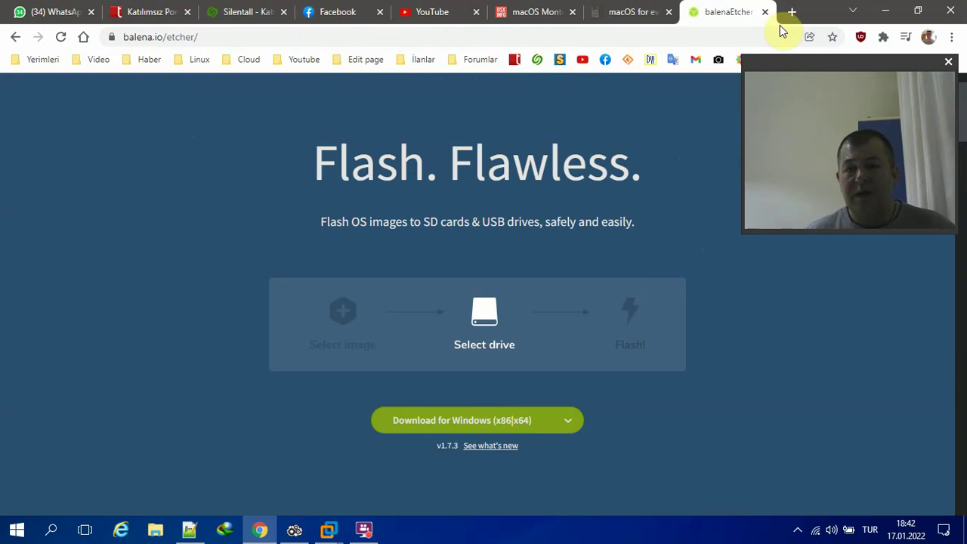
- Minimize the browser, open the MACOSX folder inside ISO Files, and select macOS High Sierra 10.13.6 (17G66).raw
click(886, 11)
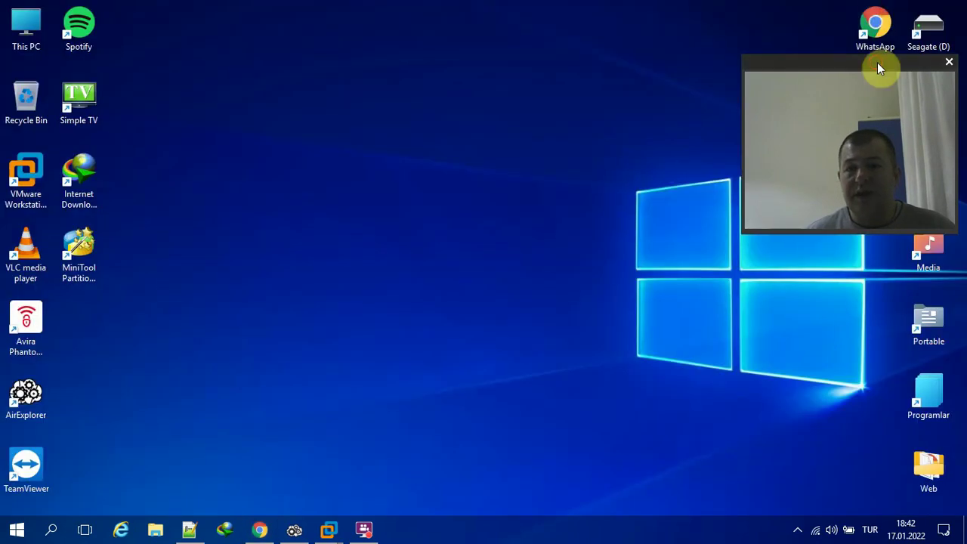
drag(877, 62, 798, 12)
double_click(924, 107)
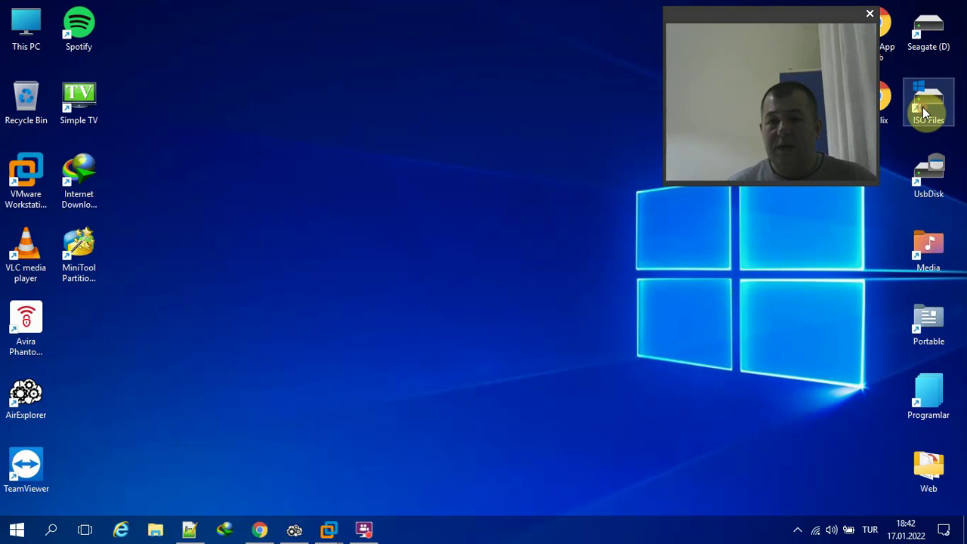
double_click(304, 235)
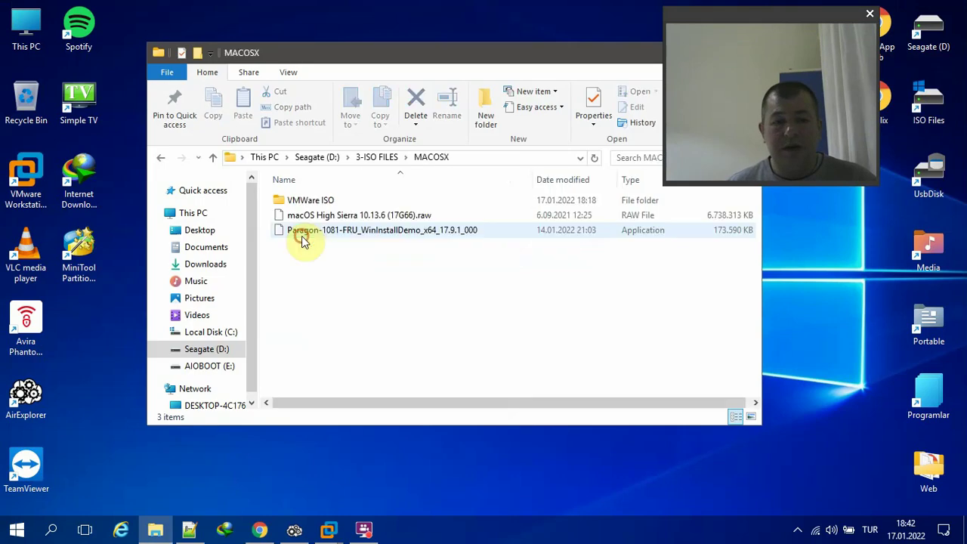
click(318, 217)
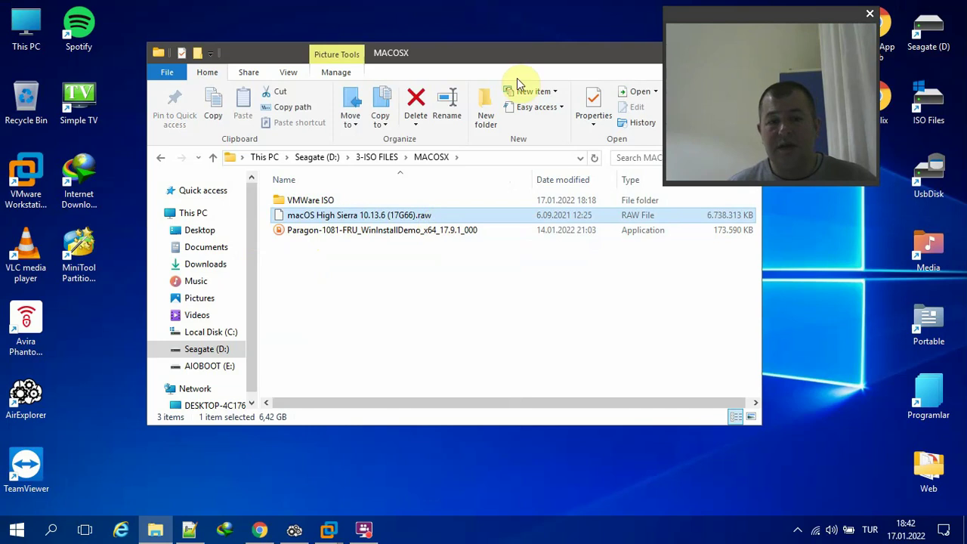
drag(515, 59, 469, 182)
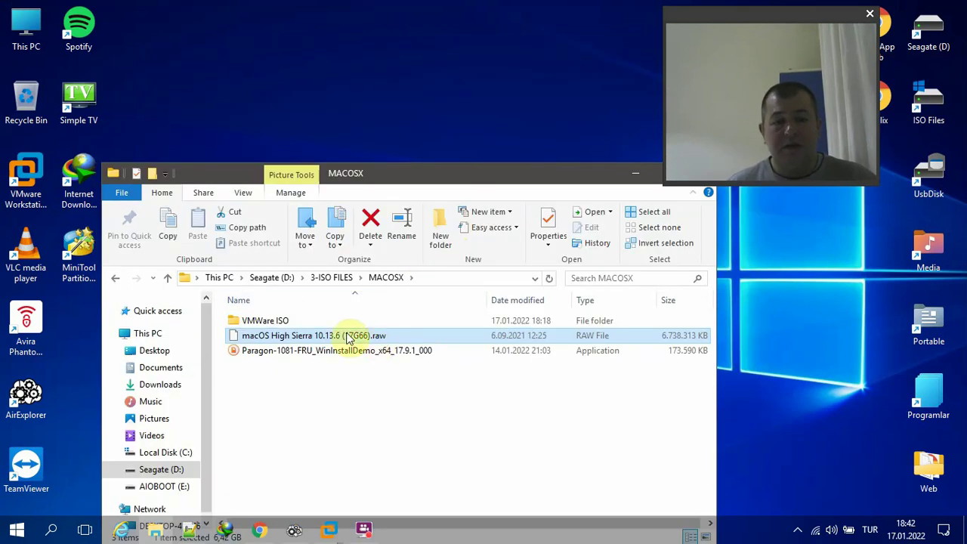
- Open the VMWare ISO folder and check the file type of macOS High Sierra_10.12.6_vmware in its properties
double_click(294, 320)
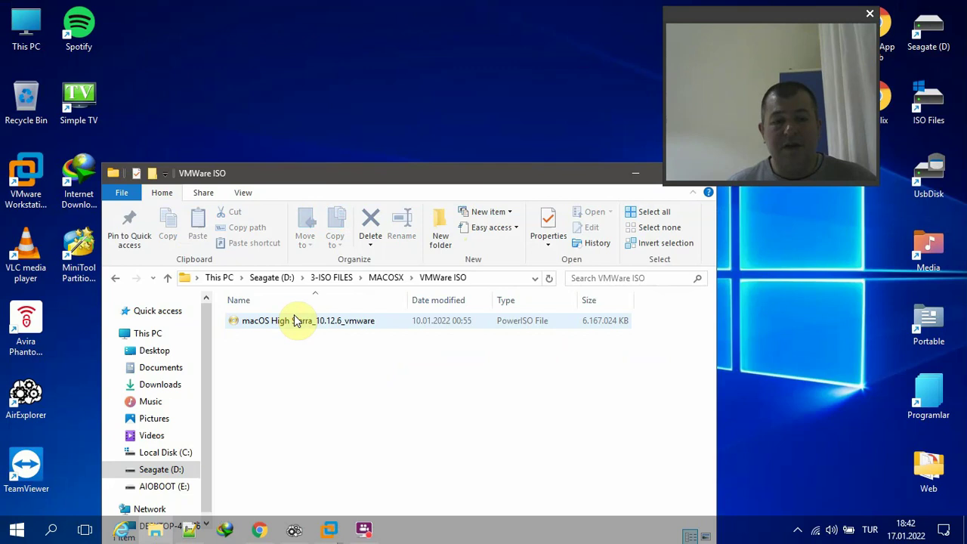
right_click(339, 320)
click(388, 311)
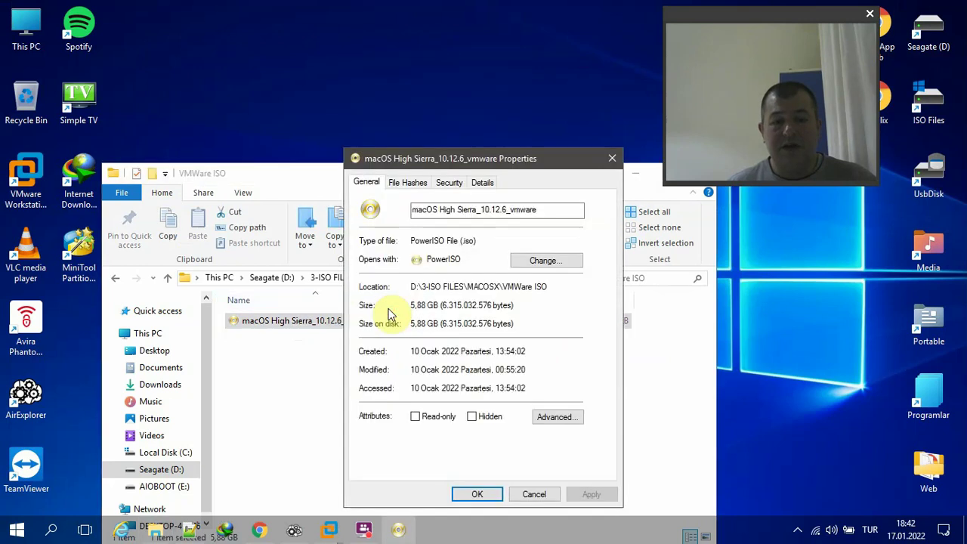
drag(474, 242, 412, 242)
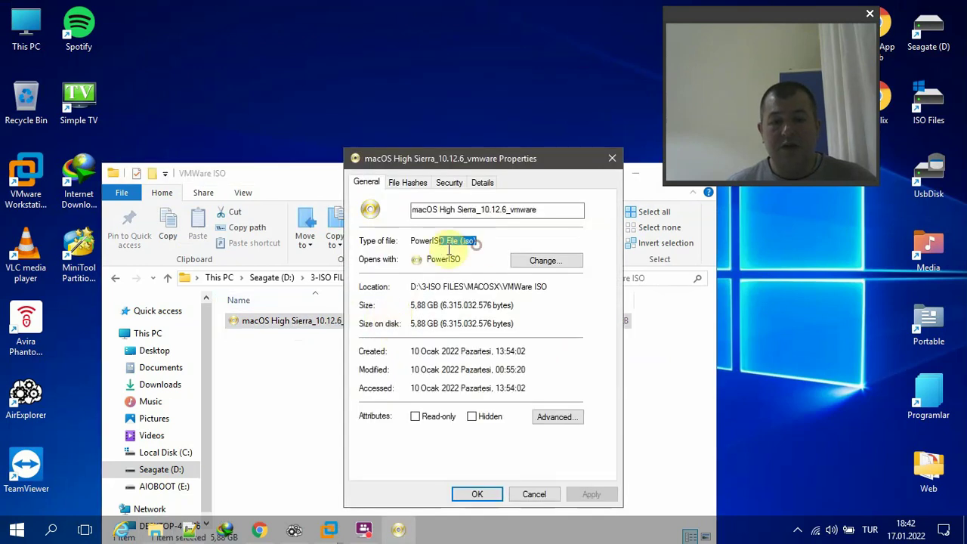
click(612, 158)
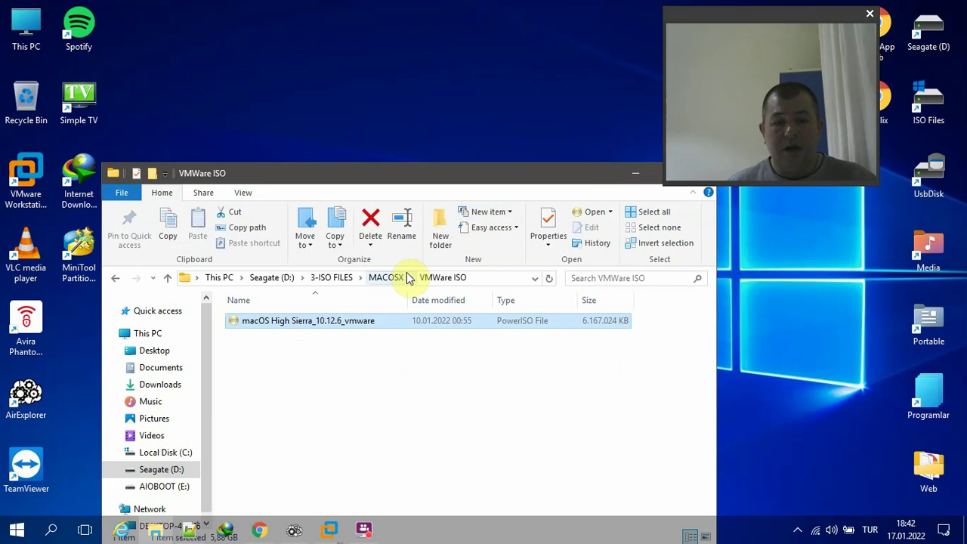
- Return to the MACOSX folder and select the macOS High Sierra 10.13.6 (17G66).raw image again
mouse_move(329, 529)
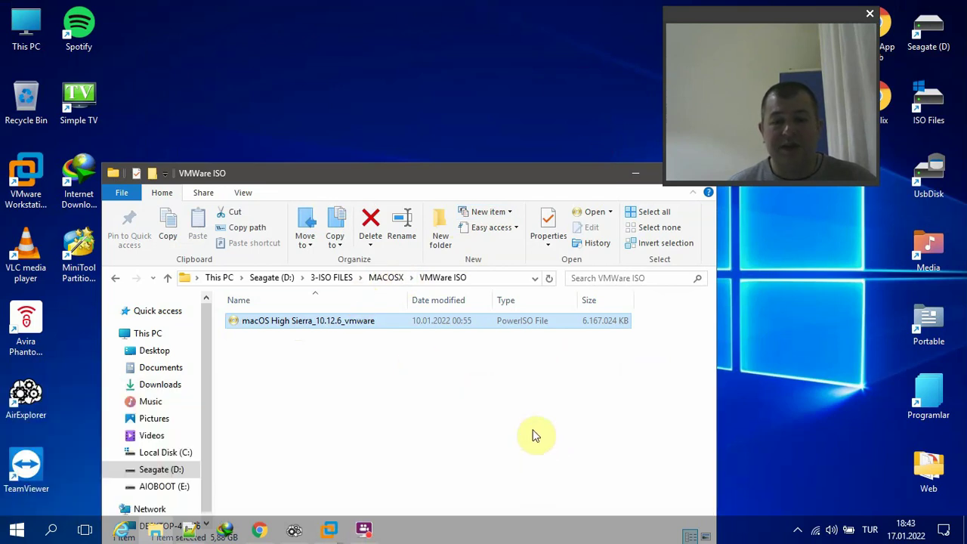
click(387, 278)
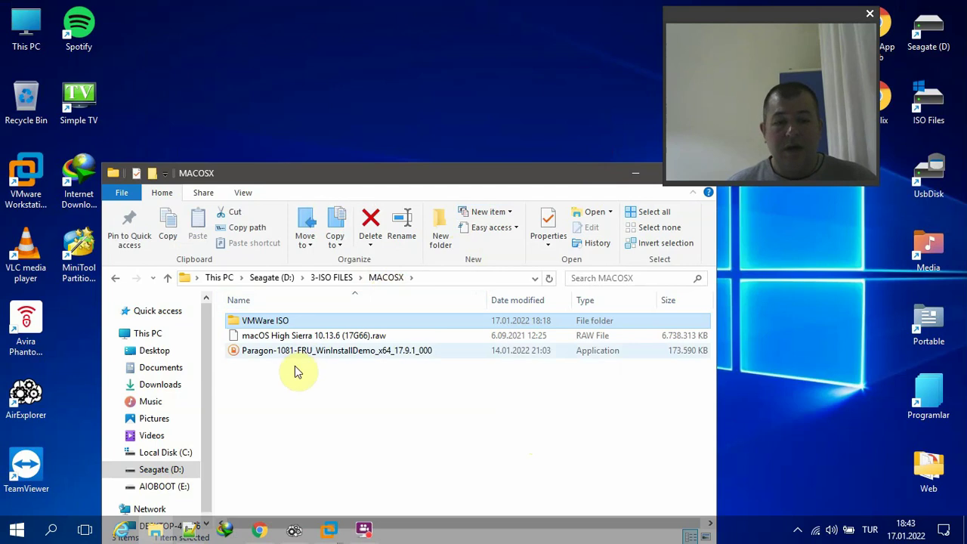
click(306, 340)
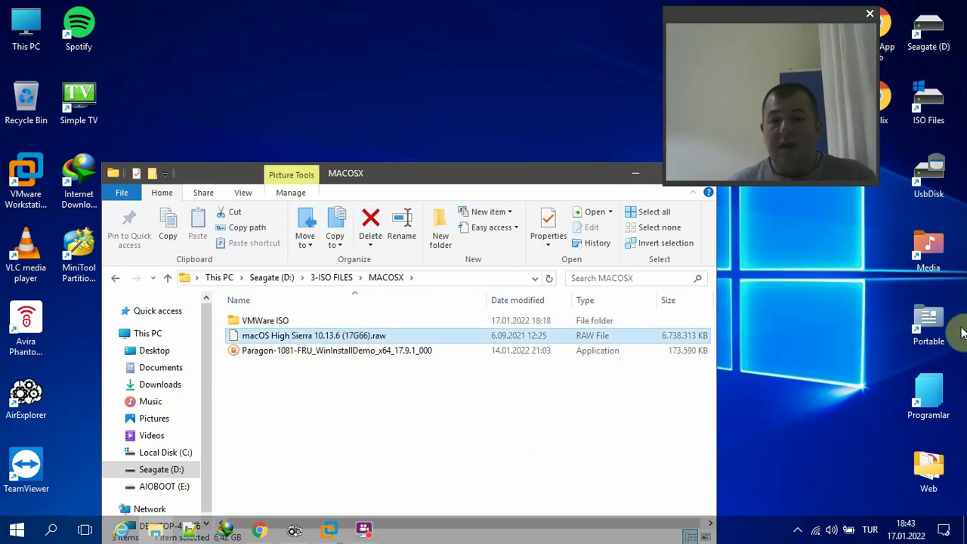
- Launch balenaEtcher-Portable-1.5.109 from the UsbDisk folder and close that folder's window
double_click(923, 180)
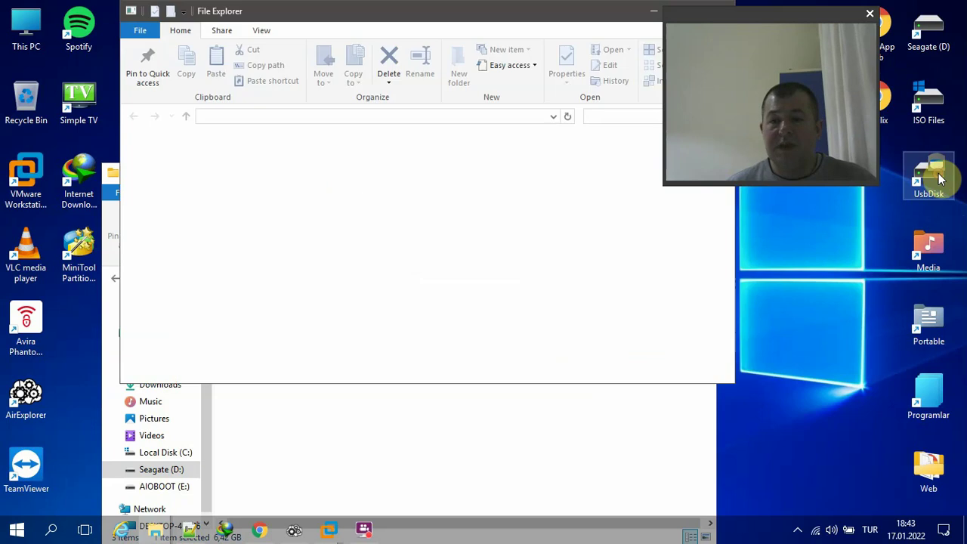
click(293, 295)
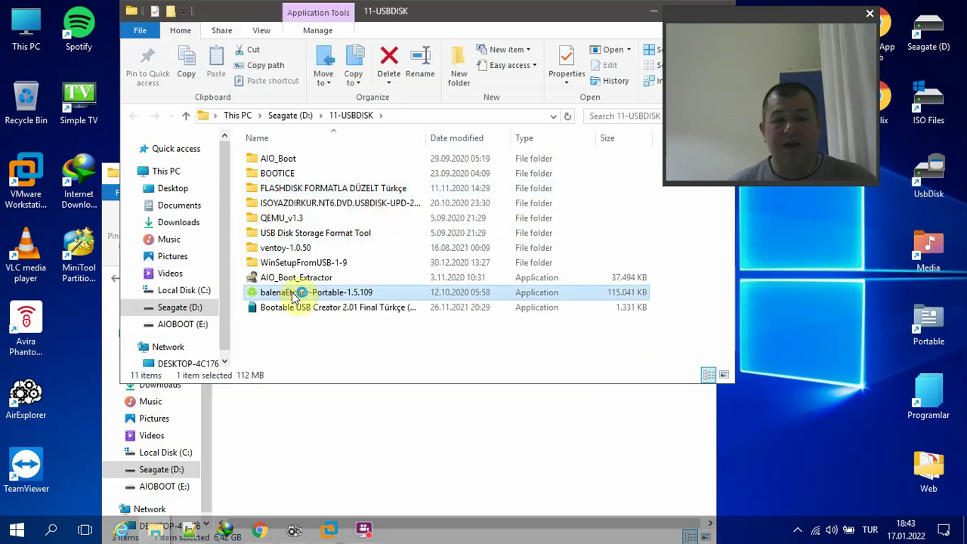
drag(578, 10, 569, 230)
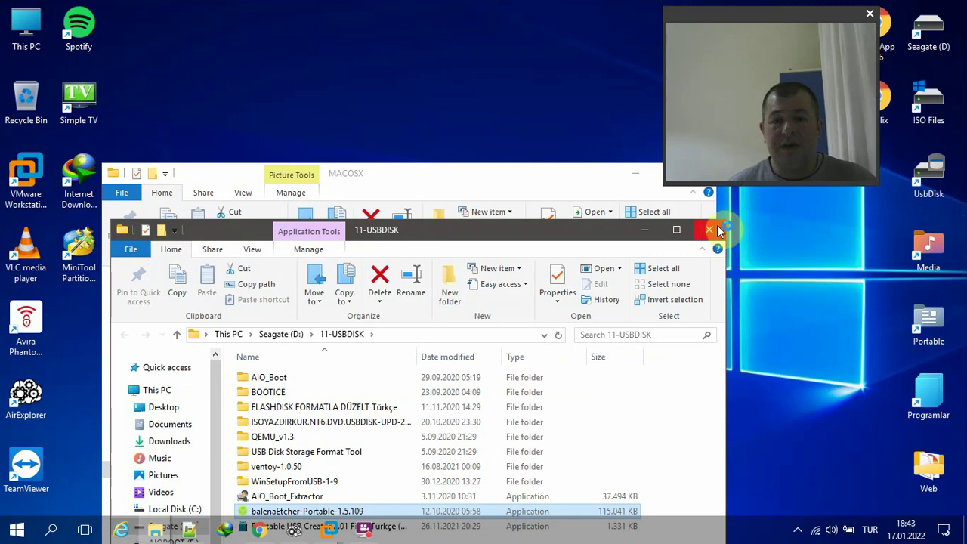
click(710, 230)
- Copy the MACOSX folder's path D:\3-ISO FILES\MACOSX and move its window lower on the desktop
click(463, 278)
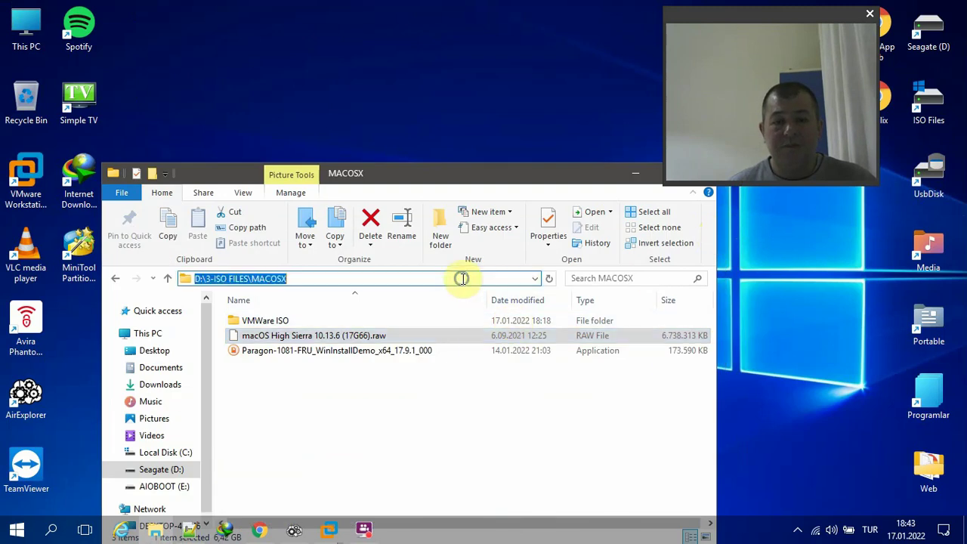
right_click(462, 278)
click(490, 325)
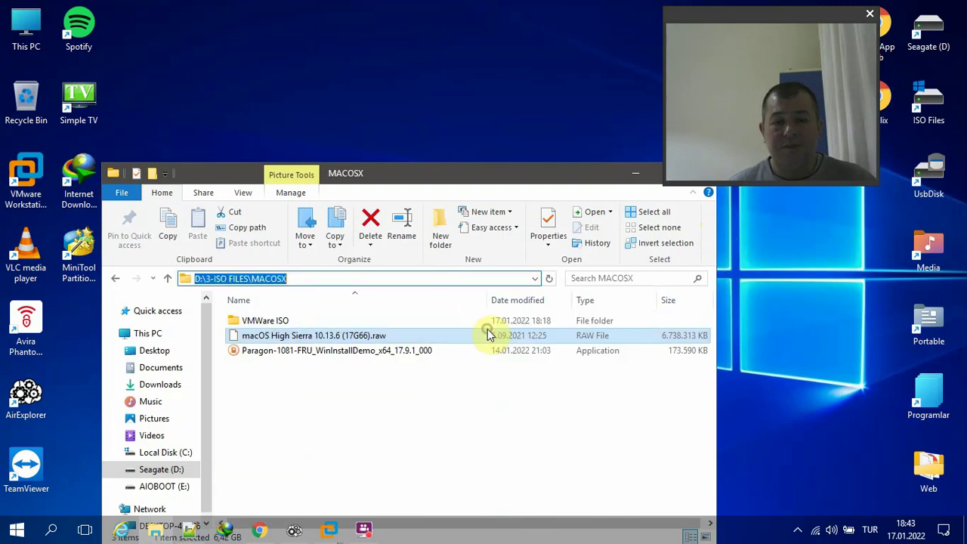
click(381, 408)
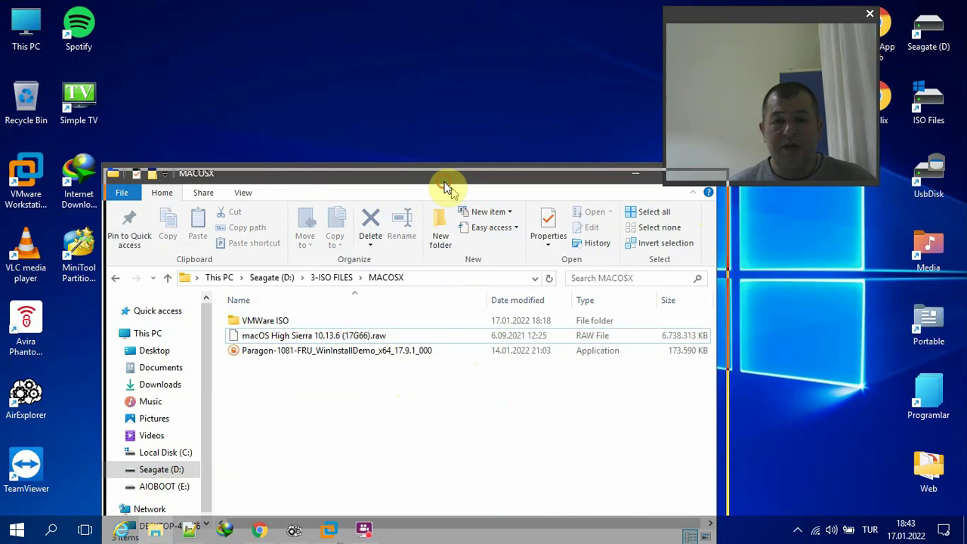
drag(446, 188, 484, 360)
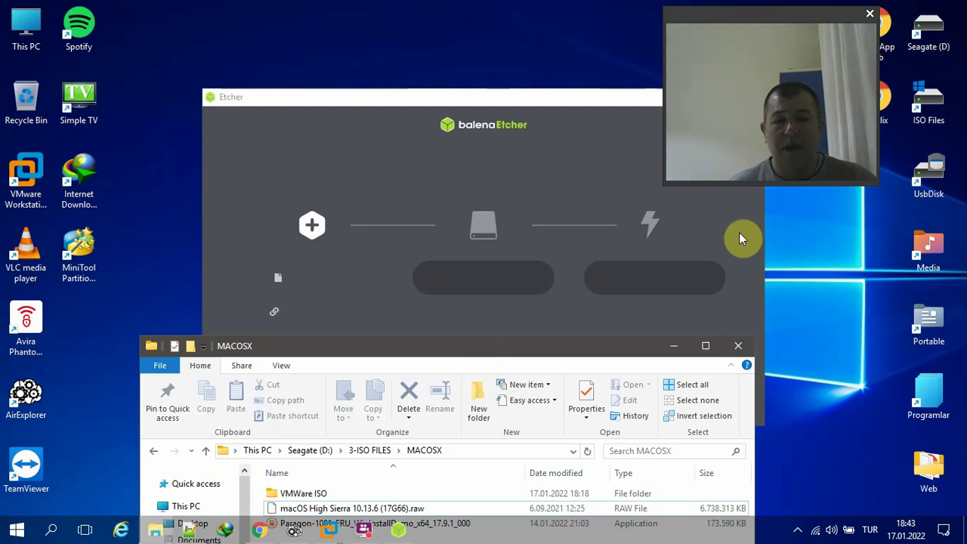
- In Etcher, load macOS High Sierra 10.13.6 (17G66).raw from the copied MACOSX path as the image to flash
drag(504, 100, 435, 23)
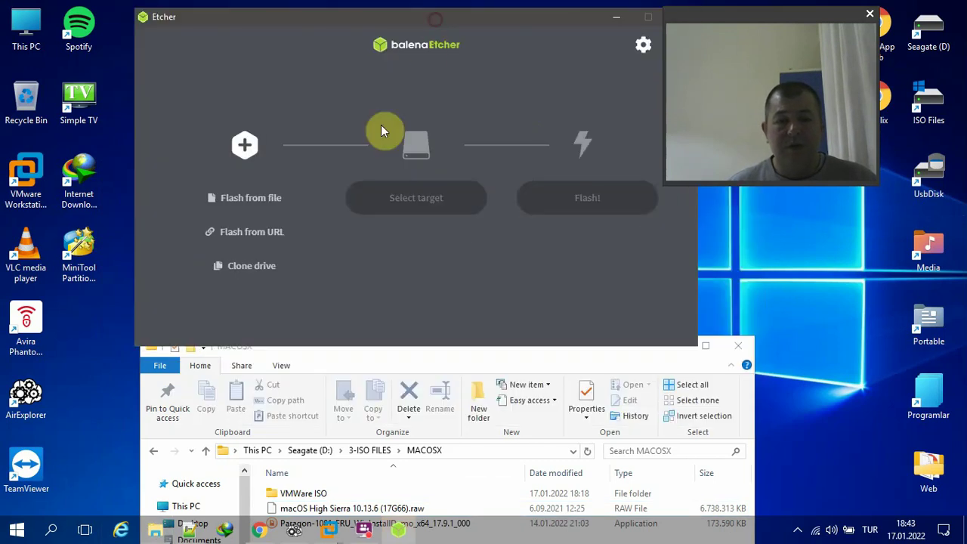
click(226, 203)
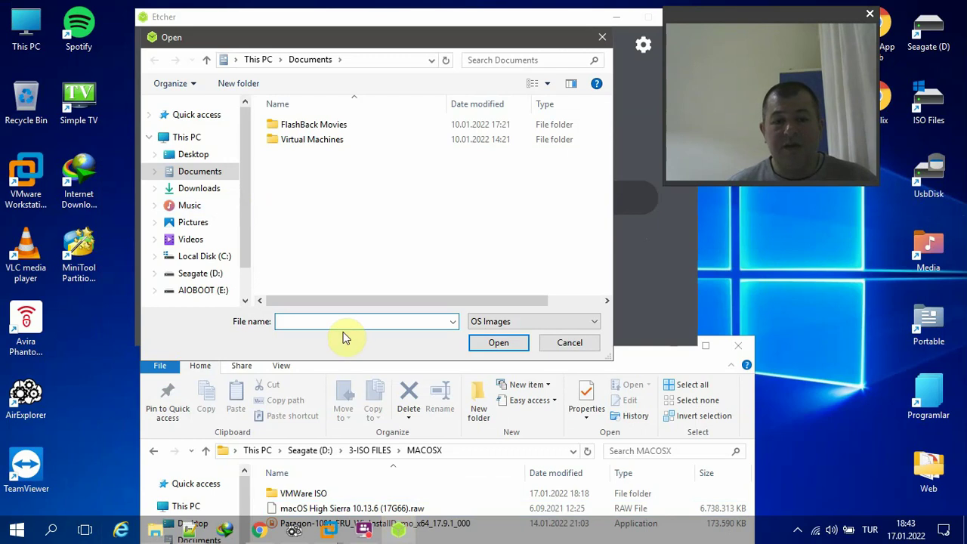
key(ctrl+v)
key(Return)
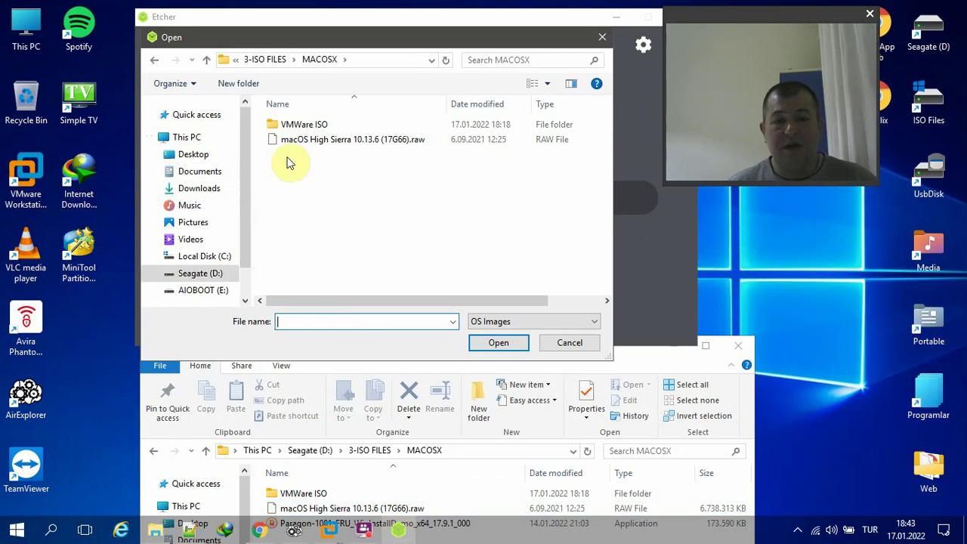
double_click(311, 138)
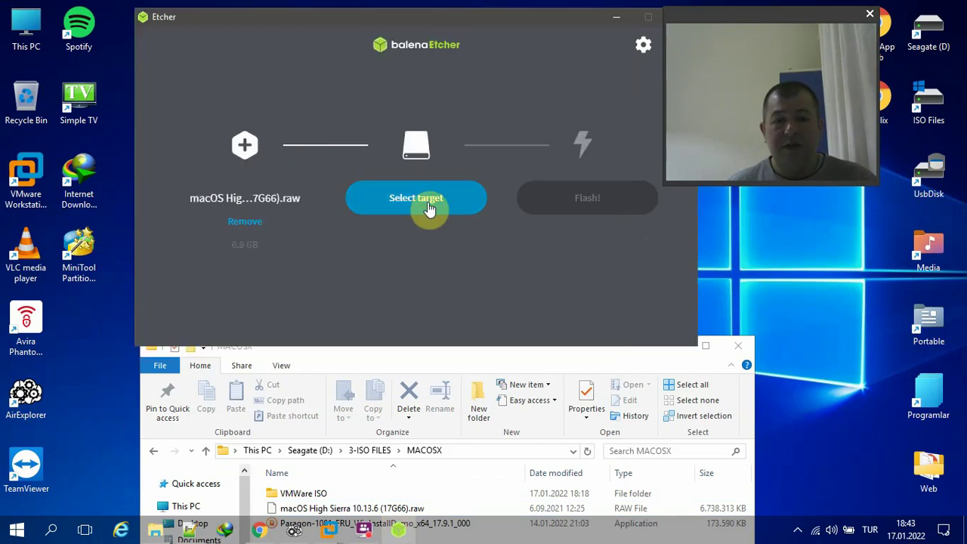
- Check the drives Etcher offers as flash targets and leave the list without choosing one
click(426, 199)
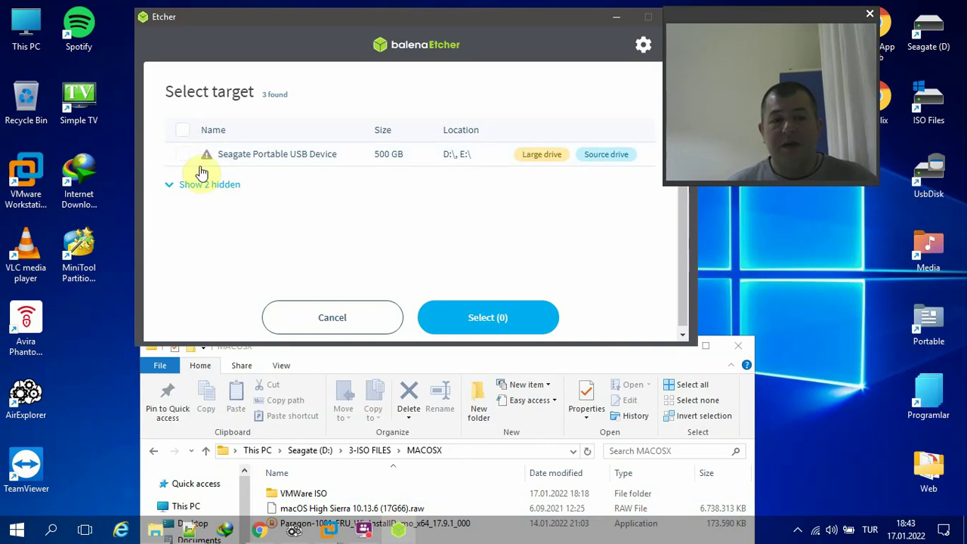
click(505, 321)
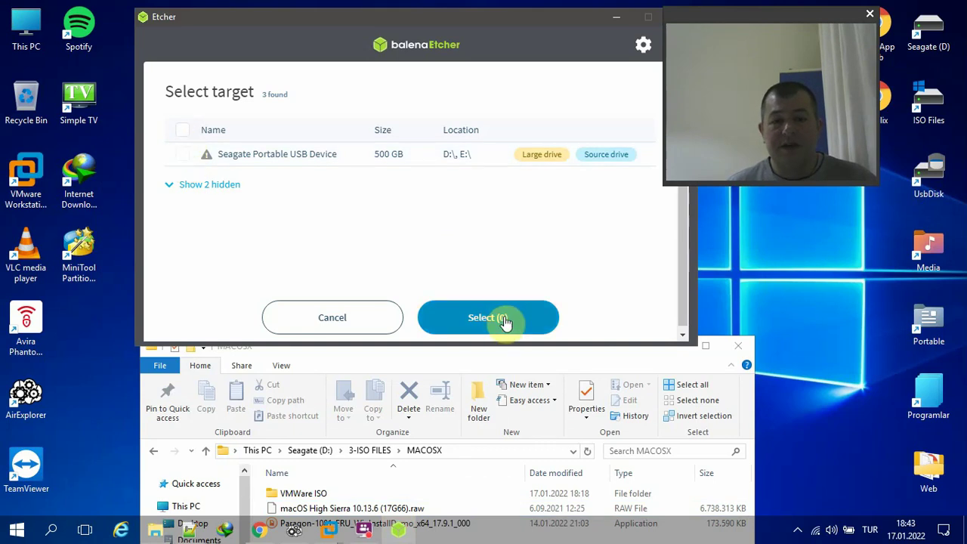
click(362, 317)
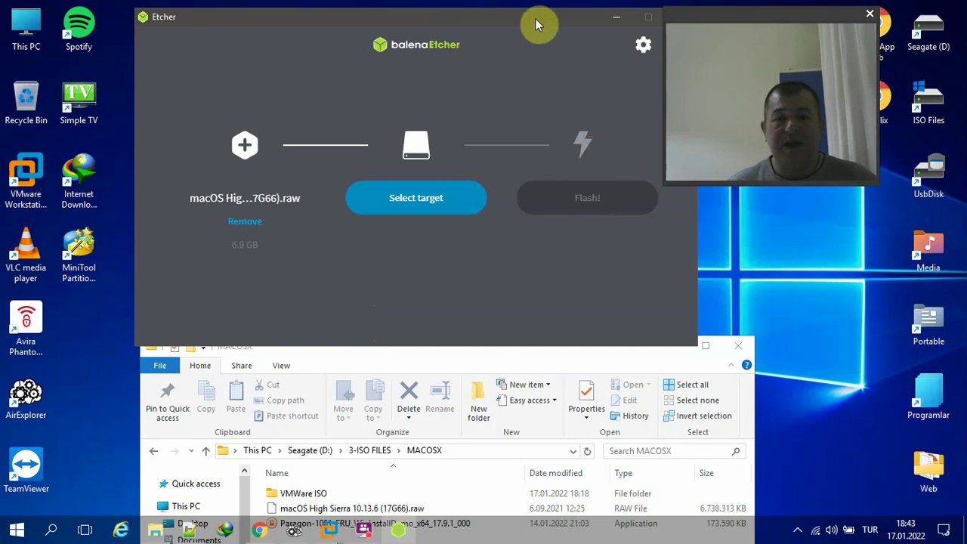
- Close Etcher and the MACOSX folder window
drag(525, 20, 497, 19)
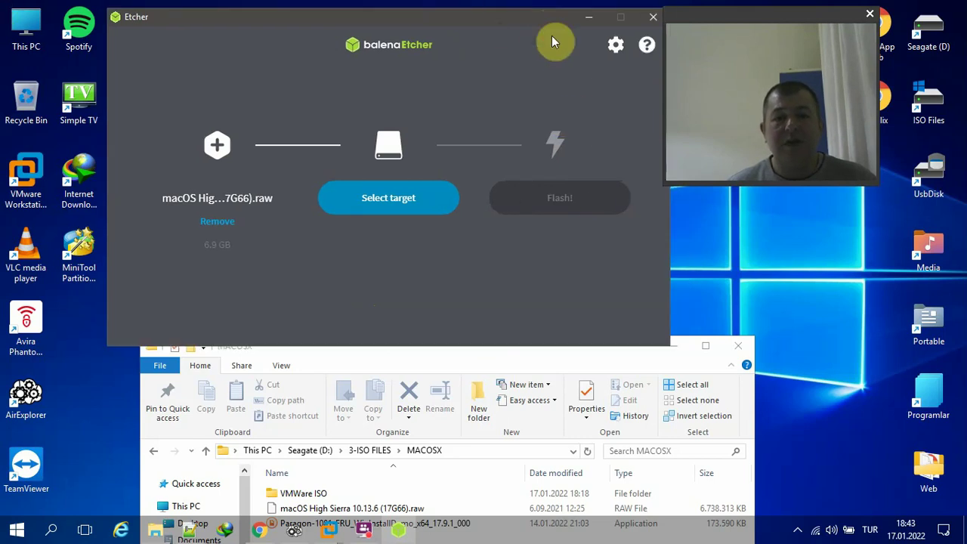
click(656, 20)
click(688, 346)
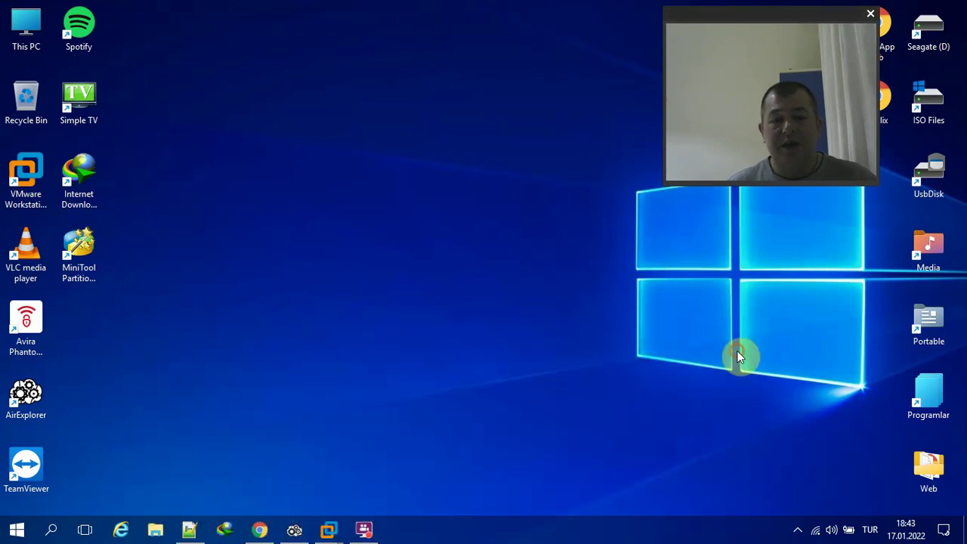
- Switch to Chrome and review the image features and Intel BIOS settings on the osxinfo.net macOS Monterey page
click(259, 530)
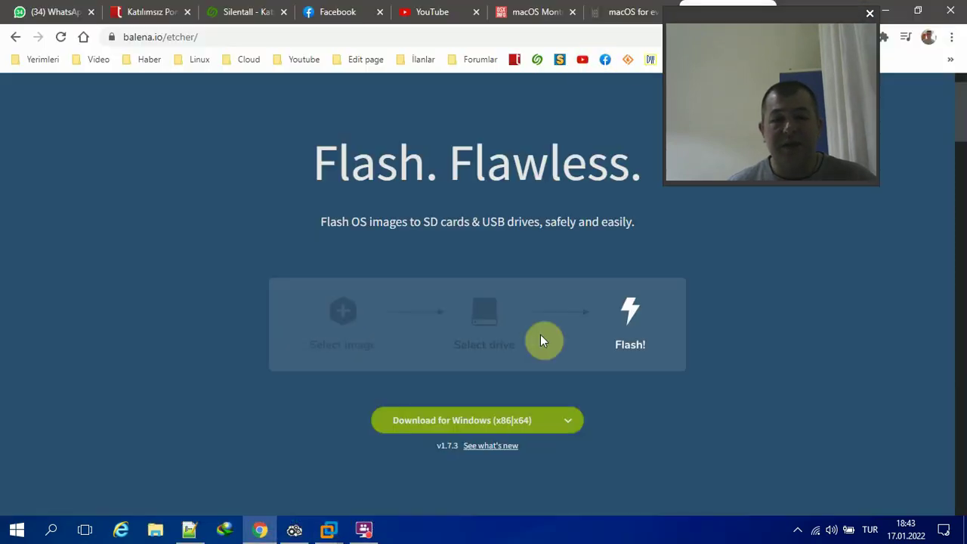
click(624, 11)
click(525, 11)
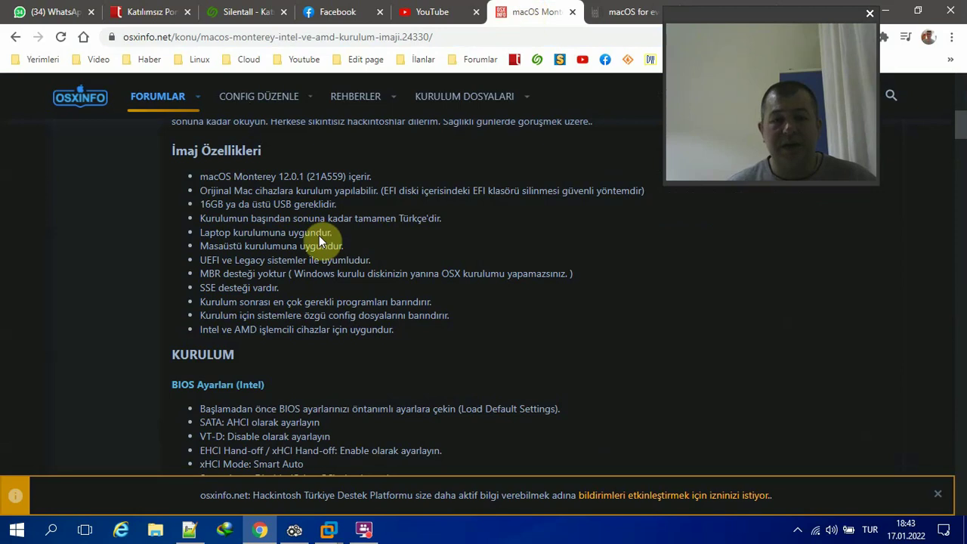
scroll(185, 272, up, 3)
scroll(186, 280, down, 6)
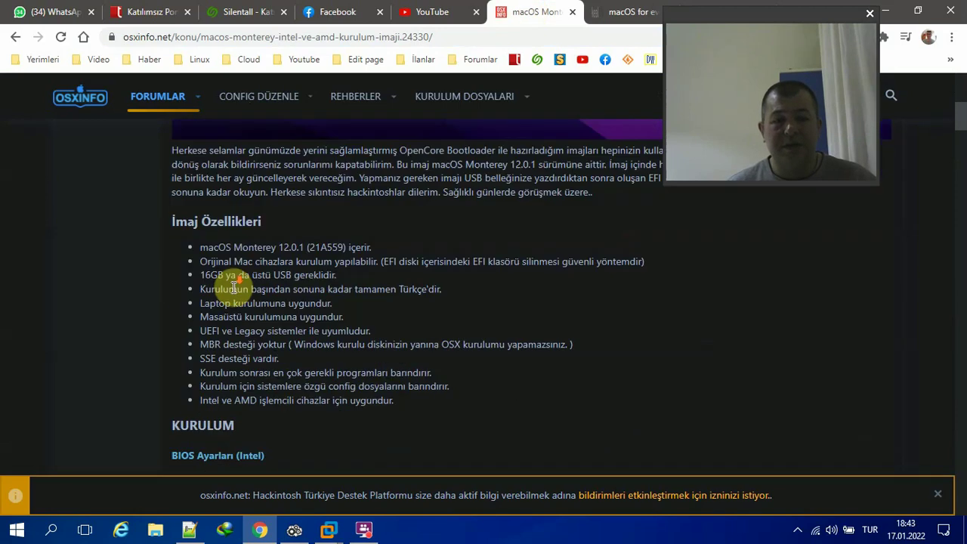
drag(195, 201, 534, 296)
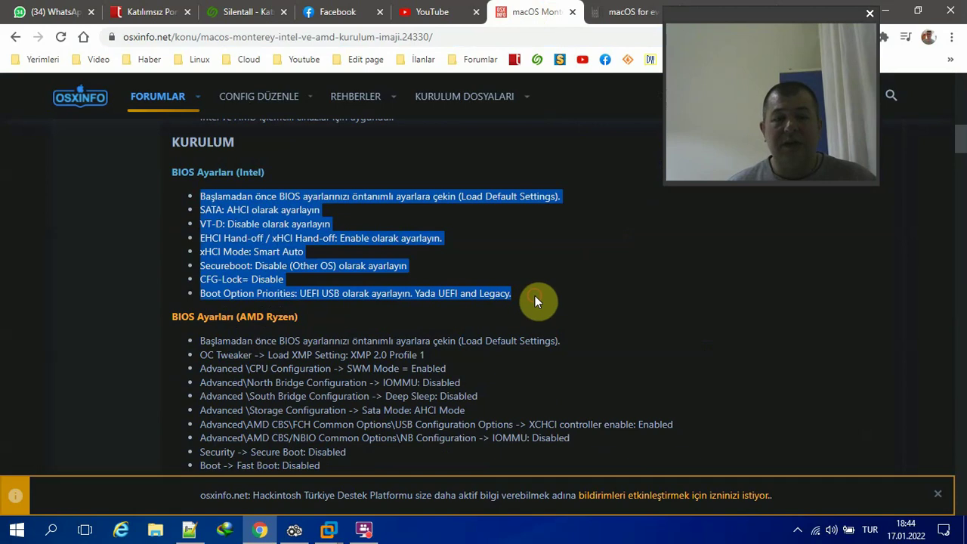
click(535, 296)
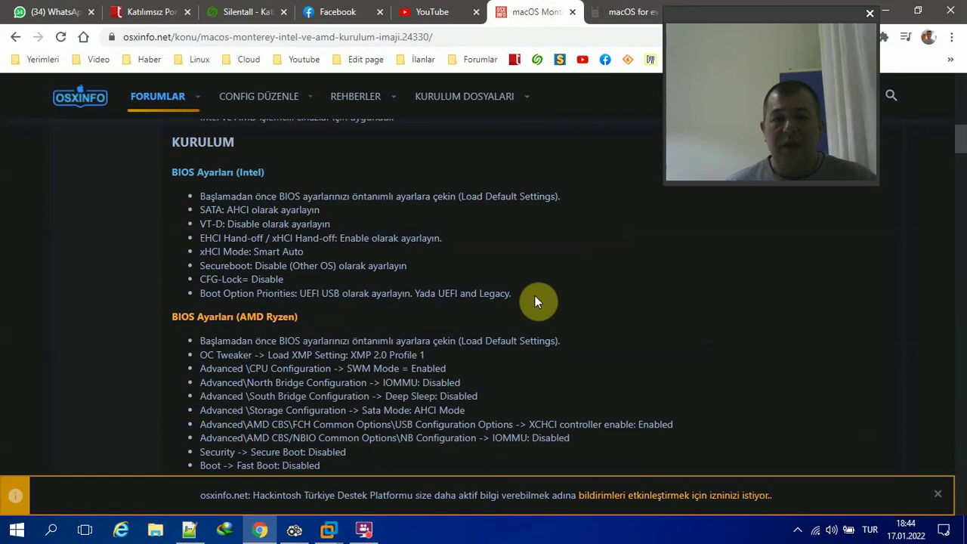
scroll(535, 294, up, 5)
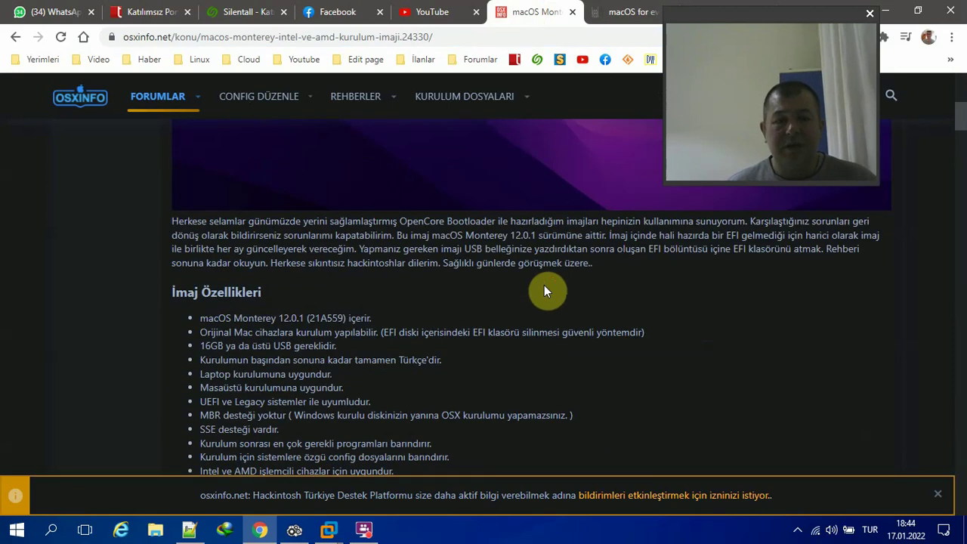
scroll(544, 284, up, 6)
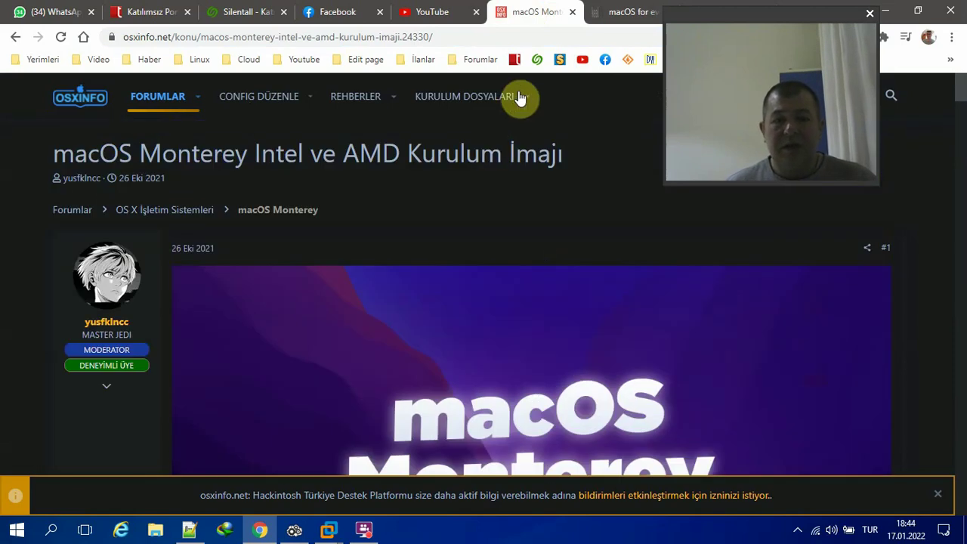
- Open osxinfo.net's macOS Big Sur Intel and AMD installation image page and examine its image features list
click(529, 104)
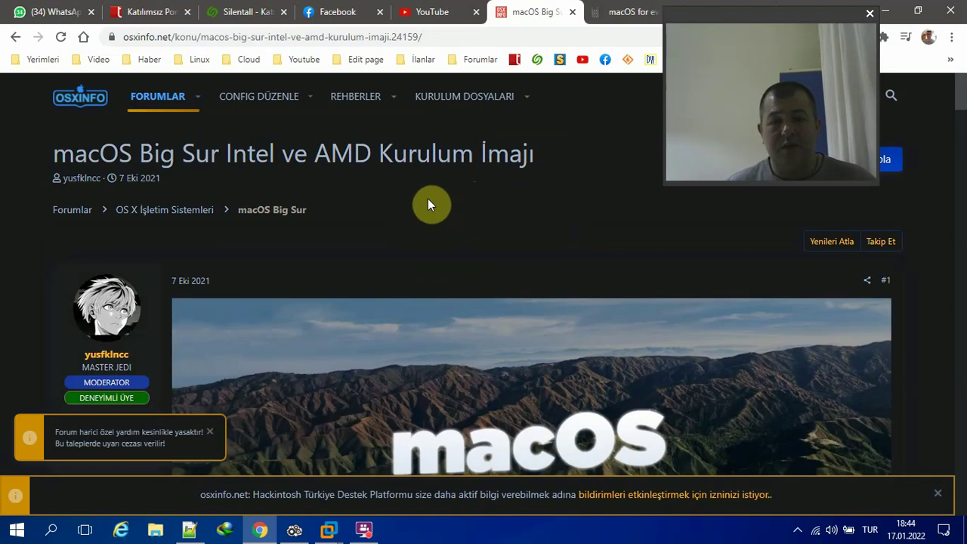
scroll(419, 193, down, 1)
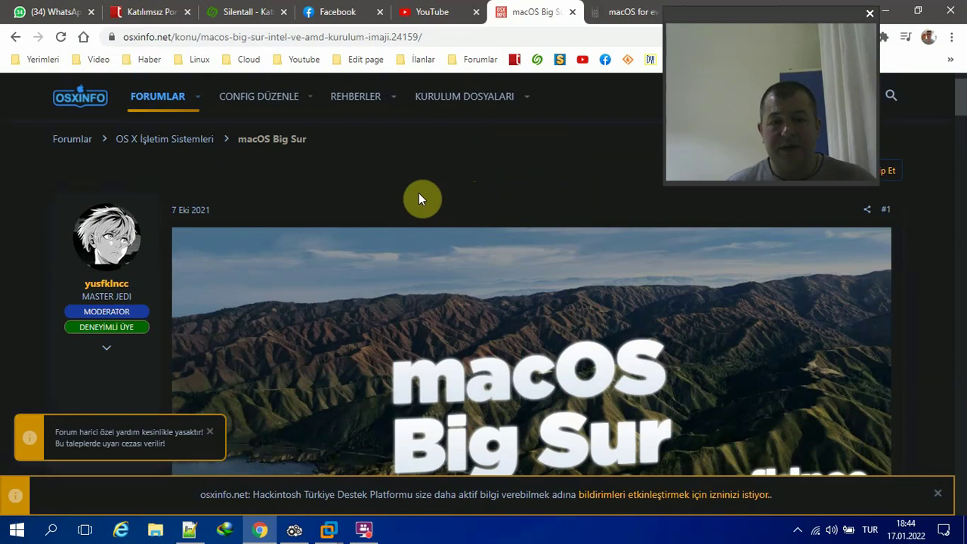
scroll(419, 193, down, 8)
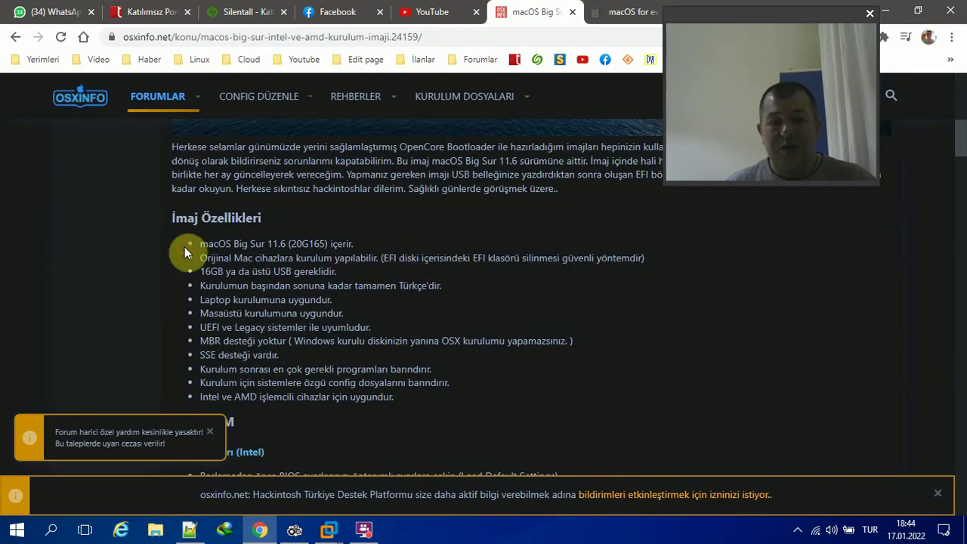
mouse_move(185, 247)
mouse_down()
mouse_move(349, 284)
mouse_move(400, 399)
mouse_move(299, 399)
mouse_move(192, 343)
mouse_move(176, 242)
mouse_up()
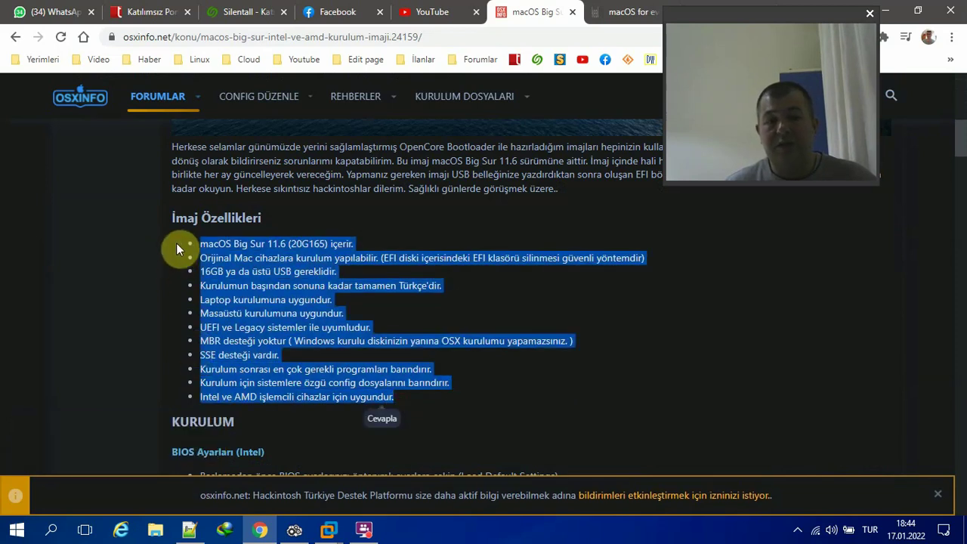
click(176, 242)
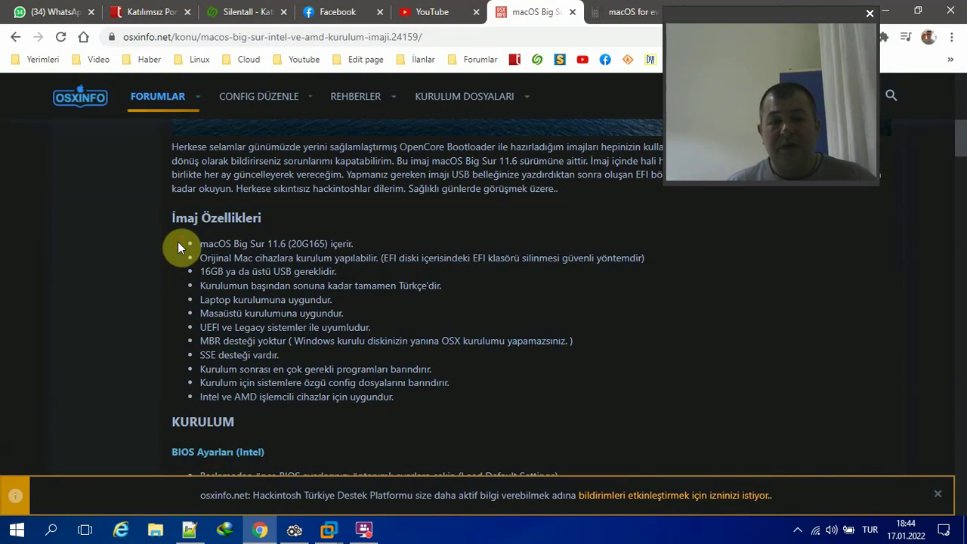
drag(178, 242, 433, 394)
click(382, 382)
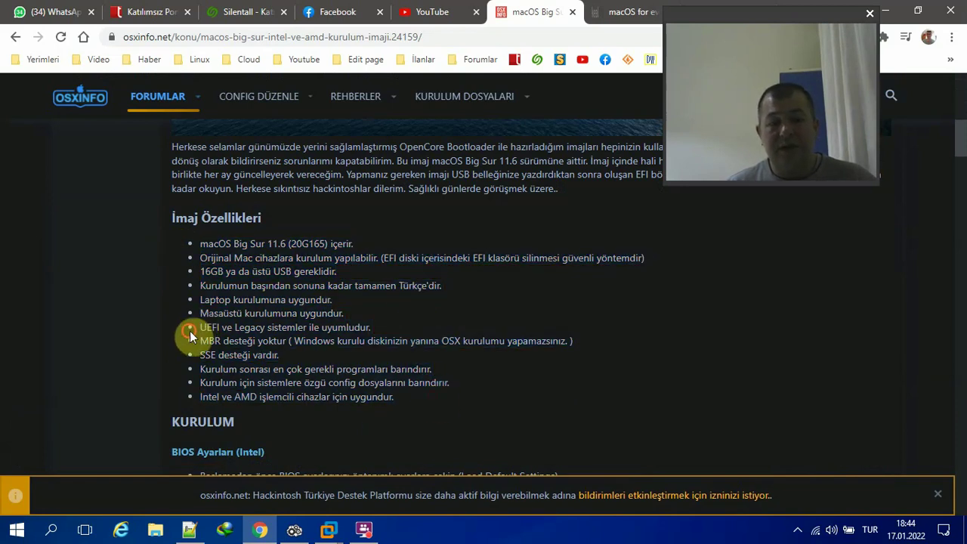
drag(190, 330, 248, 334)
drag(303, 327, 191, 254)
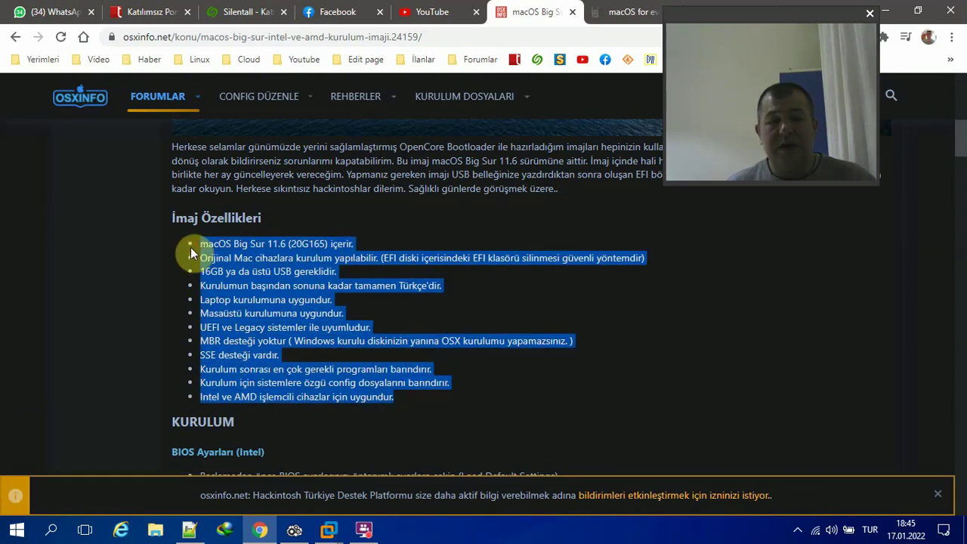
- Examine the Intel and AMD Ryzen BIOS settings in the Big Sur page's installation section
scroll(186, 257, down, 3)
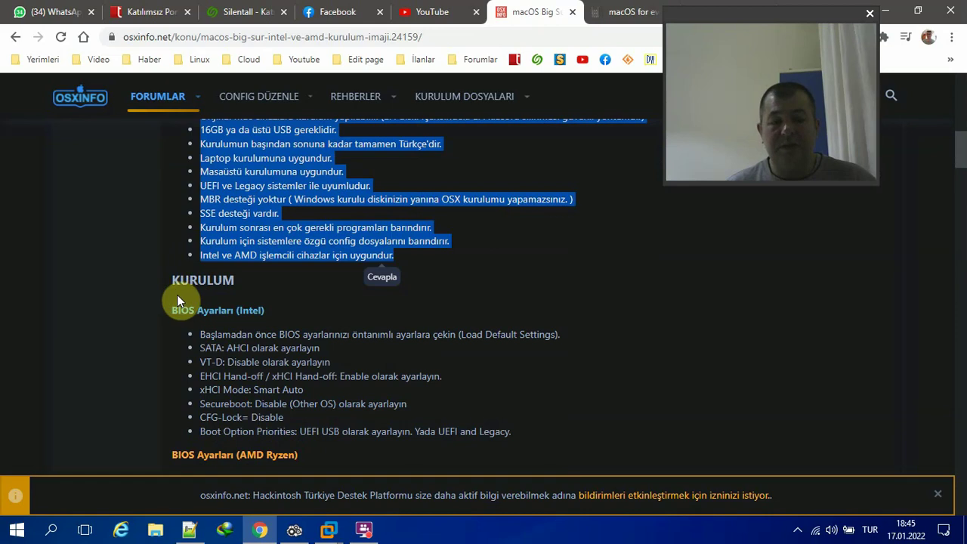
click(174, 280)
scroll(276, 304, down, 3)
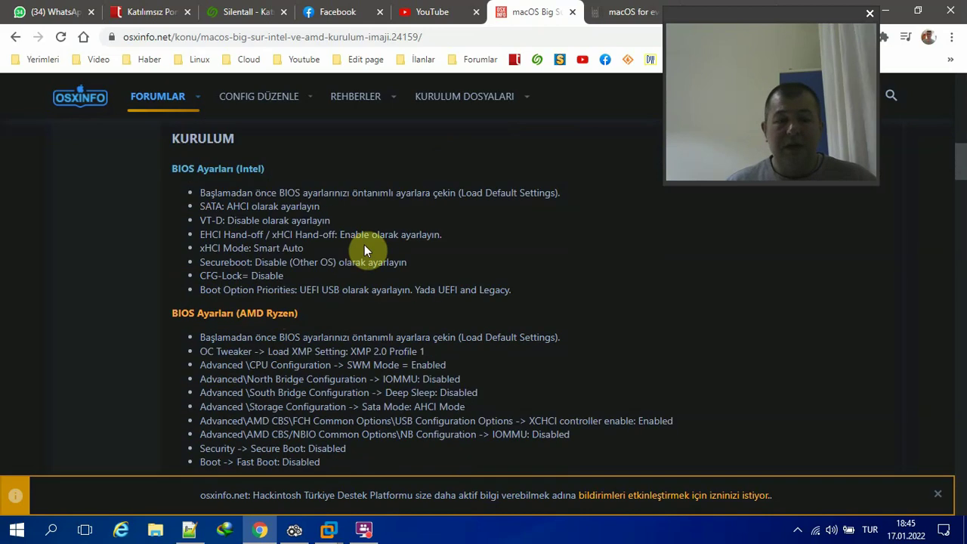
drag(409, 194, 440, 257)
click(291, 268)
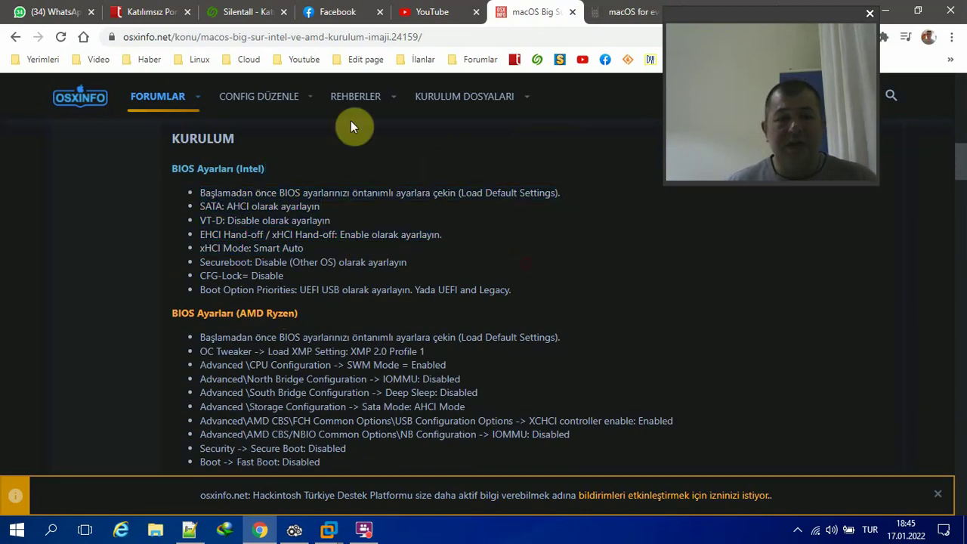
- Go to the osxinfo.net home page, and bring up the macosforeveryone.com site
click(79, 100)
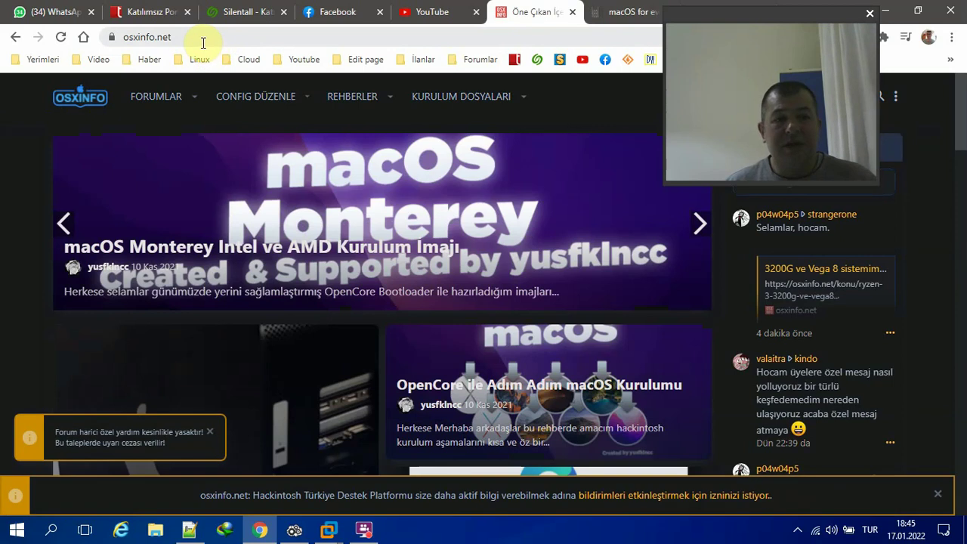
click(627, 12)
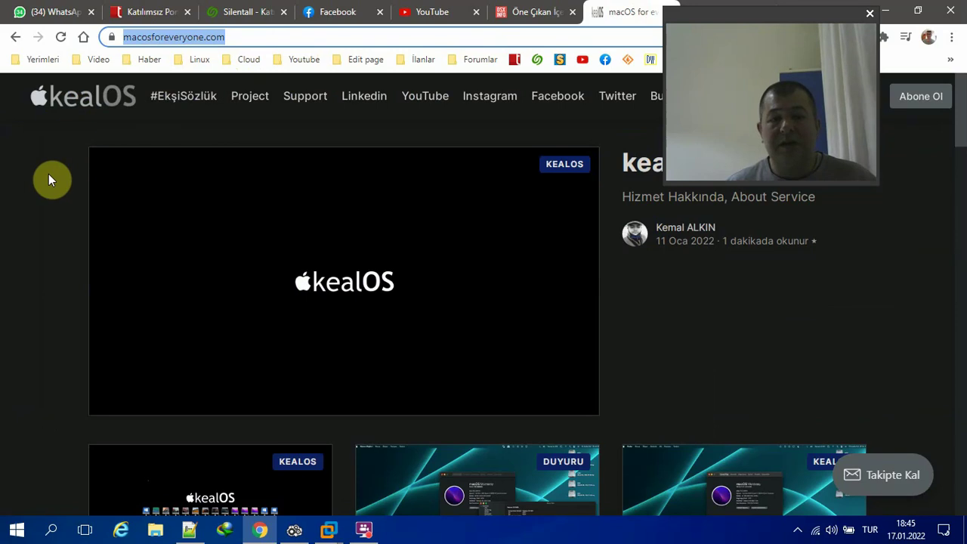
- Look through the kealOS project, VMware macOS ISO and guide posts on the macosforeveryone.com home page
scroll(432, 313, down, 5)
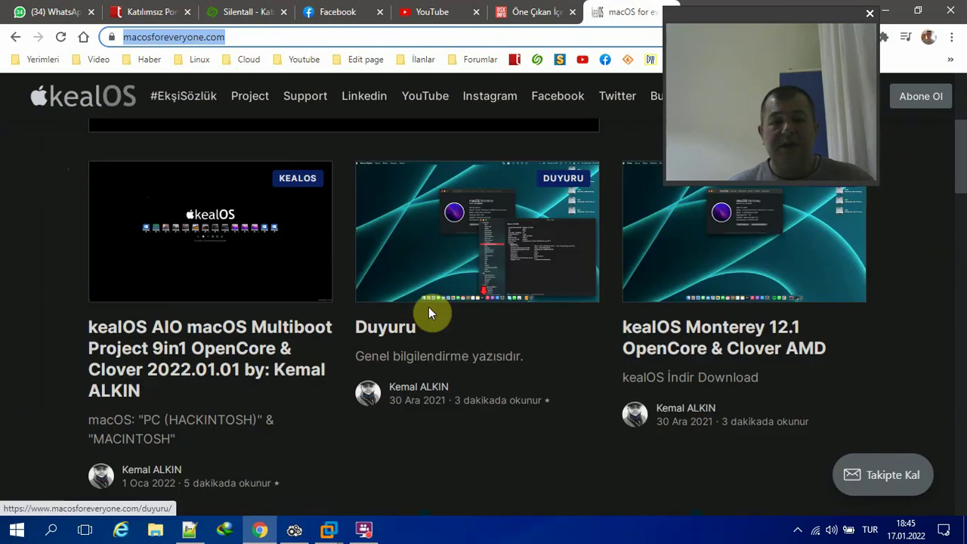
scroll(278, 286, up, 2)
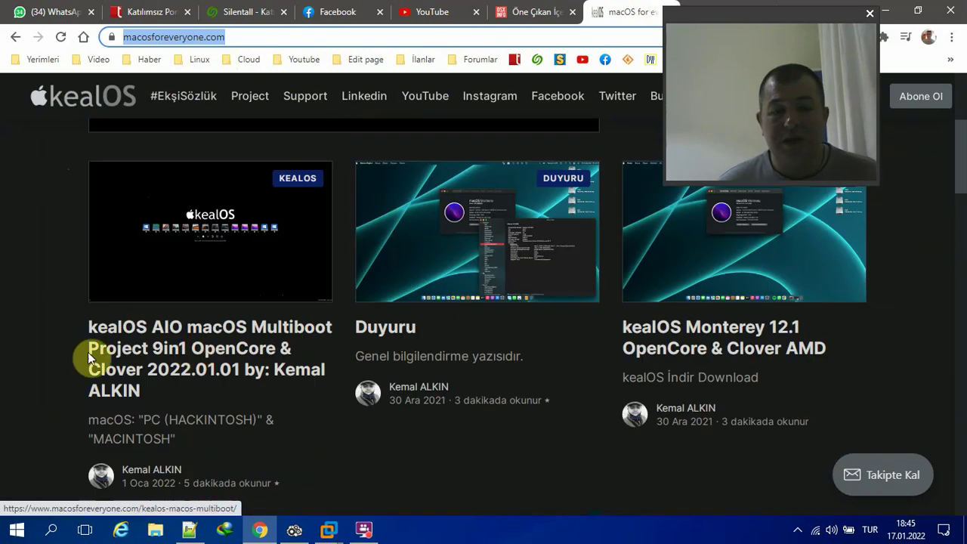
scroll(51, 345, down, 10)
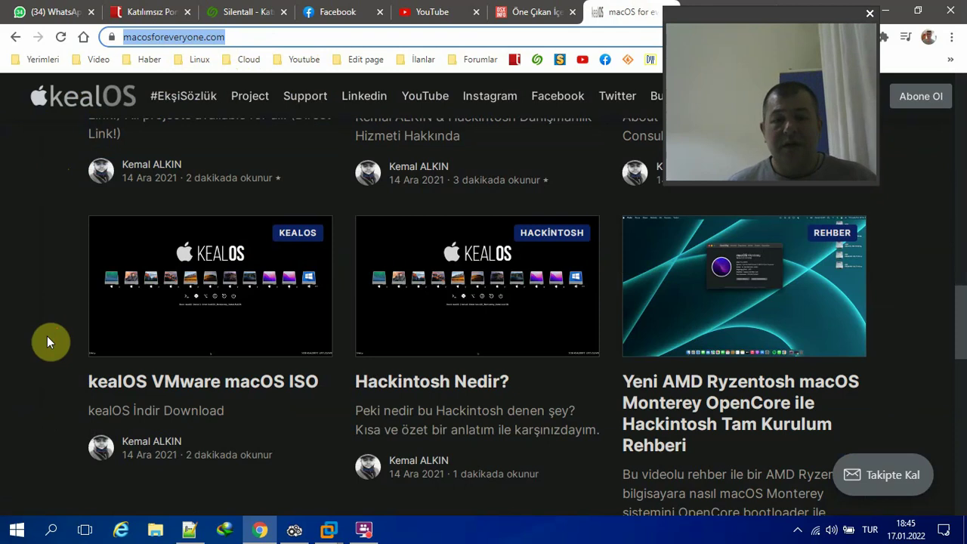
scroll(48, 342, down, 5)
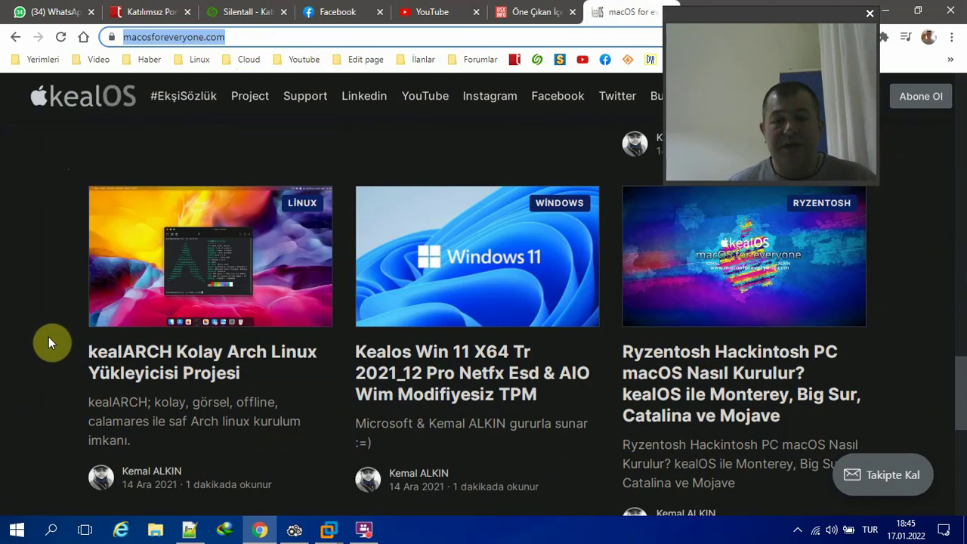
scroll(49, 341, down, 5)
scroll(44, 348, up, 8)
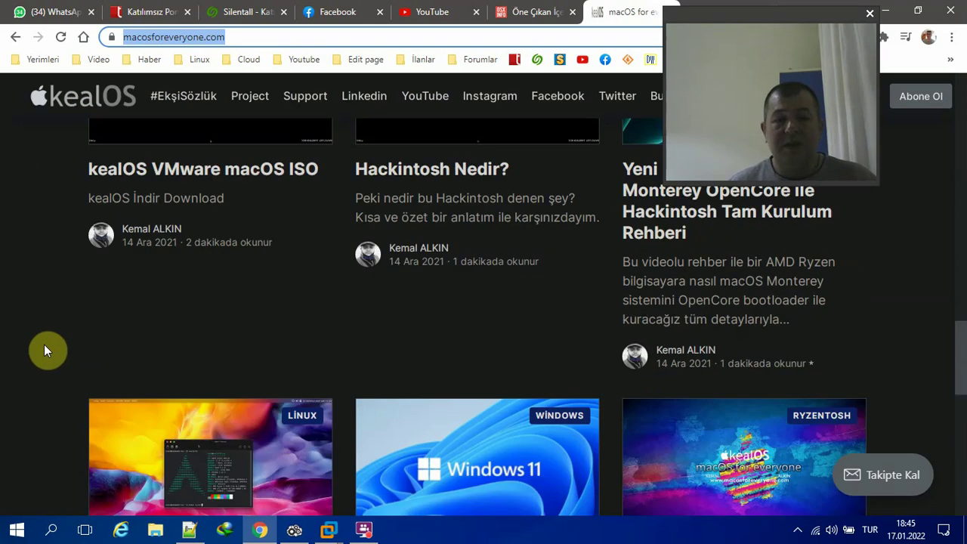
scroll(44, 345, up, 10)
scroll(44, 344, down, 6)
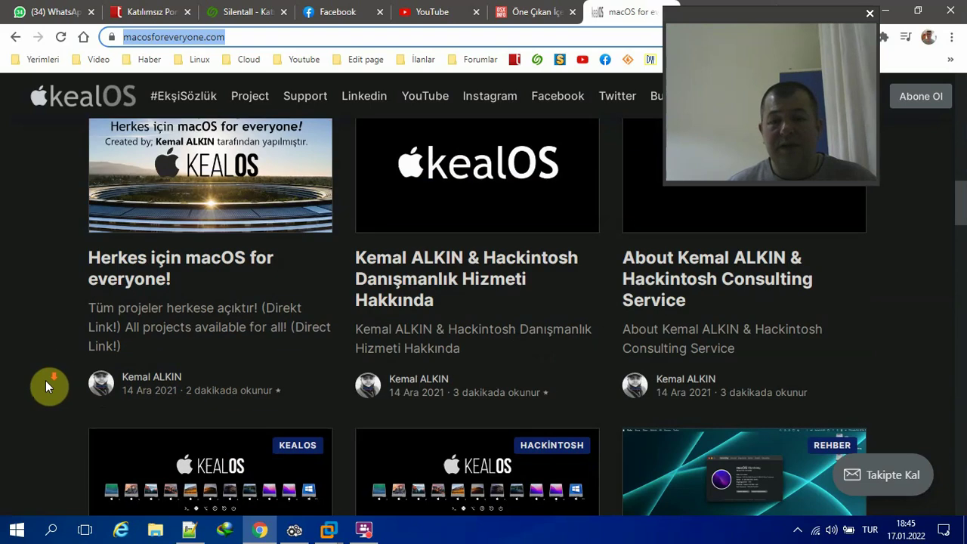
scroll(45, 380, down, 3)
scroll(45, 381, down, 2)
scroll(42, 381, up, 1)
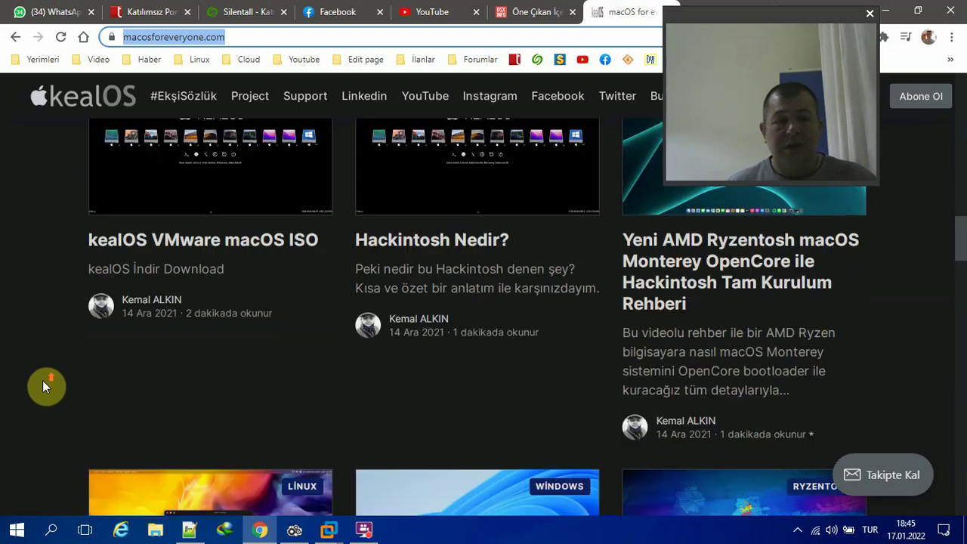
scroll(151, 254, up, 1)
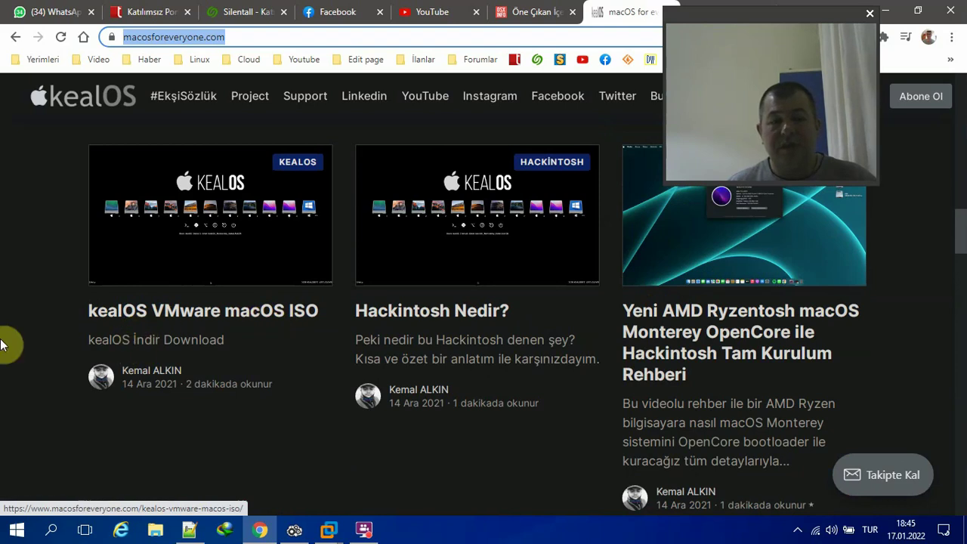
scroll(54, 308, up, 3)
scroll(54, 309, up, 15)
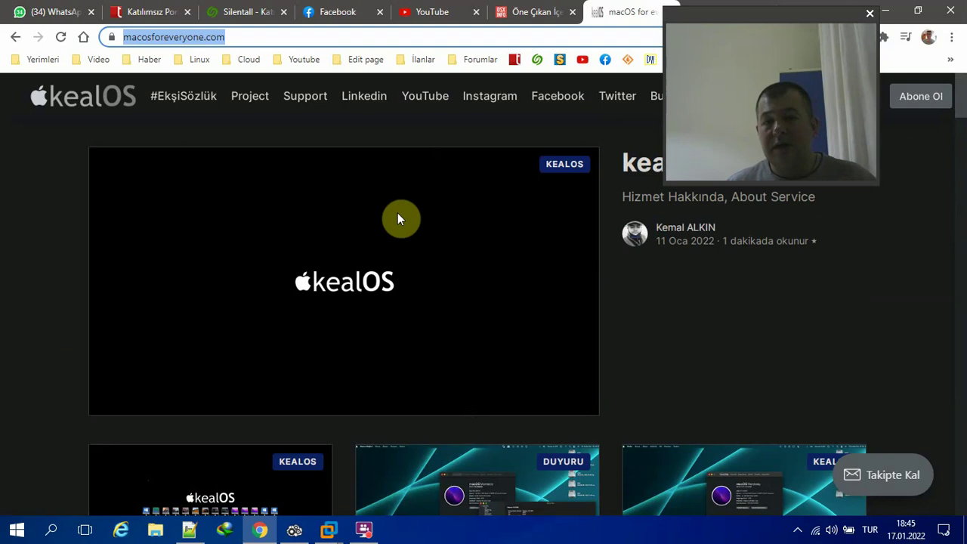
drag(788, 22, 870, 44)
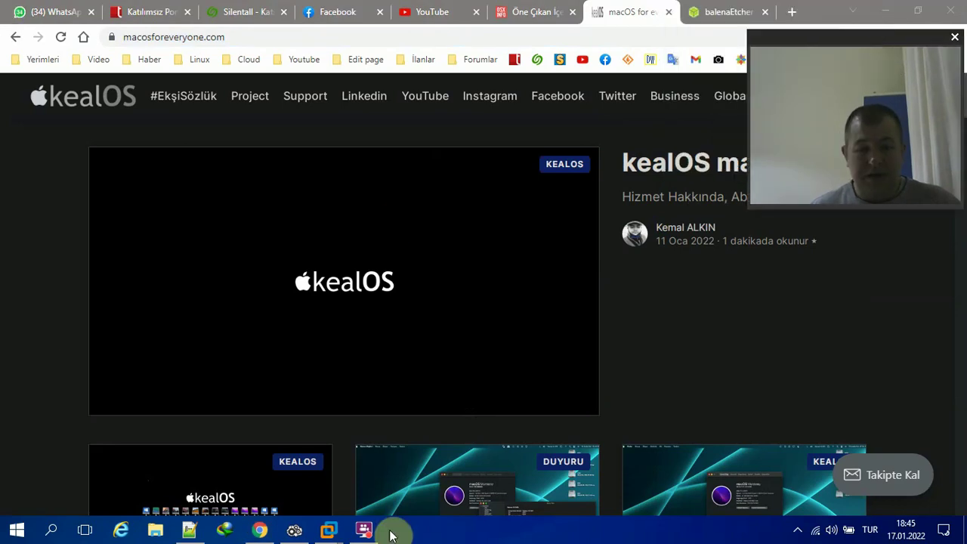
- Switch to the MacOSX Sierra virtual machine in VMware Workstation and open the macOS desktop picture settings
mouse_move(320, 529)
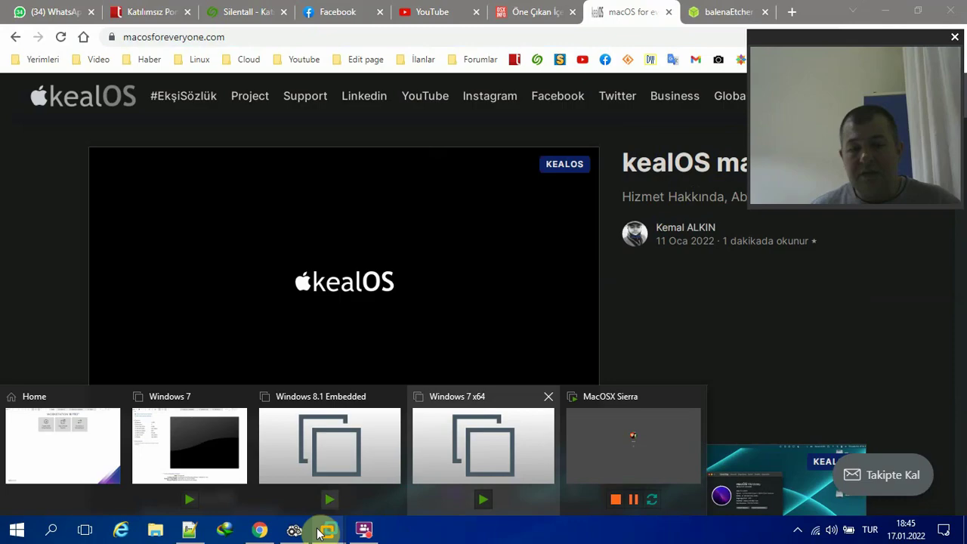
click(652, 462)
right_click(394, 147)
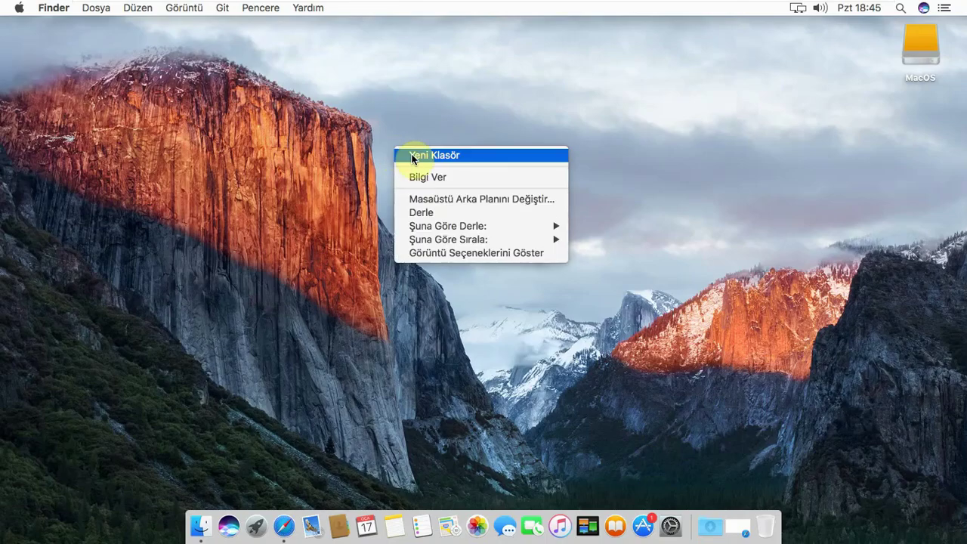
mouse_move(459, 241)
click(464, 195)
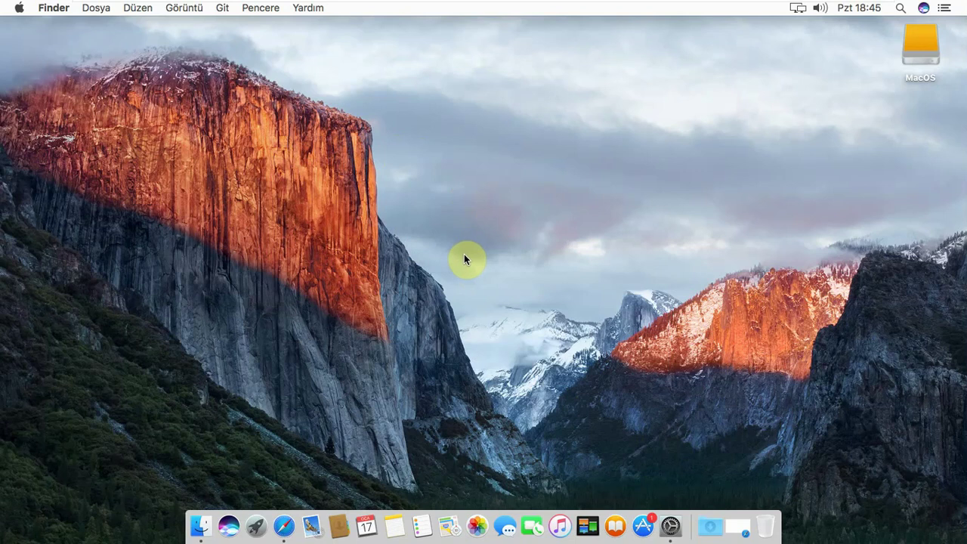
scroll(671, 232, down, 2)
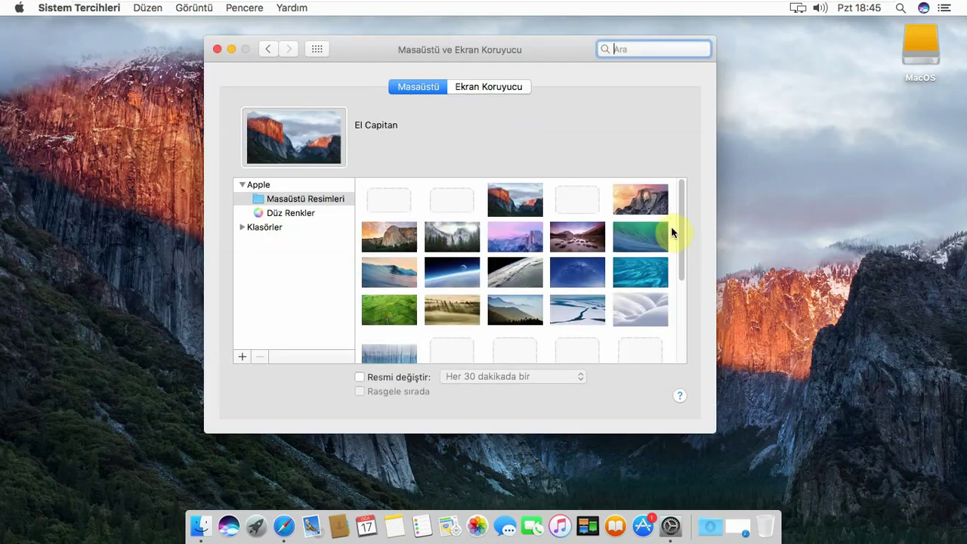
- Try the Yosemite 5 desktop picture, settle on Sierra as the wallpaper, and close the settings window
drag(684, 211, 684, 222)
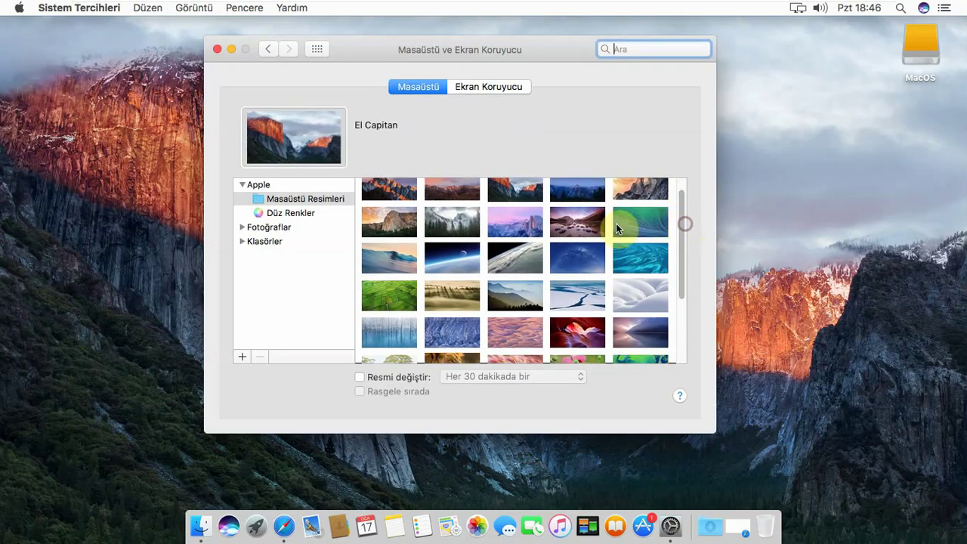
click(588, 224)
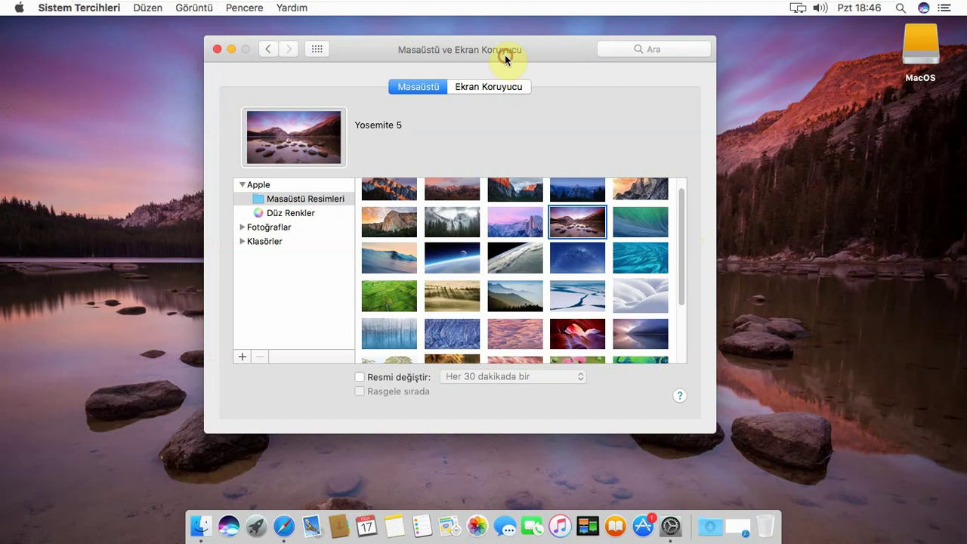
drag(505, 54, 543, 74)
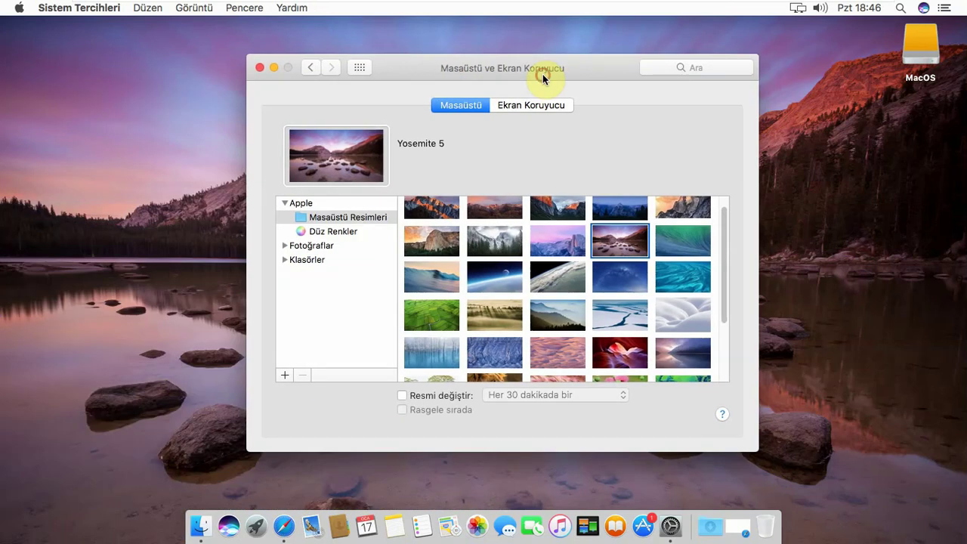
click(416, 238)
click(430, 208)
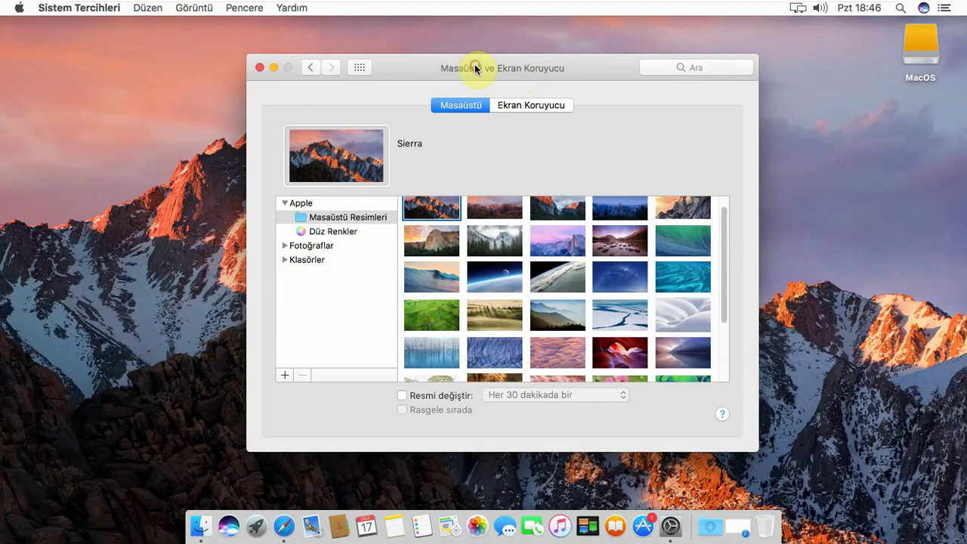
mouse_move(475, 68)
mouse_down()
mouse_move(730, 216)
mouse_move(695, 212)
mouse_move(463, 71)
mouse_up()
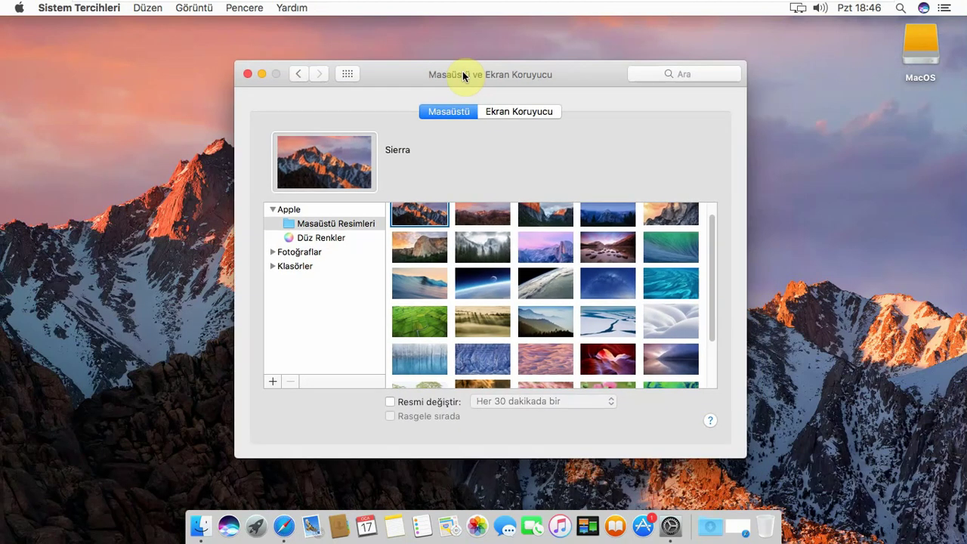
scroll(525, 228, down, 3)
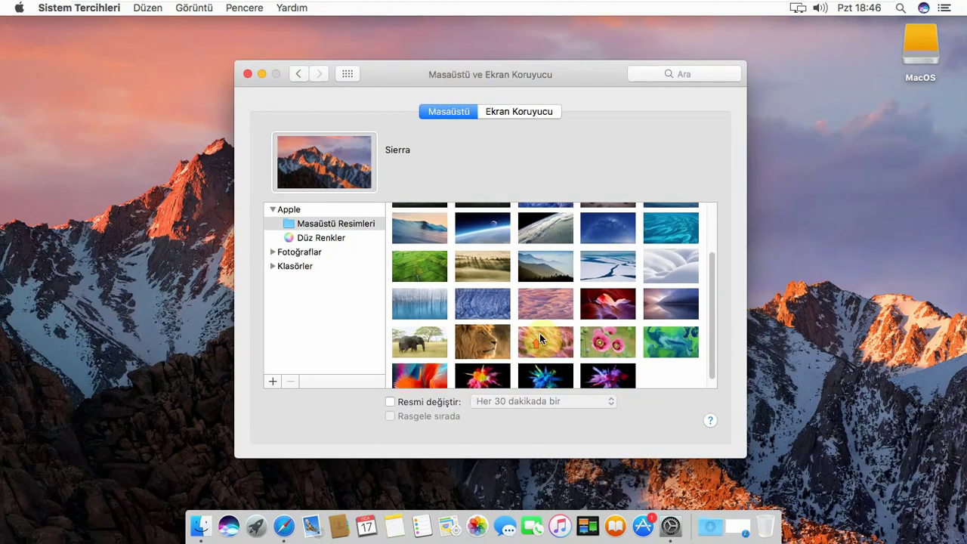
scroll(529, 332, up, 5)
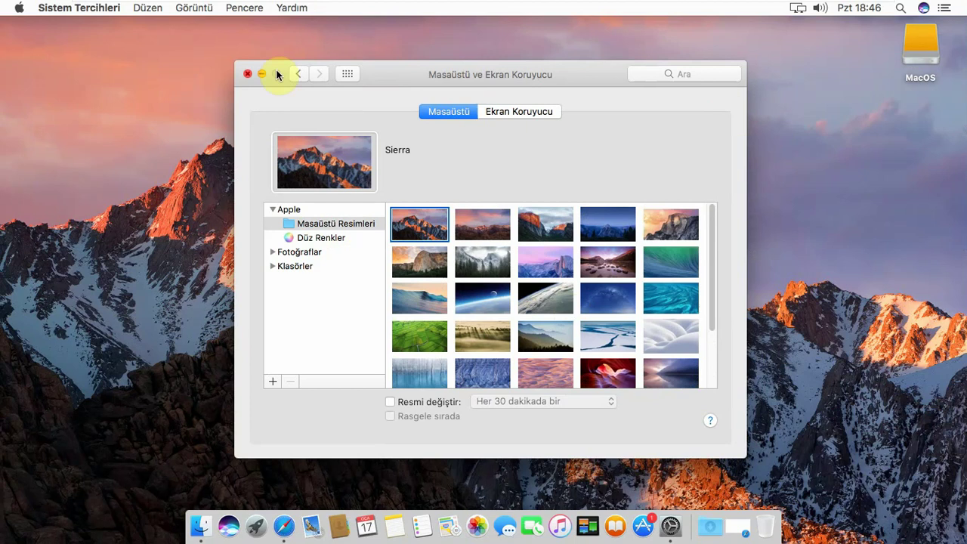
click(251, 75)
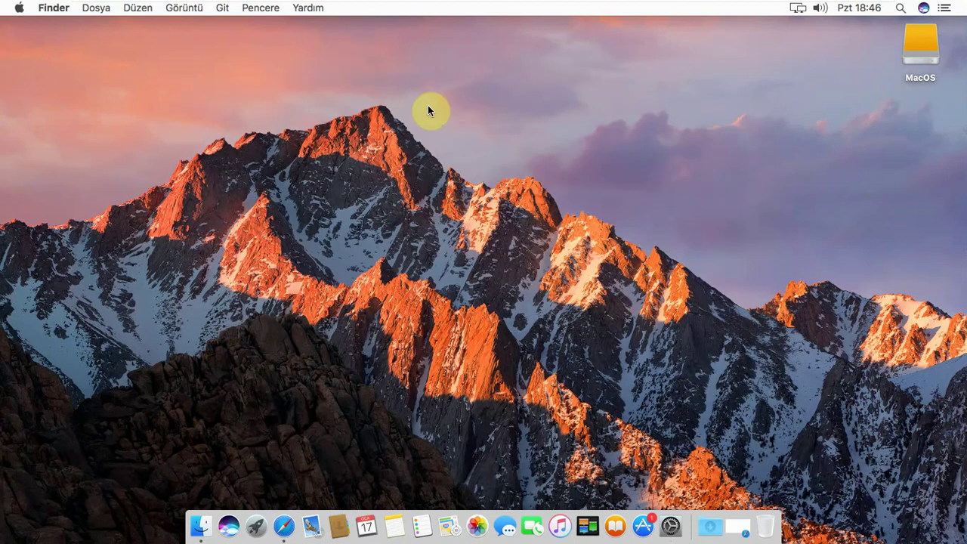
- Shut down macOS in the virtual machine and minimize VMware Workstation once the machine has powered off
click(19, 8)
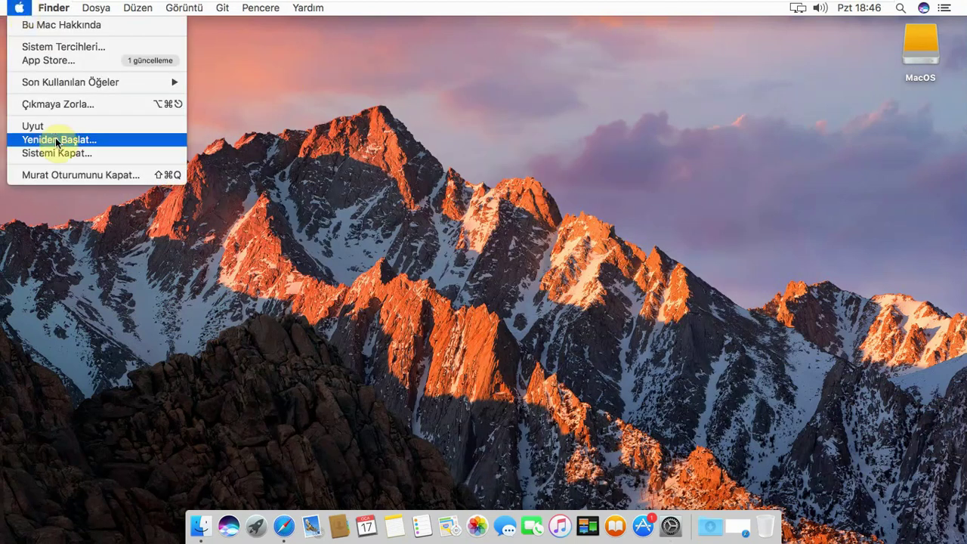
click(57, 152)
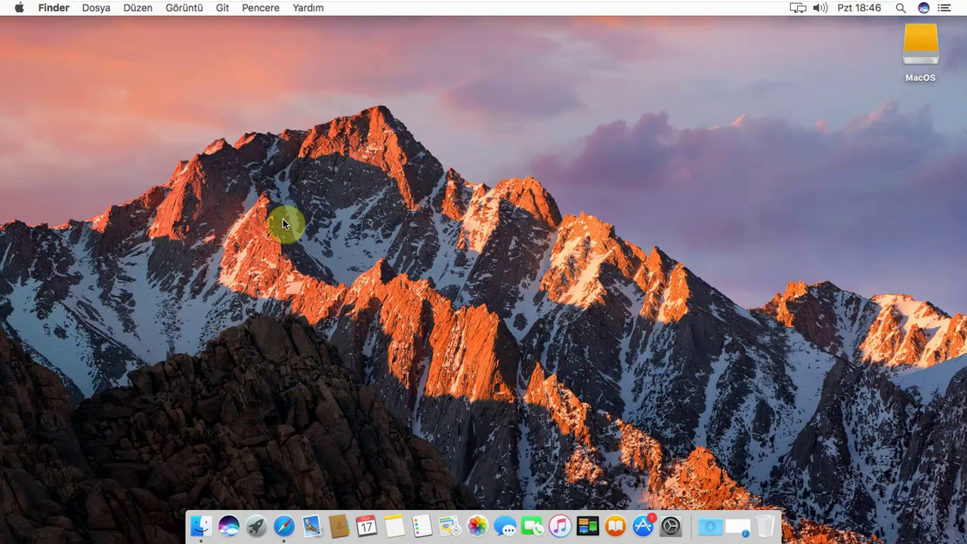
click(601, 221)
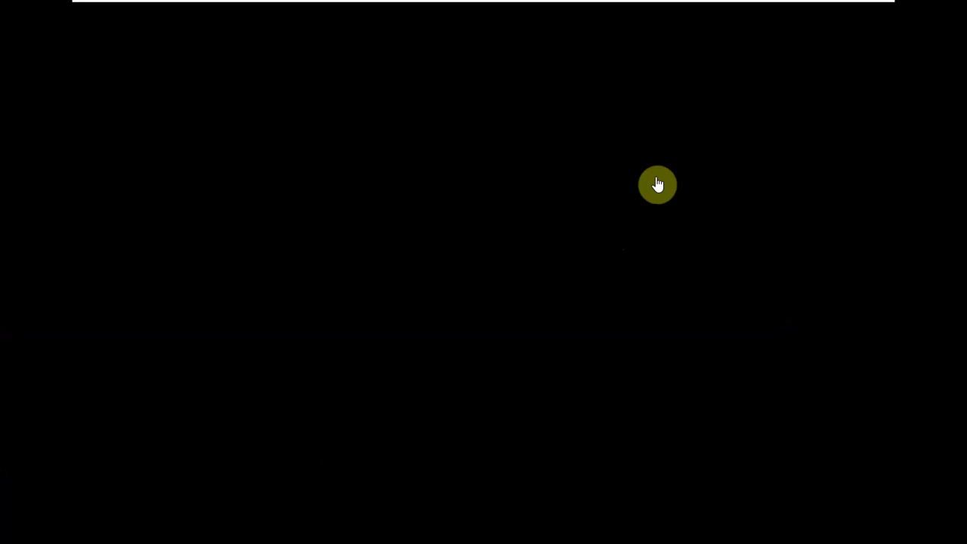
mouse_move(781, 7)
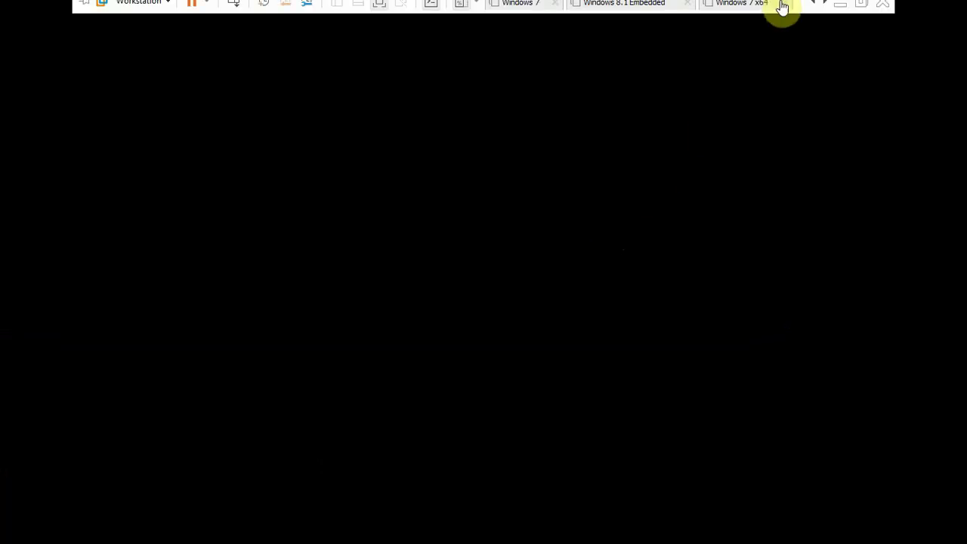
click(827, 10)
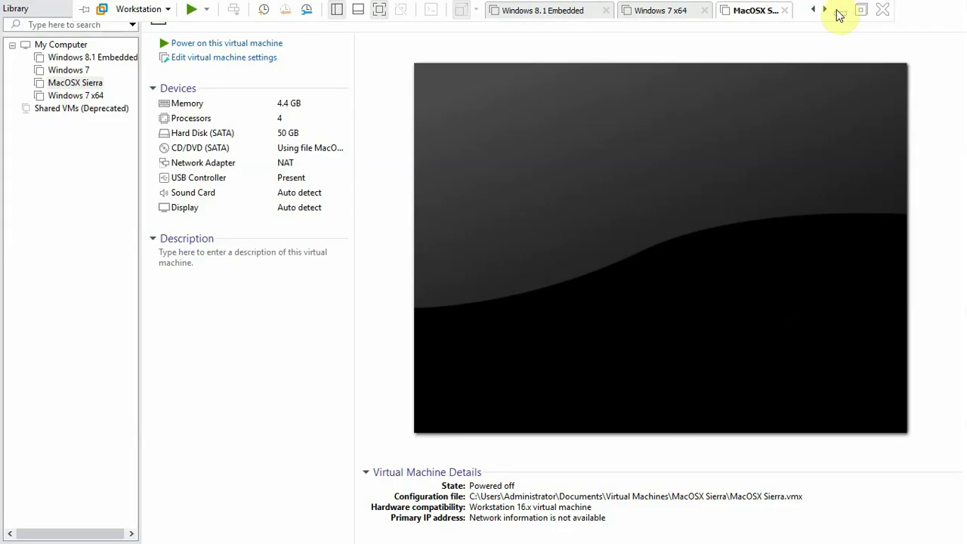
click(844, 10)
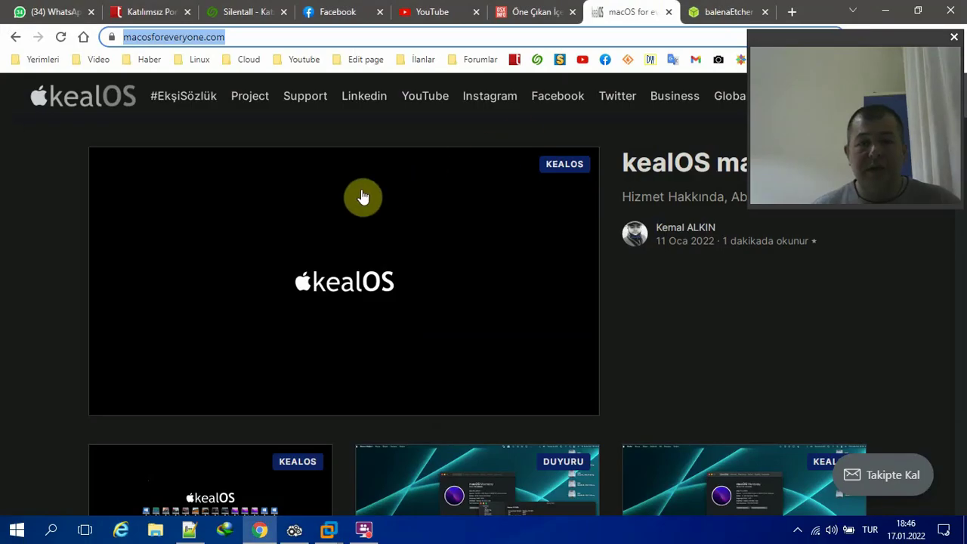
- Review the macosforeveryone.com posts and the balenaEtcher download page in Chrome, and minimize the browser
scroll(501, 177, down, 7)
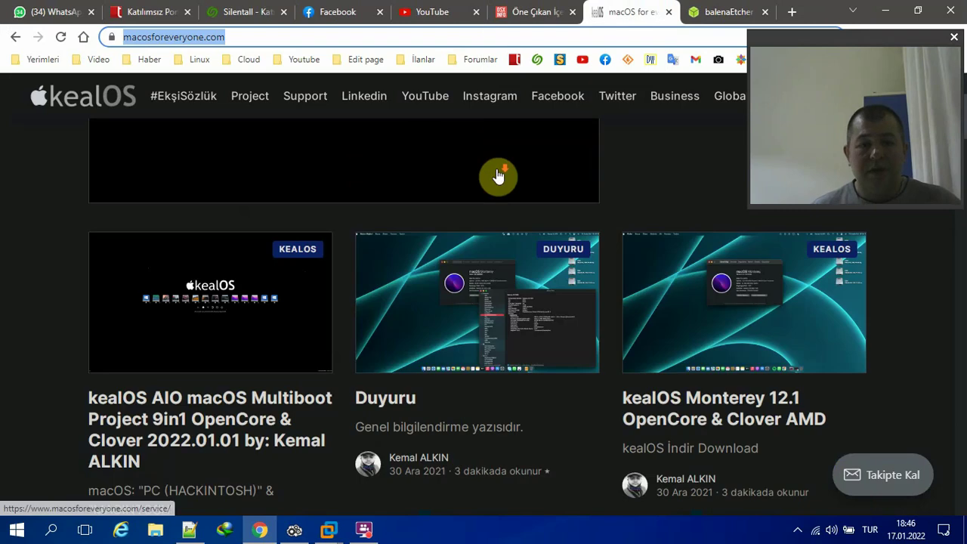
scroll(341, 244, down, 14)
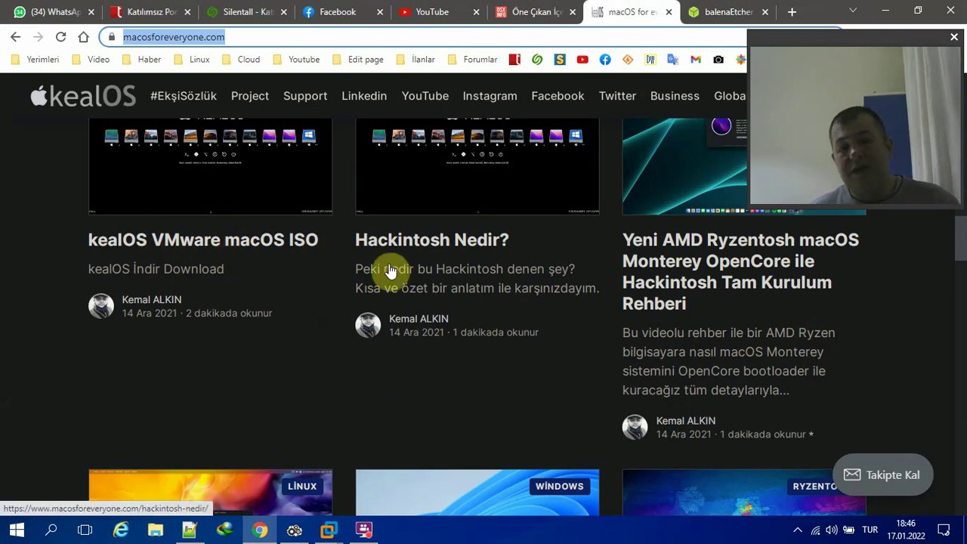
click(697, 11)
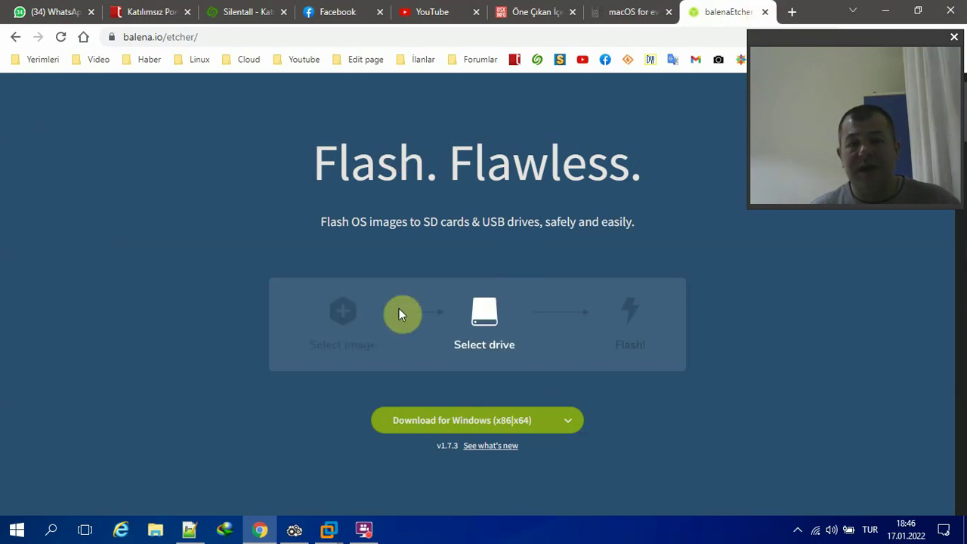
click(885, 9)
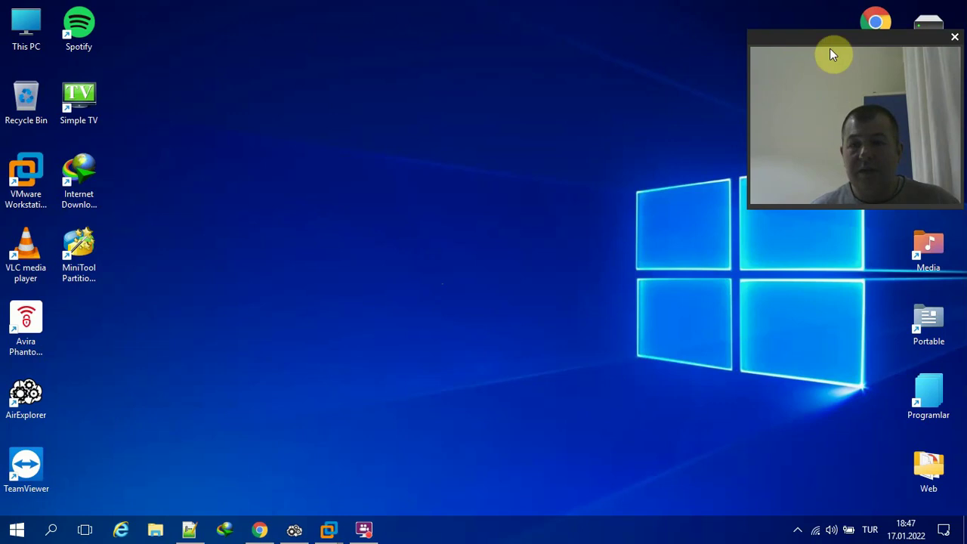
- Open the VMWare ISO folder inside MACOSX in the 3-ISO FILES folder on the Seagate drive
drag(830, 54, 730, 15)
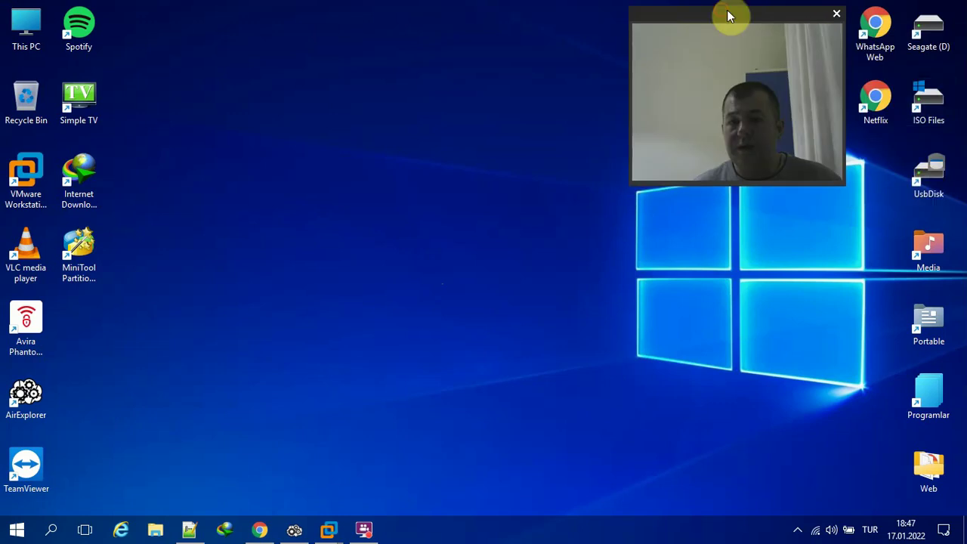
double_click(936, 114)
click(300, 317)
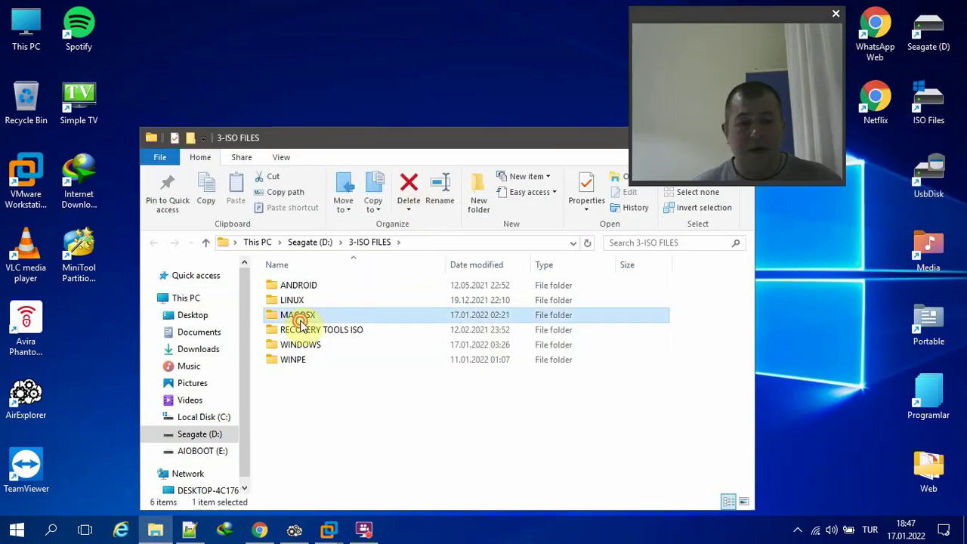
double_click(300, 316)
double_click(295, 285)
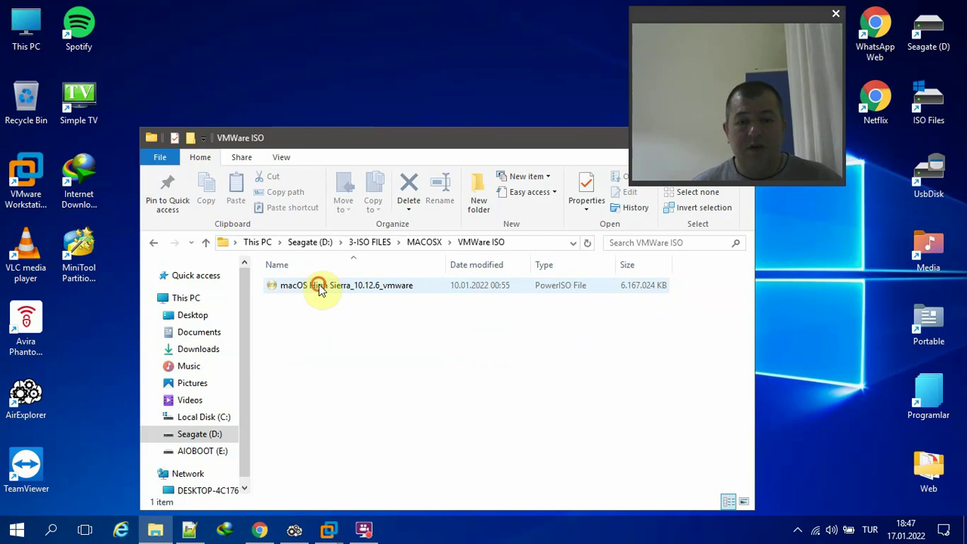
- Check the properties of the macOS High Sierra_10.12.6_vmware image file, including its file type, and close the properties dialog
right_click(319, 288)
click(345, 270)
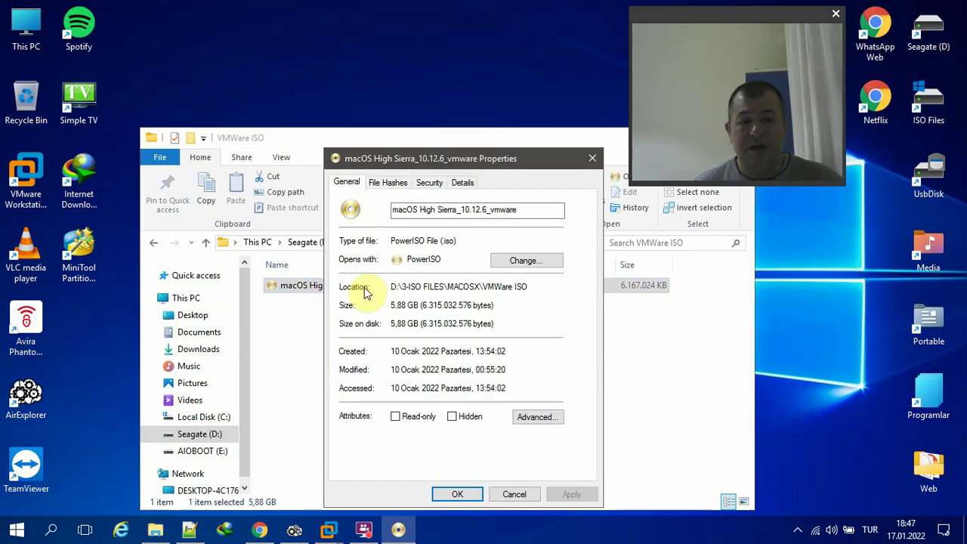
double_click(443, 242)
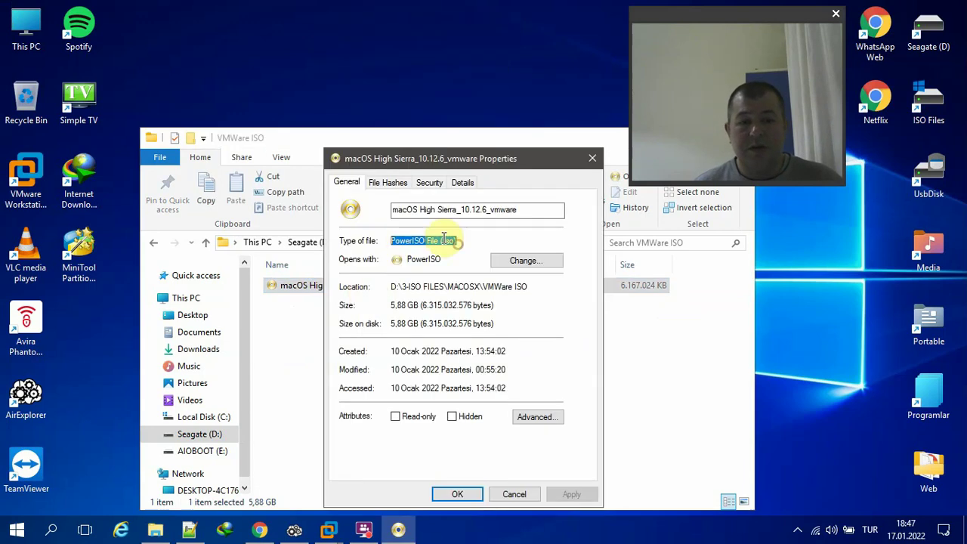
click(588, 140)
drag(493, 145, 467, 270)
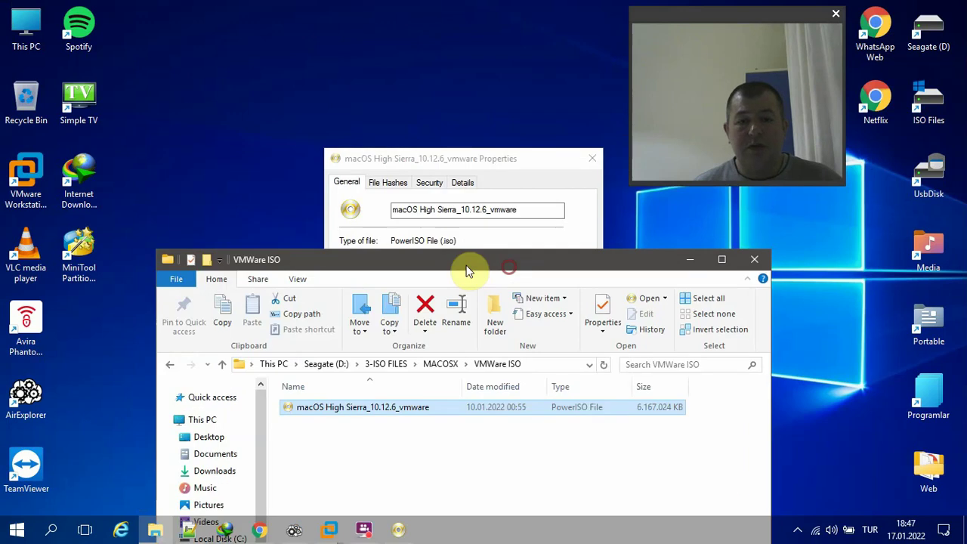
click(596, 159)
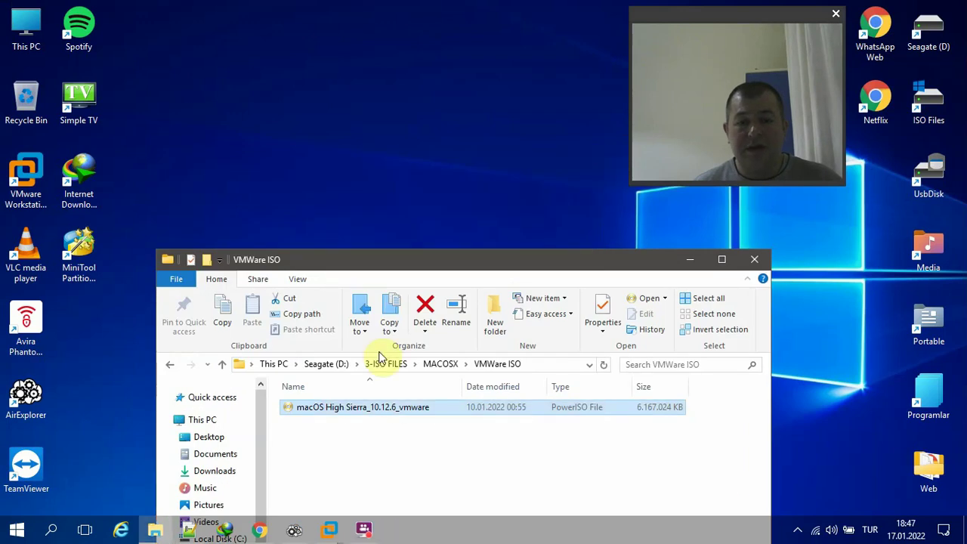
- Go back up to the MACOSX folder to show its contents and close the File Explorer window
click(441, 364)
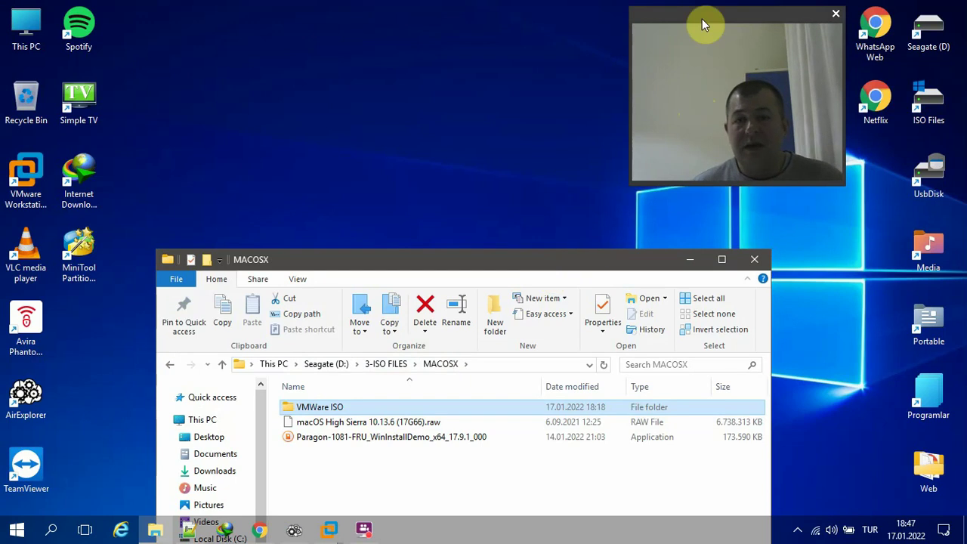
drag(702, 19, 822, 15)
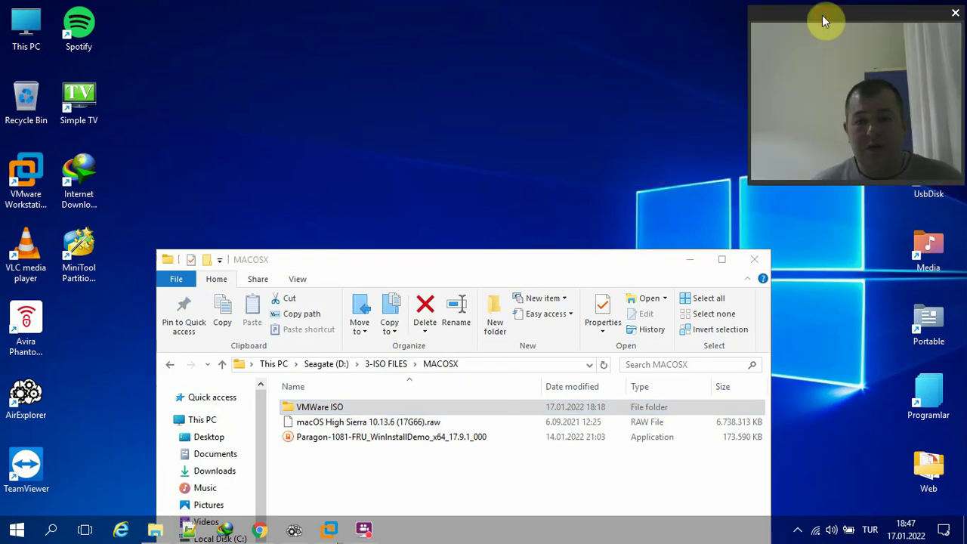
click(754, 262)
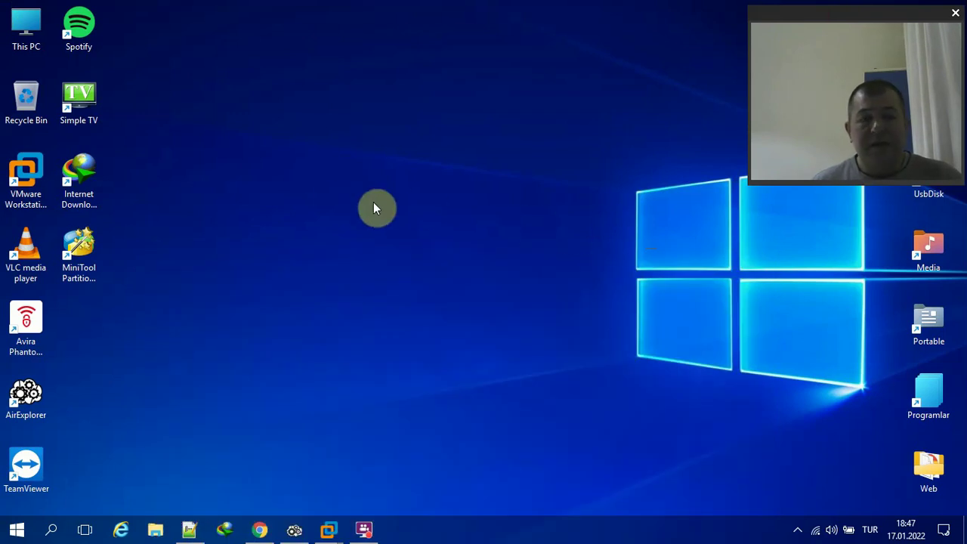
right_click(322, 198)
click(338, 236)
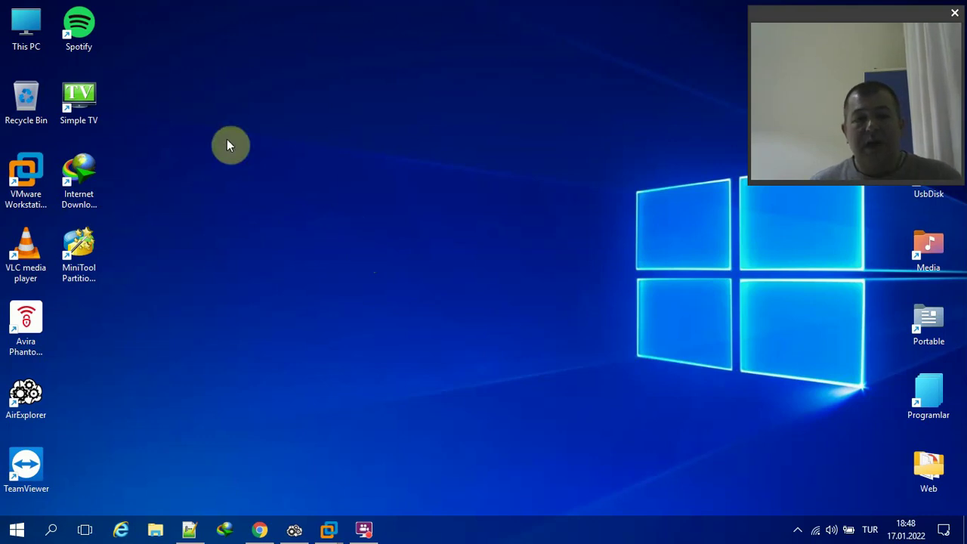
- Examine the computer's disks and partitions in Disk Management, including the C: partition on Disk 0, and close Computer Management
right_click(29, 41)
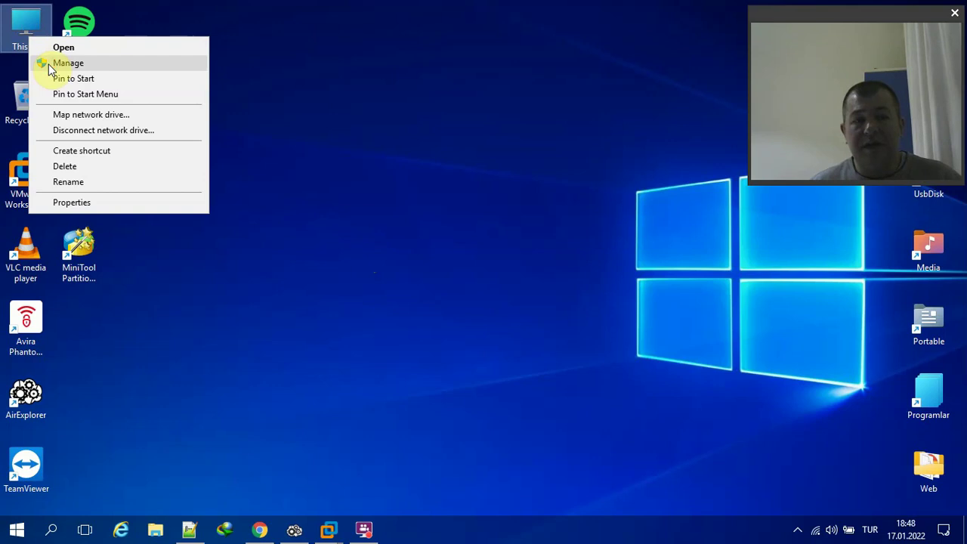
click(48, 67)
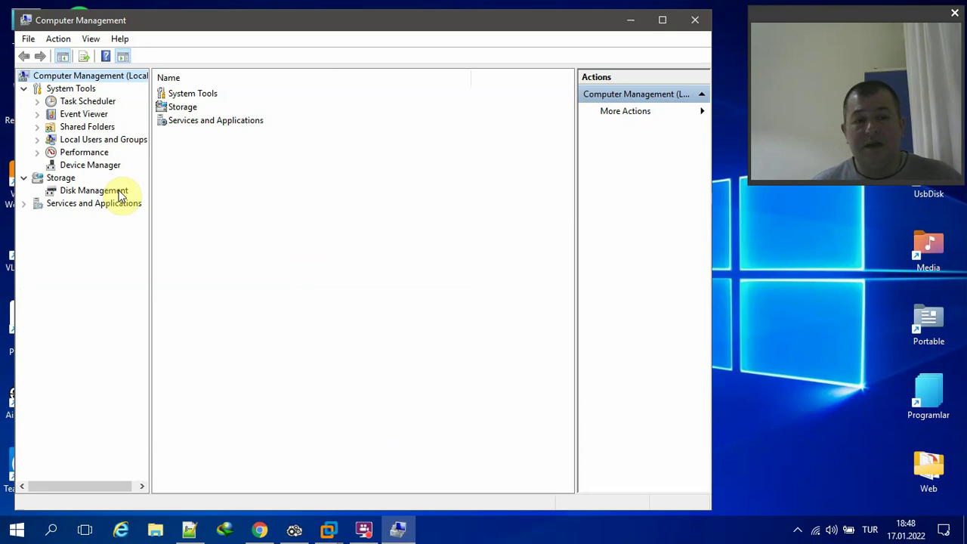
click(117, 191)
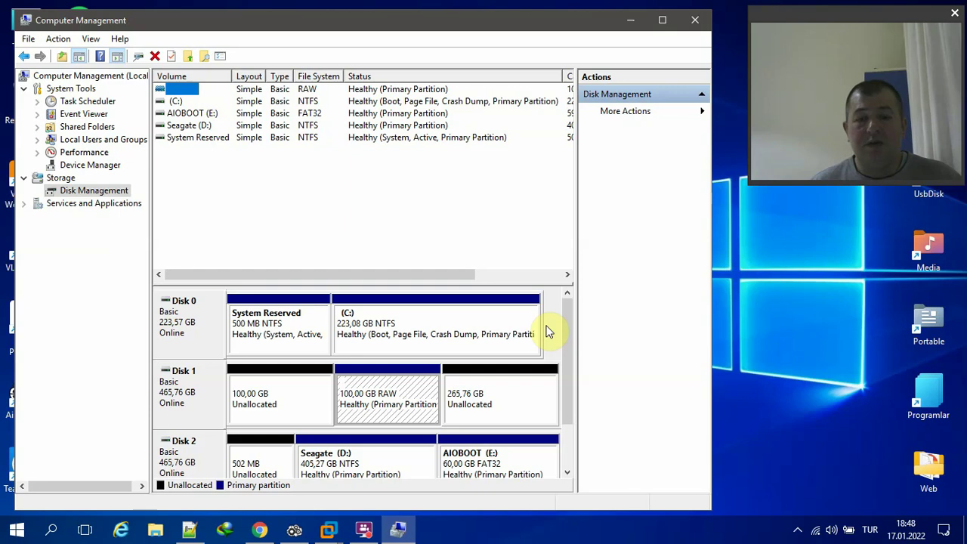
click(458, 333)
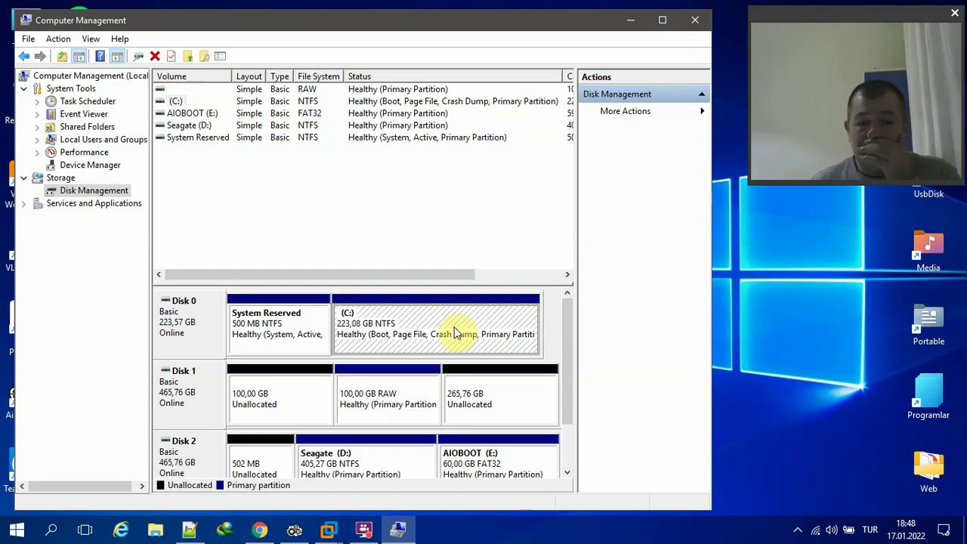
click(701, 23)
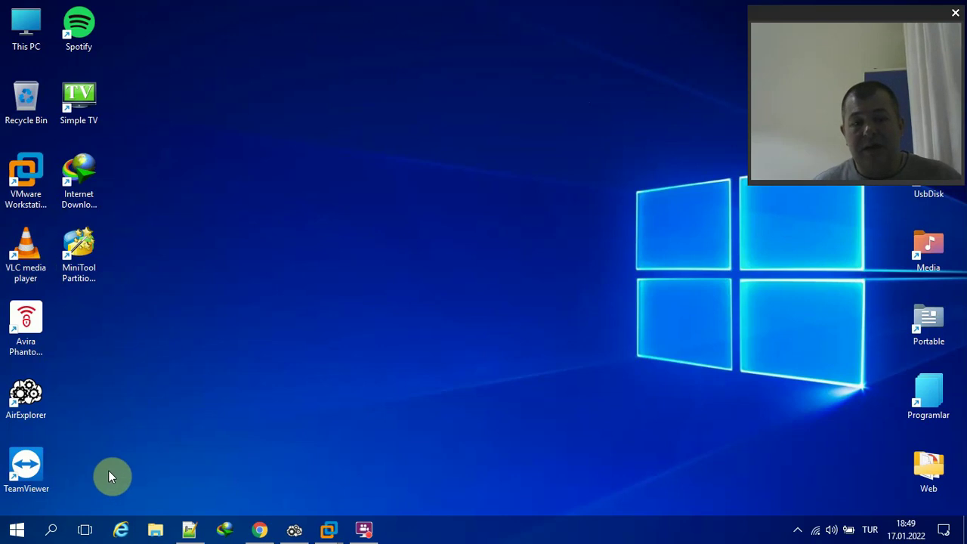
drag(109, 471, 3, 8)
click(315, 34)
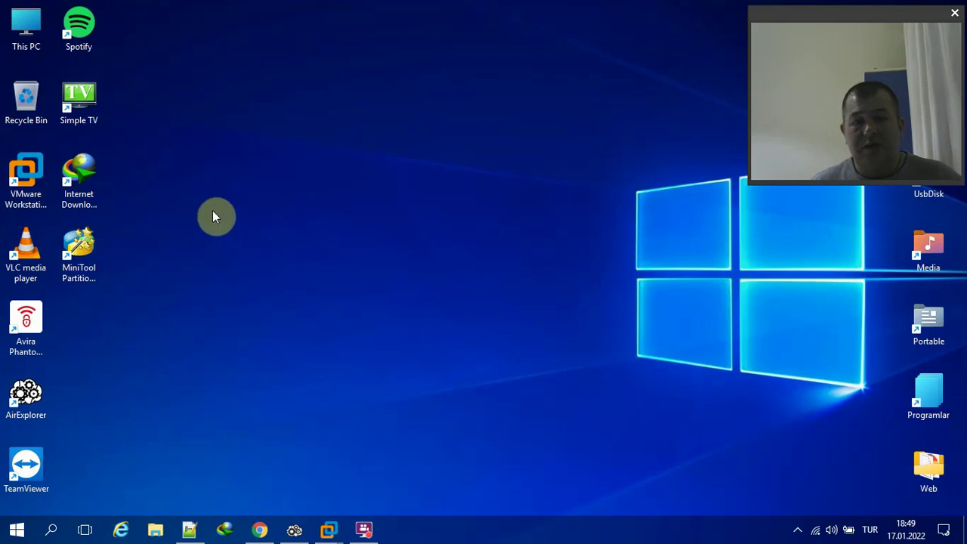
drag(199, 170, 735, 384)
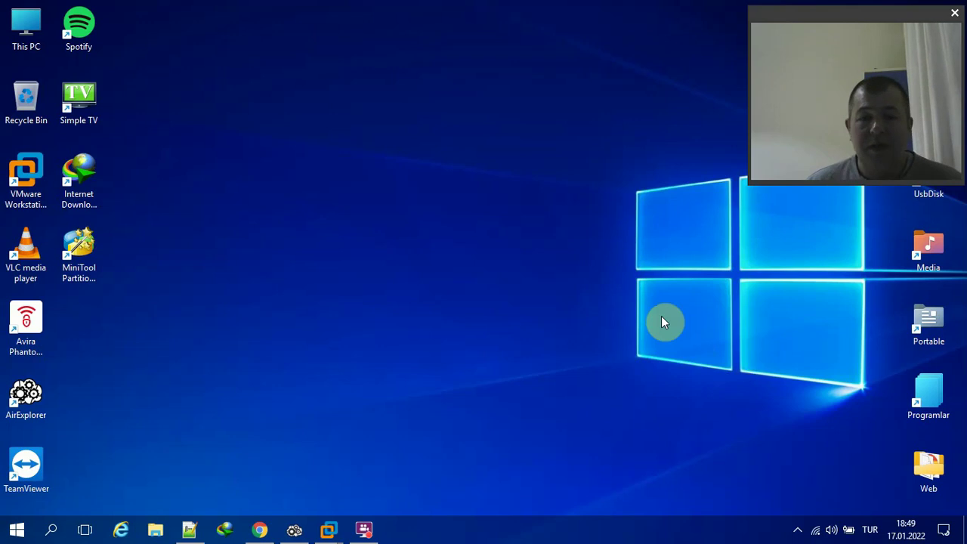
- Switch to Chrome, close the balenaEtcher page, revisit the osxinfo.net and macosforeveryone.com pages, and minimize the browser
click(260, 529)
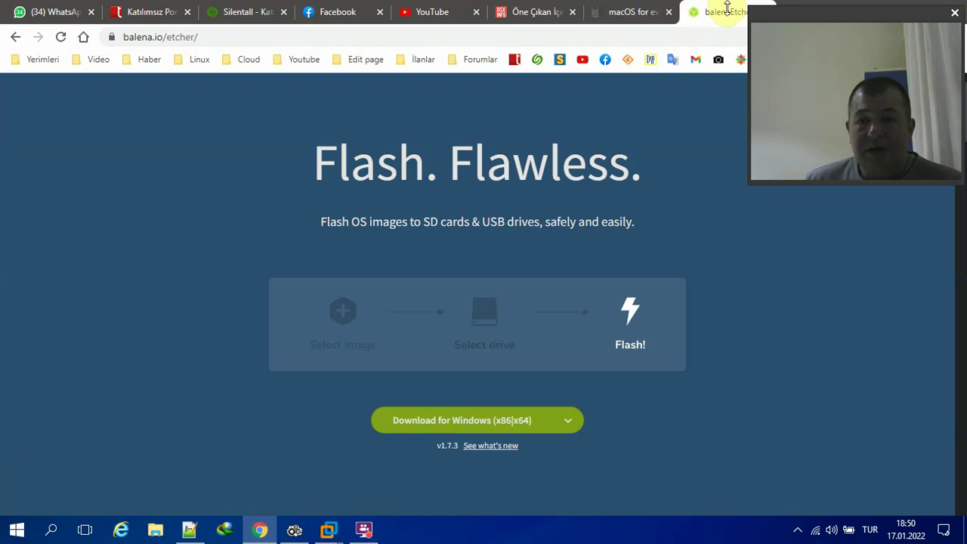
click(765, 12)
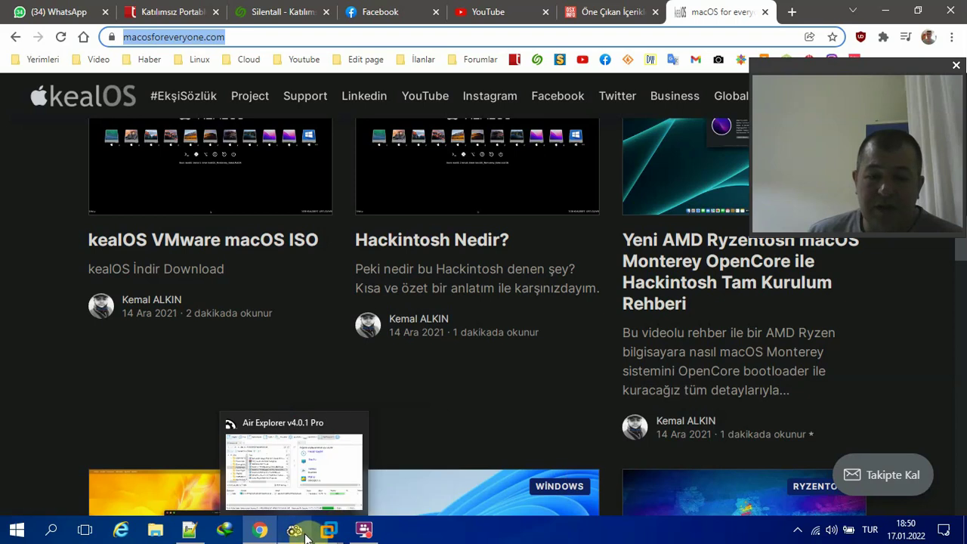
mouse_move(328, 529)
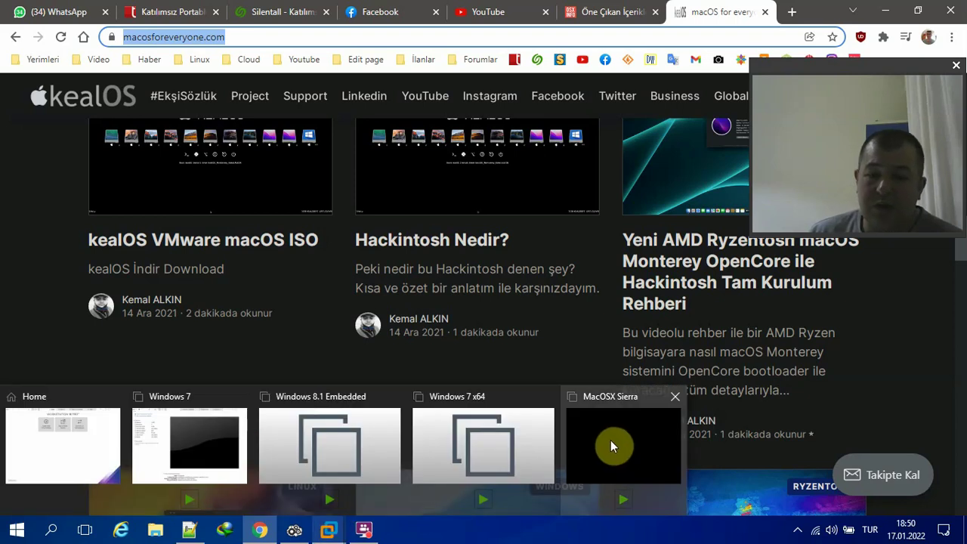
click(613, 12)
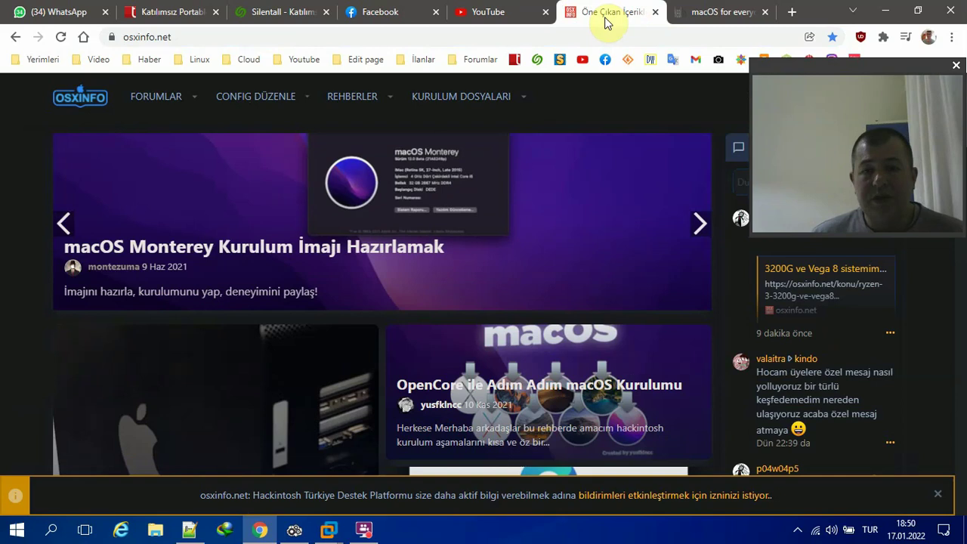
click(718, 11)
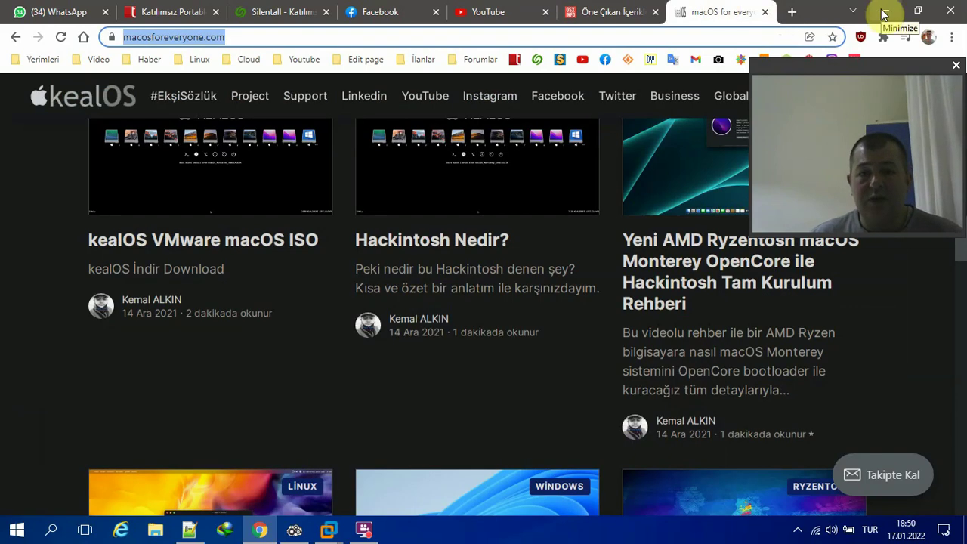
click(884, 12)
drag(830, 71, 823, 17)
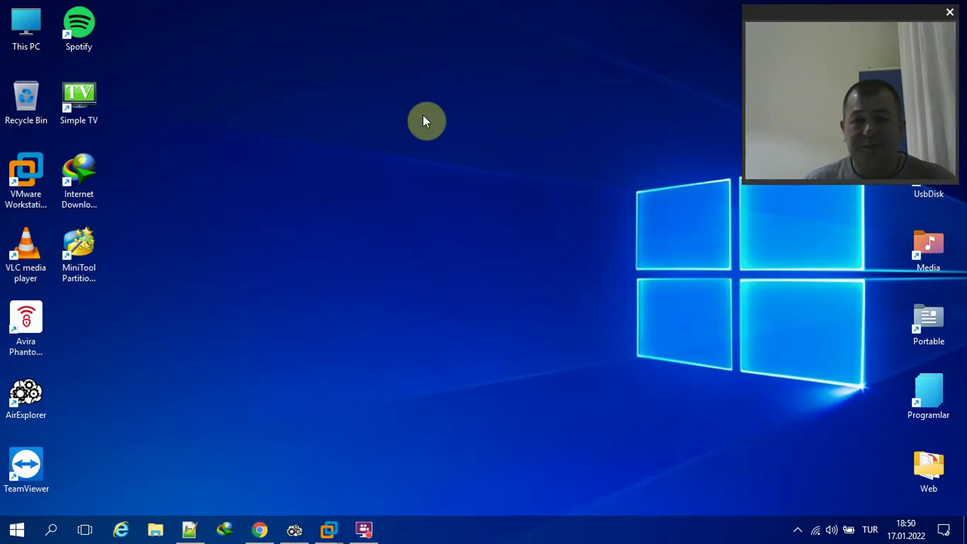